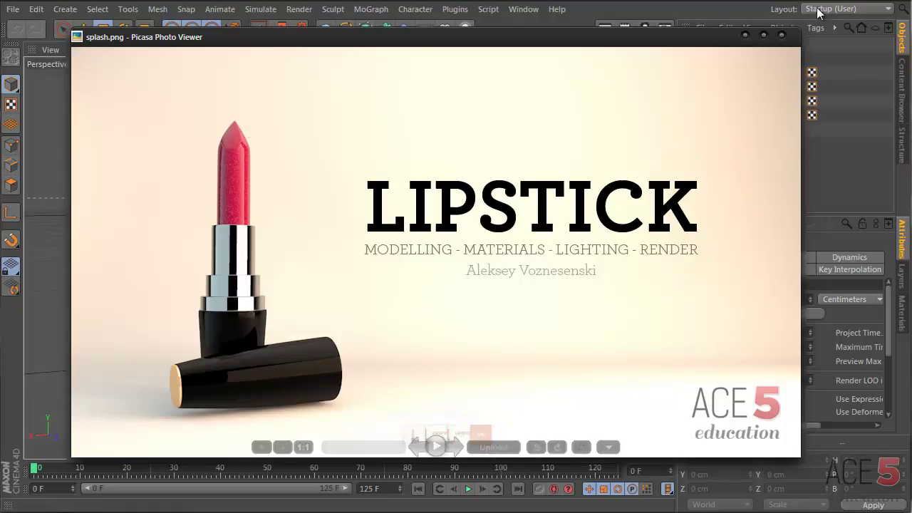
Close the Picasa lipstick splash image to bring up the grey lipstick model
click(745, 35)
Switch to the four-view layout and pan the Right view to frame the lipstick
alt+drag(357, 305, 320, 324)
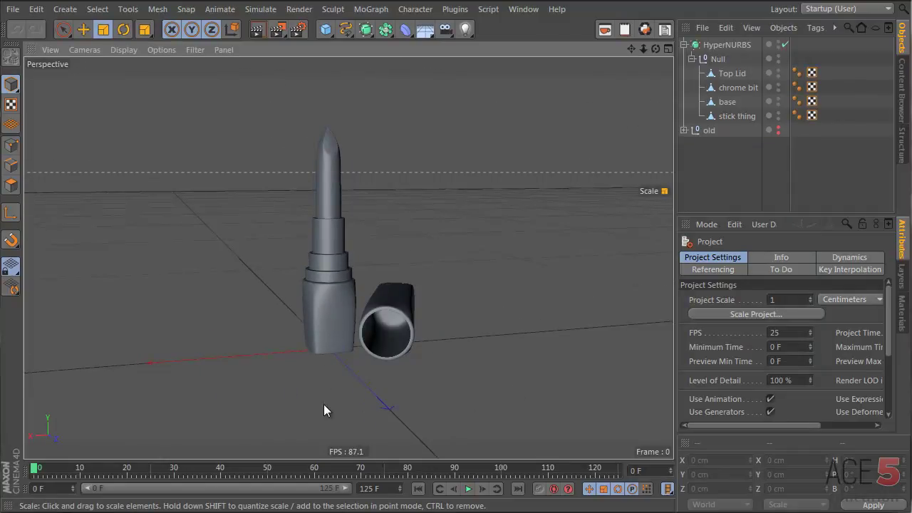
alt+right_drag(469, 379, 177, 365)
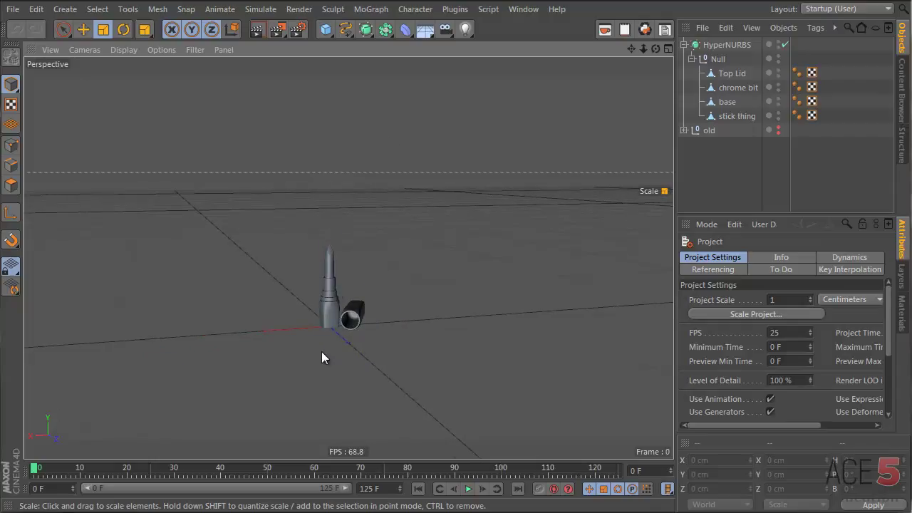
middle_click(317, 303)
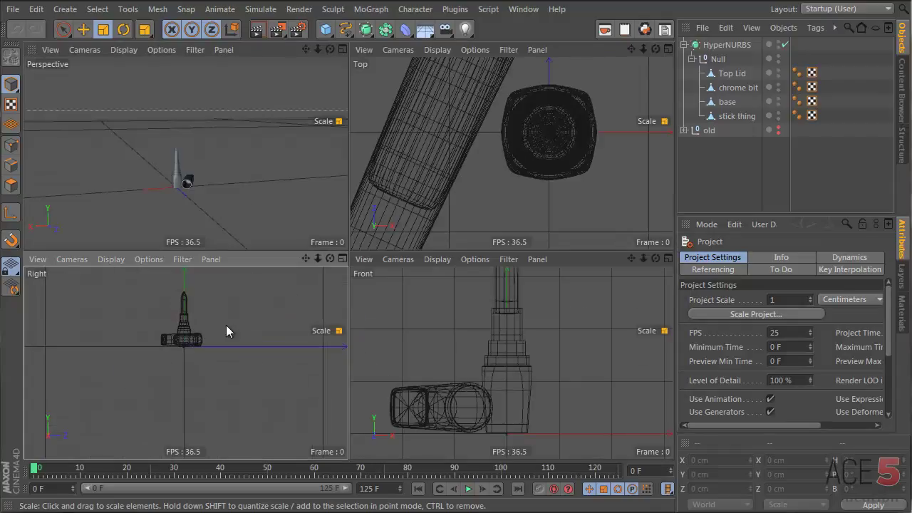
alt+middle_drag(247, 308, 201, 372)
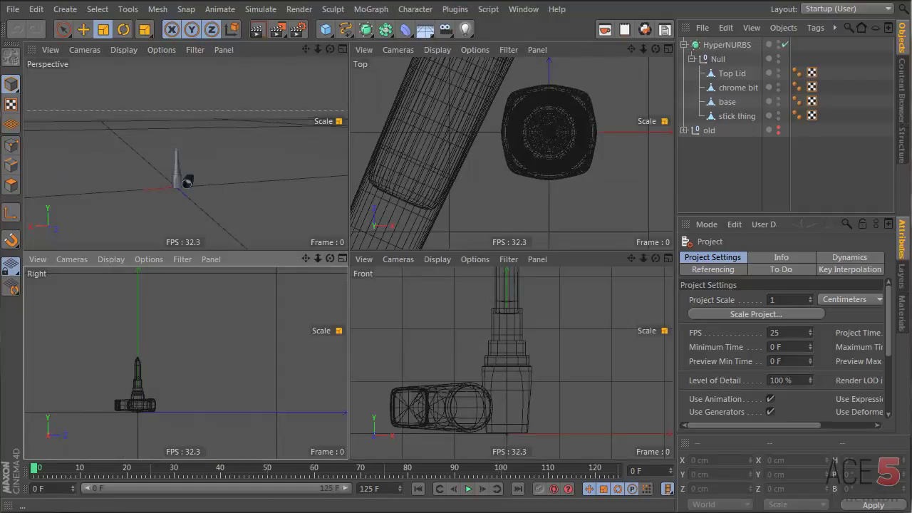
Enable snapping with Grid Point Snap as the snapping mode
key(p)
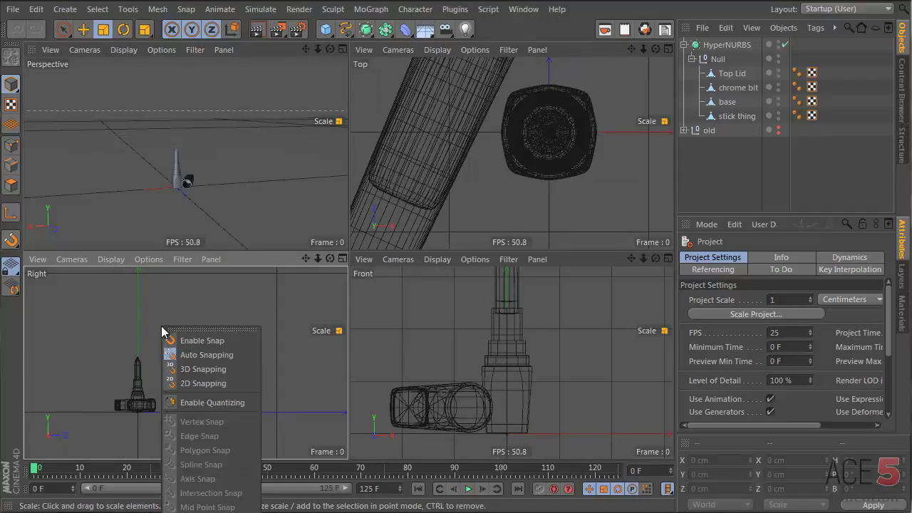
click(177, 340)
key(p)
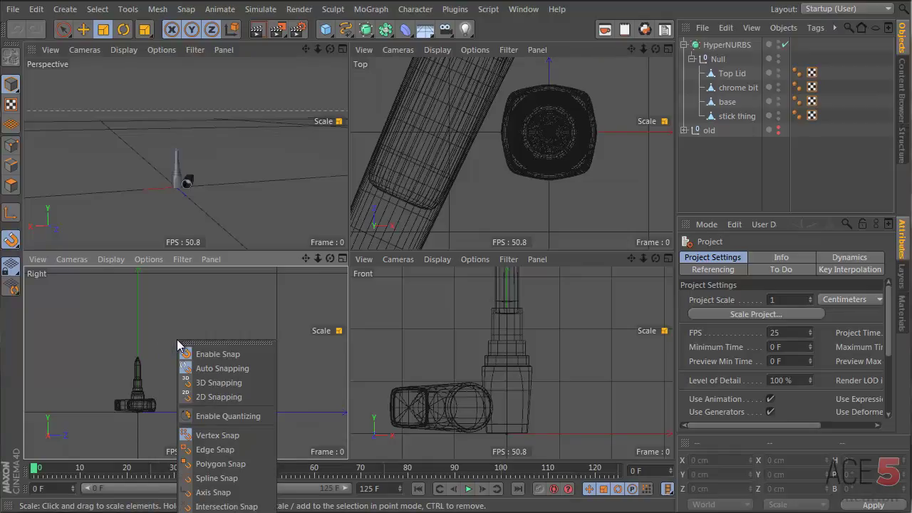
key(p)
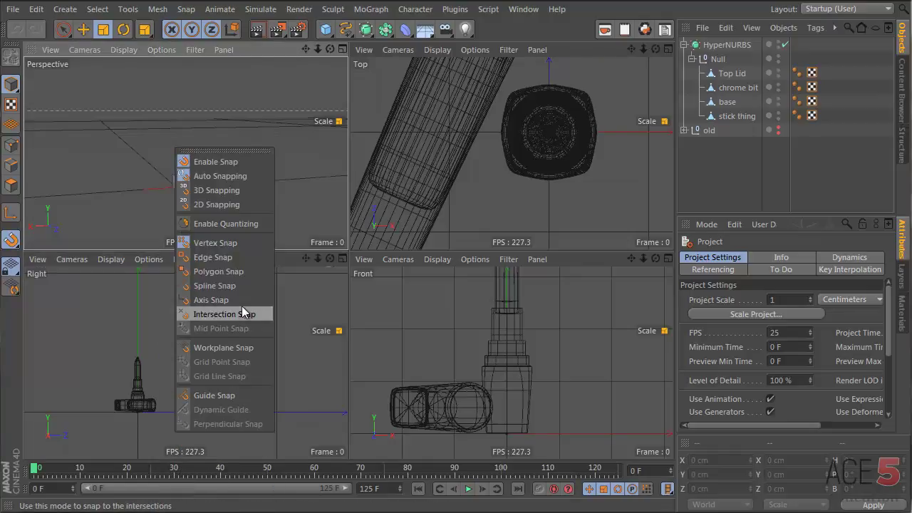
click(235, 347)
key(p)
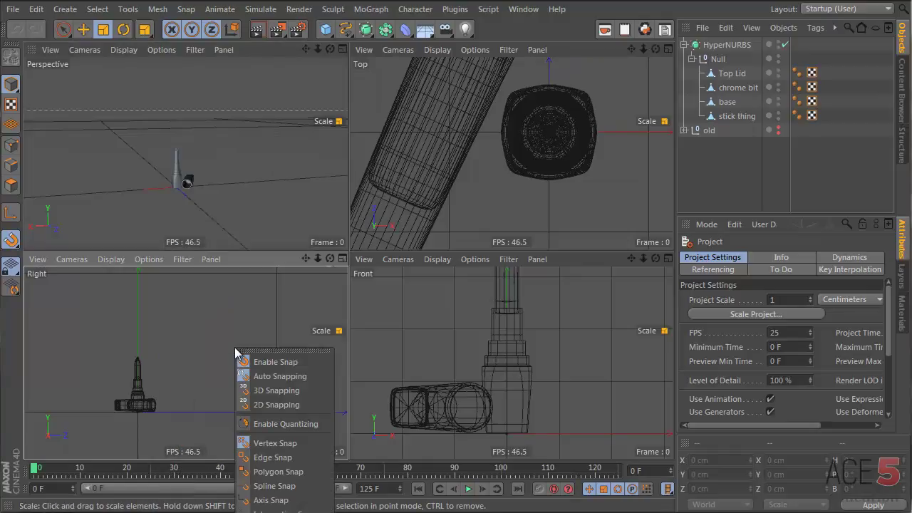
key(p)
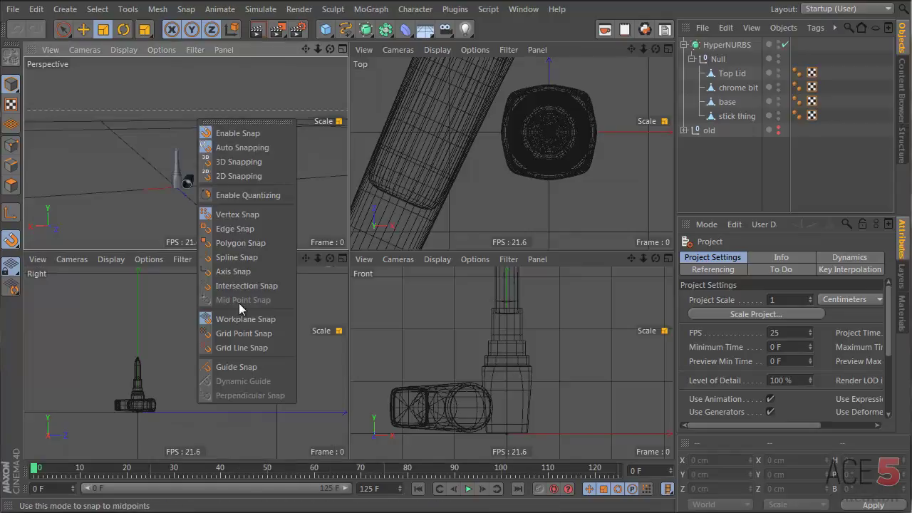
click(244, 345)
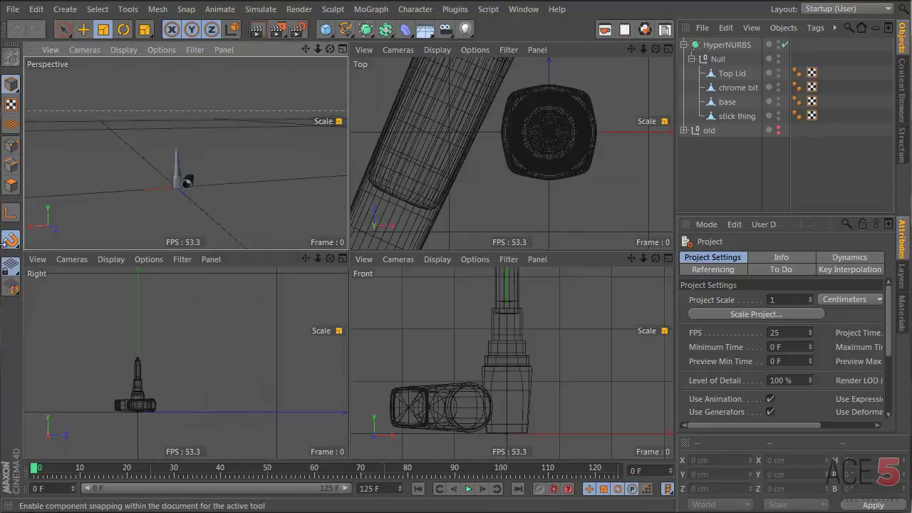
click(10, 241)
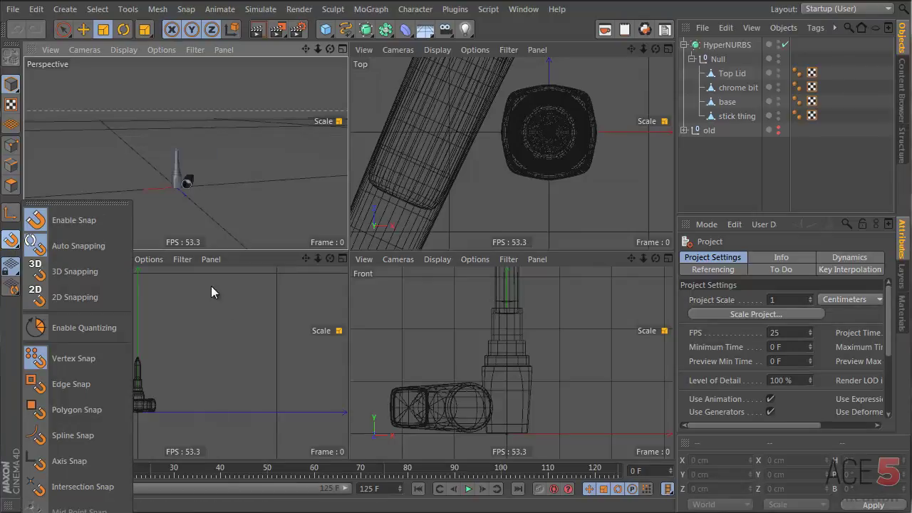
Draw a B-Spline along the floor, then up the left grid line to the top-left corner
click(345, 29)
click(528, 47)
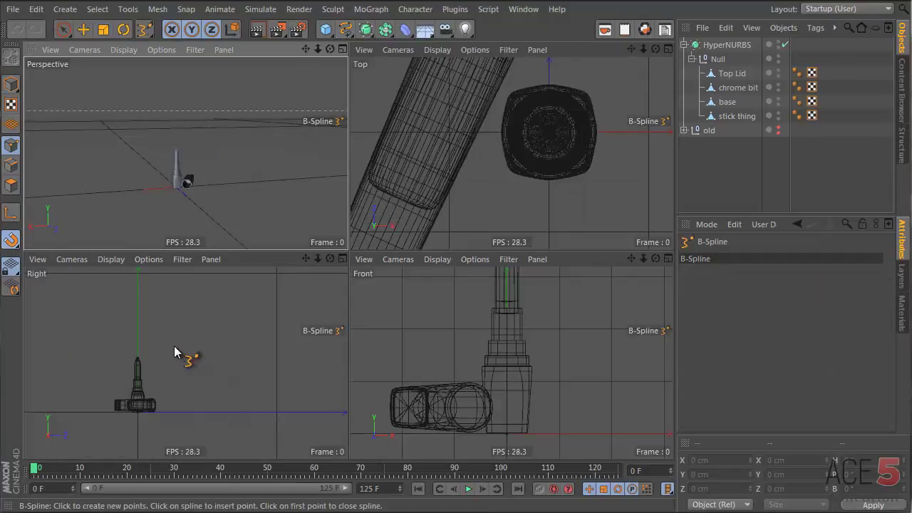
click(319, 412)
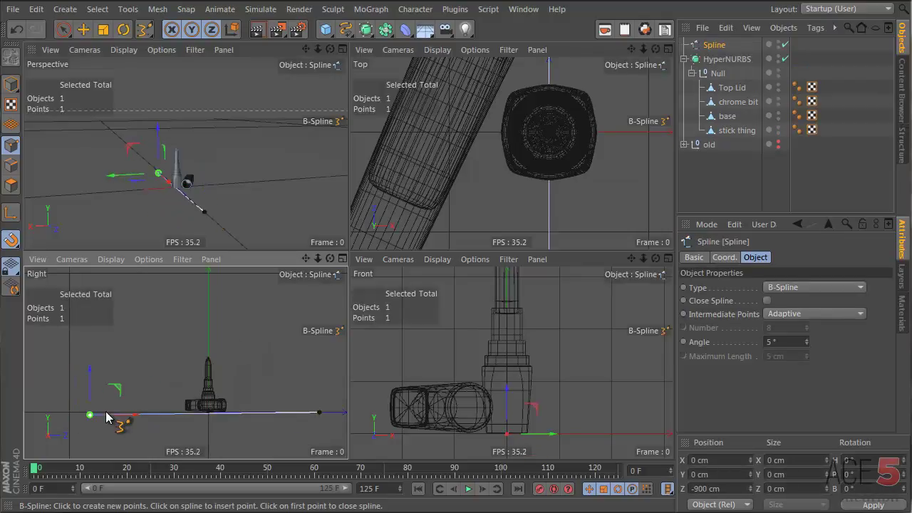
click(103, 412)
drag(100, 415, 70, 414)
alt+middle_drag(122, 387, 158, 417)
click(114, 418)
click(114, 335)
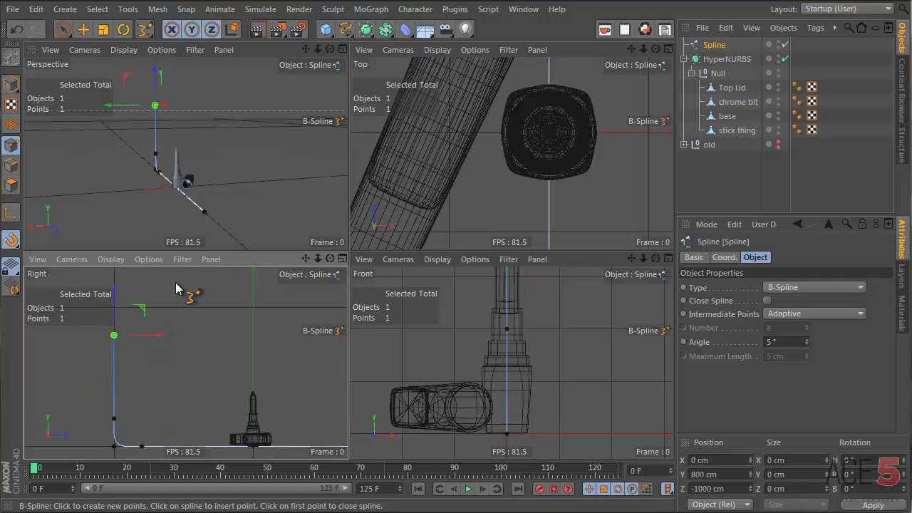
click(114, 307)
Continue the spline across the top to a top-right point, then deselect it
click(170, 335)
drag(170, 335, 142, 307)
alt+middle_drag(211, 369, 168, 372)
drag(299, 317, 320, 312)
alt+right_drag(321, 318, 102, 387)
key(t)
click(249, 354)
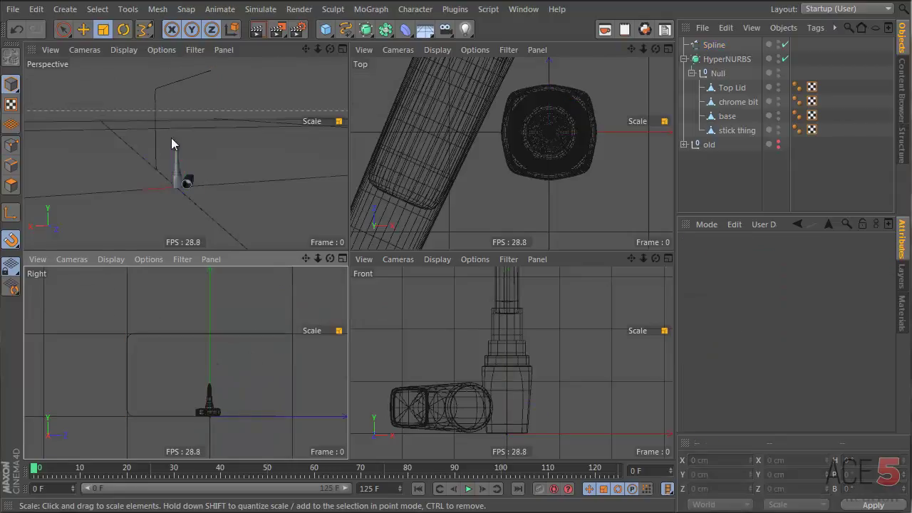
alt+drag(171, 142, 249, 153)
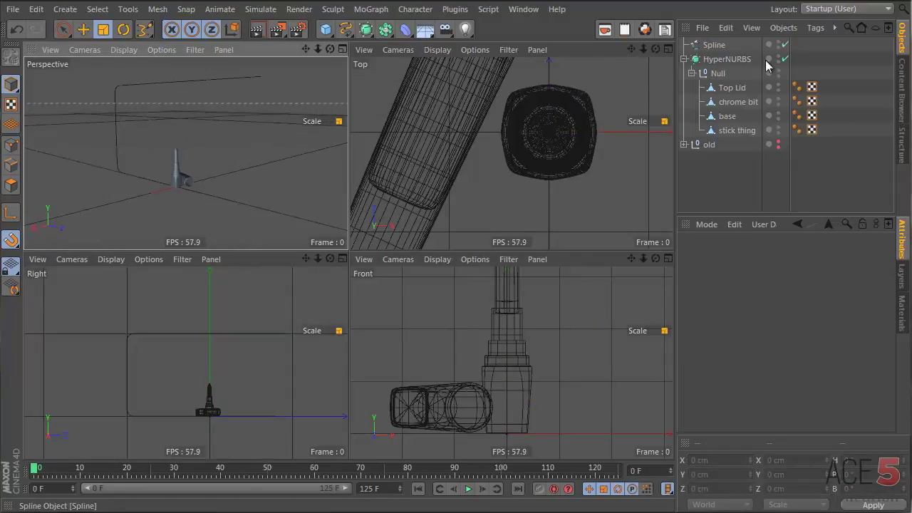
Add an Extrude NURBS and parent the Spline under it
click(389, 37)
click(366, 29)
click(529, 49)
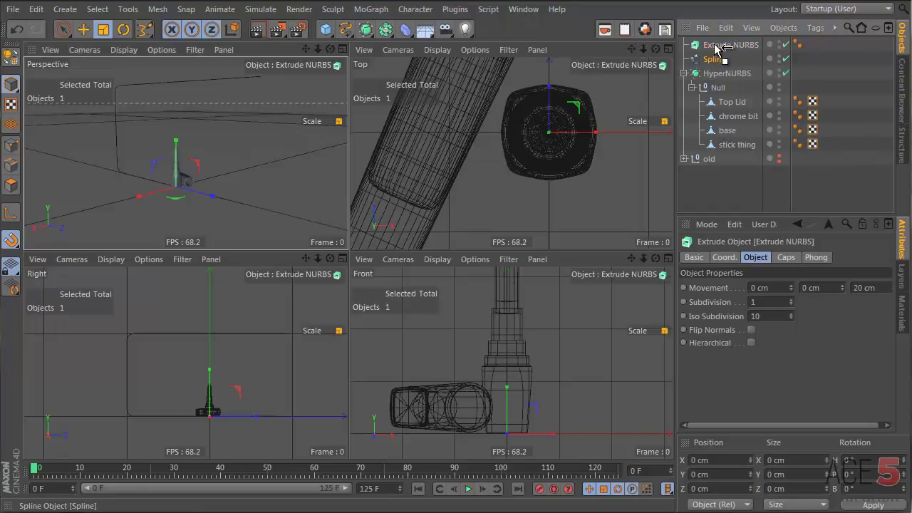
drag(715, 59, 716, 47)
click(716, 45)
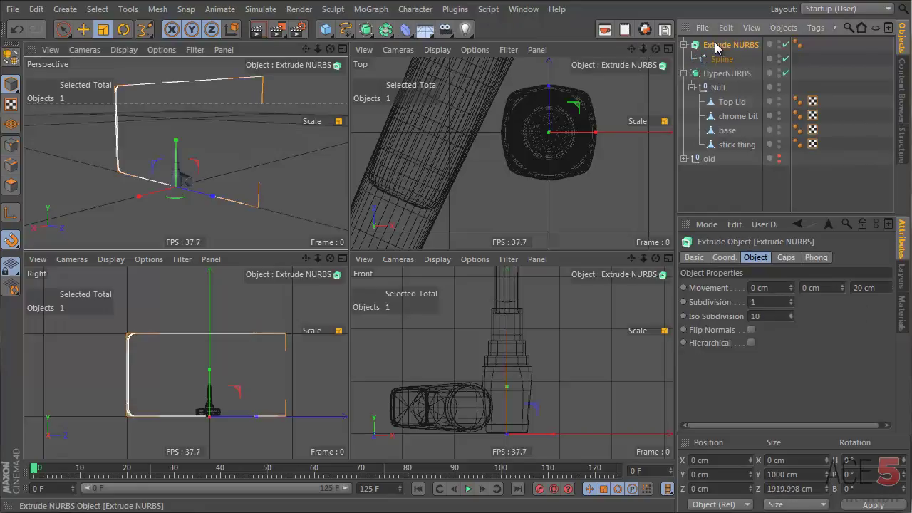
Set the Extrude NURBS Movement to 3000 / 0 / 0 cm
double_click(864, 287)
text(0)
key(Return)
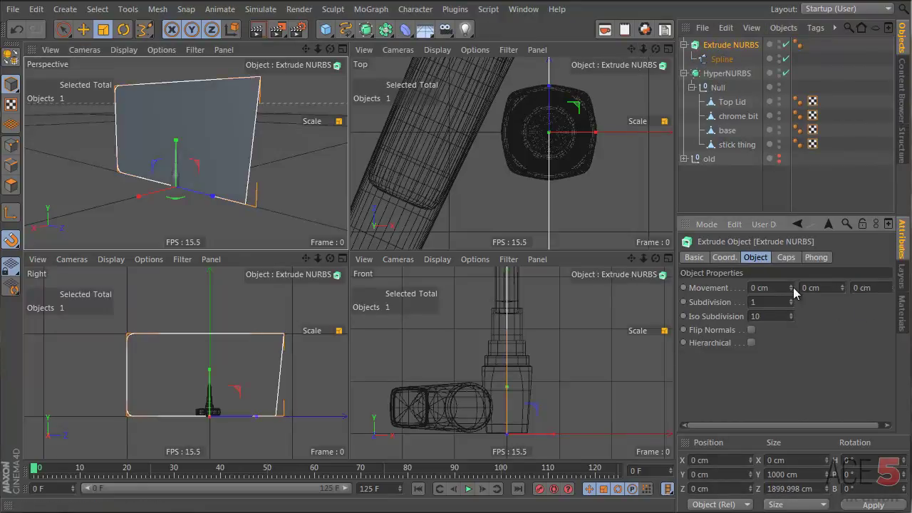
drag(792, 289, 794, 246)
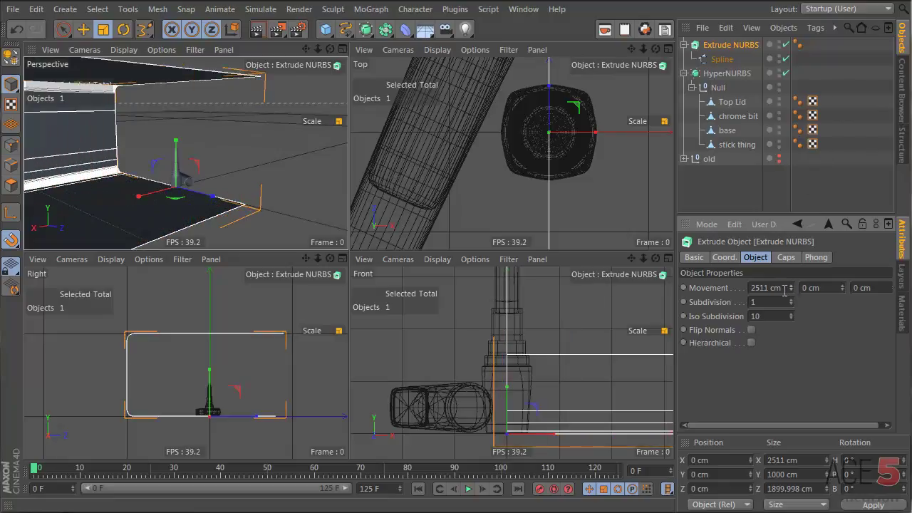
double_click(764, 288)
text(3000)
key(Return)
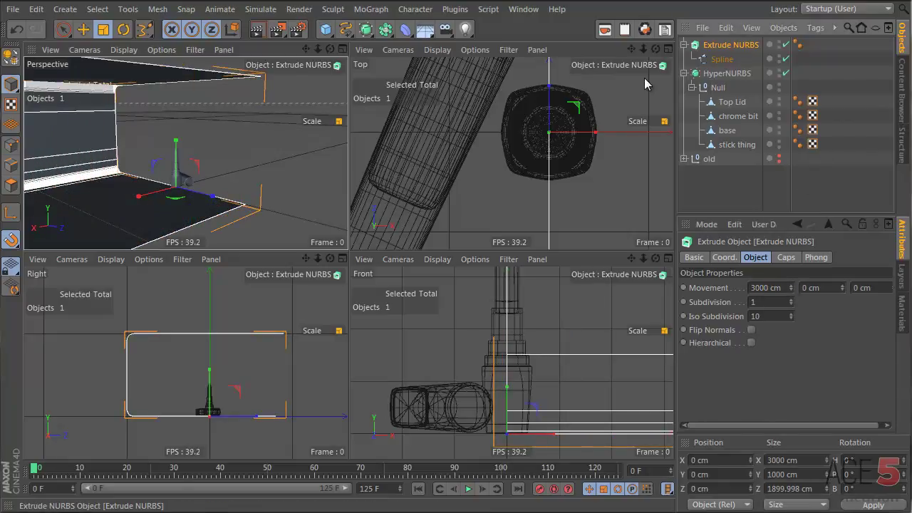
Move the backdrop along X until it is centred behind the lipstick
key(e)
drag(146, 197, 261, 169)
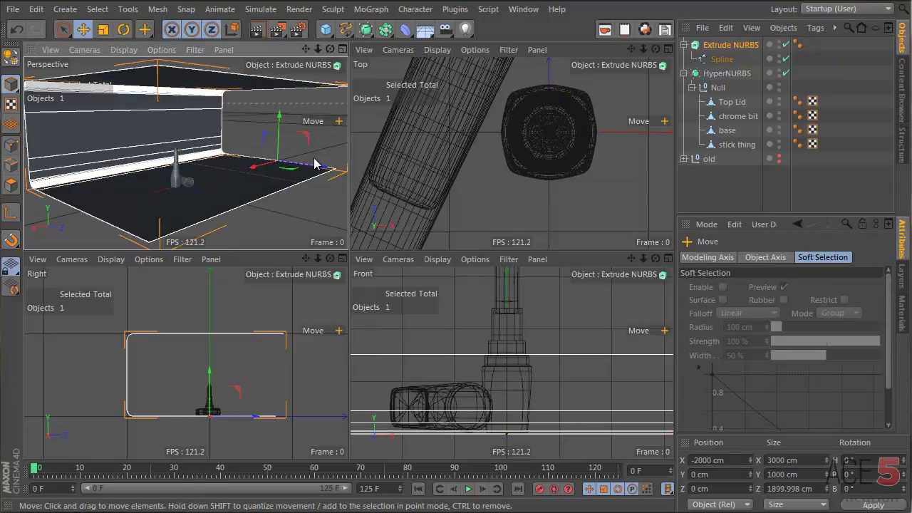
alt+drag(143, 193, 81, 187)
drag(321, 180, 280, 179)
scroll(269, 157, up, 3)
scroll(190, 197, down, 5)
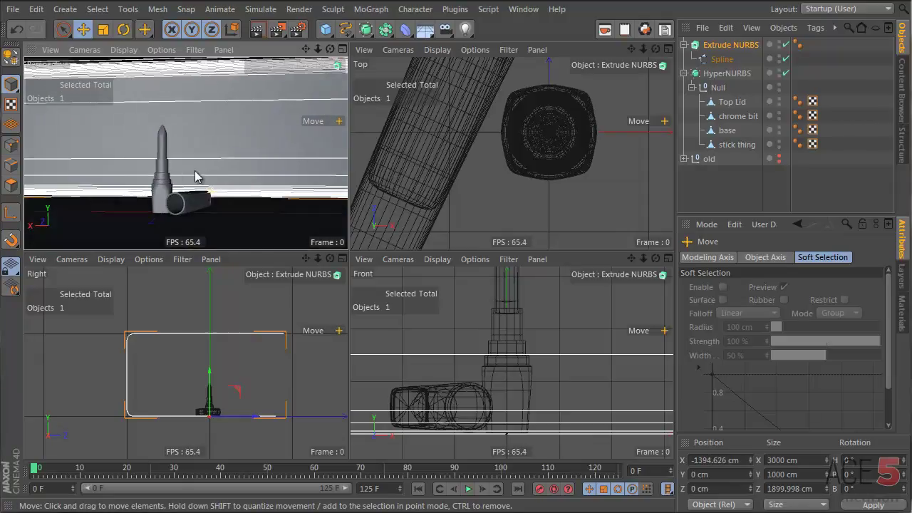
click(143, 213)
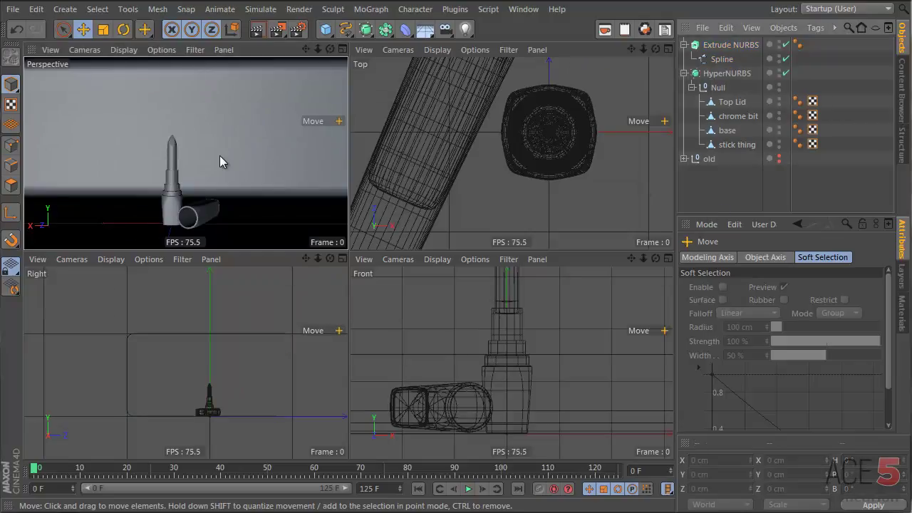
middle_click(142, 214)
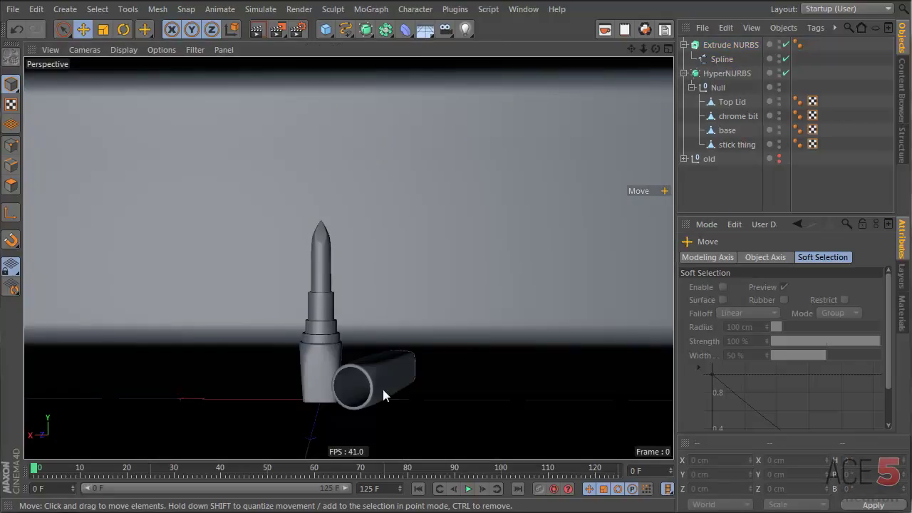
click(901, 314)
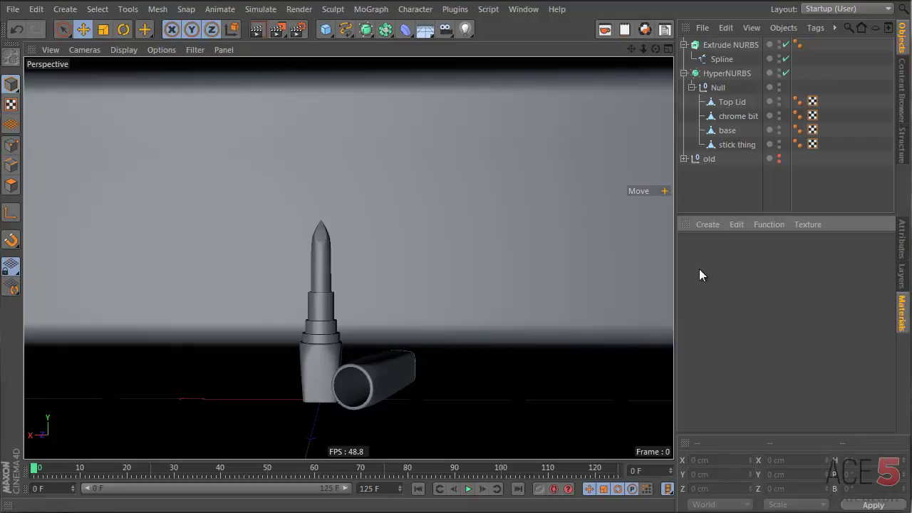
double_click(726, 276)
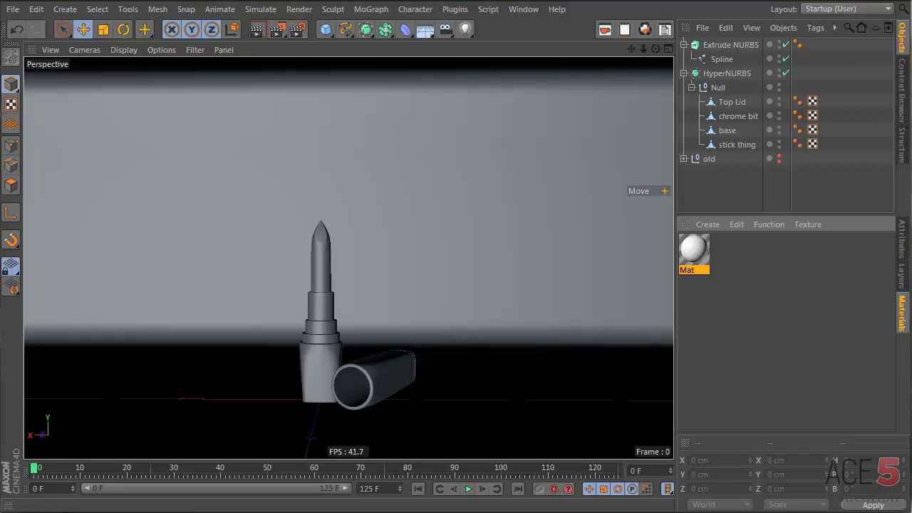
click(523, 9)
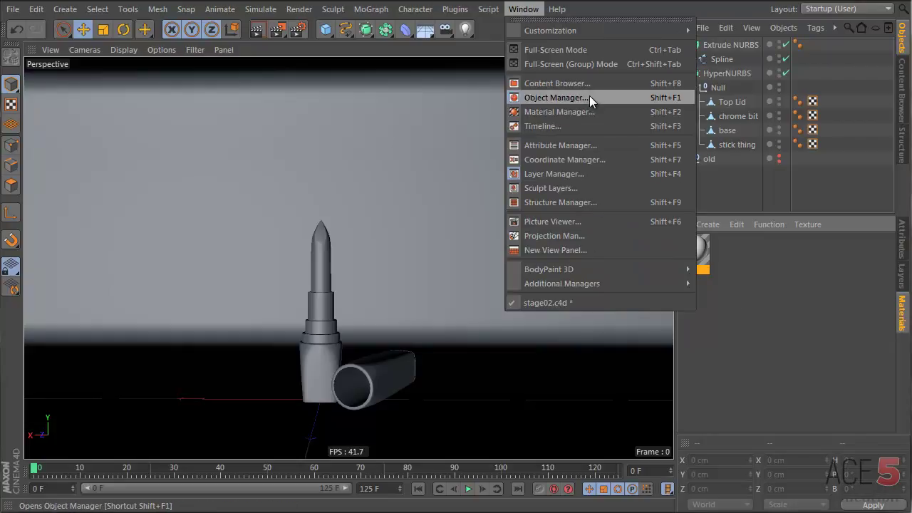
click(586, 115)
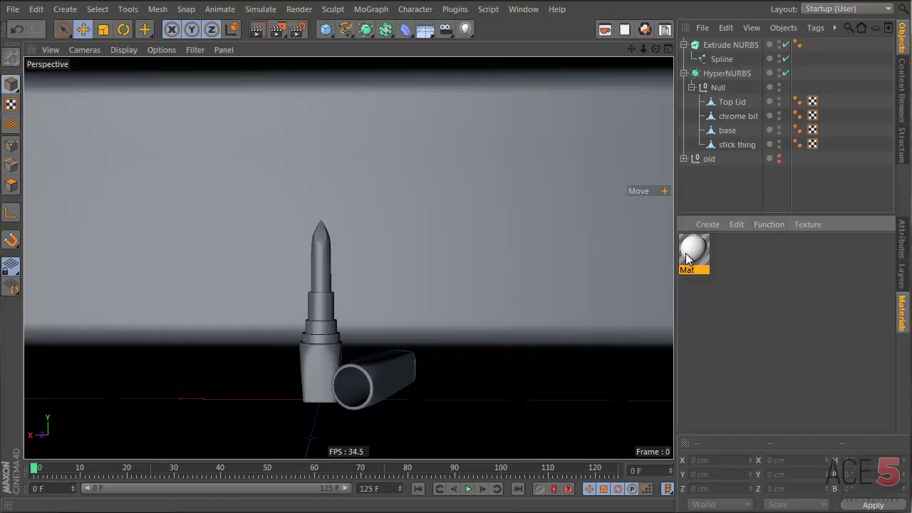
click(901, 237)
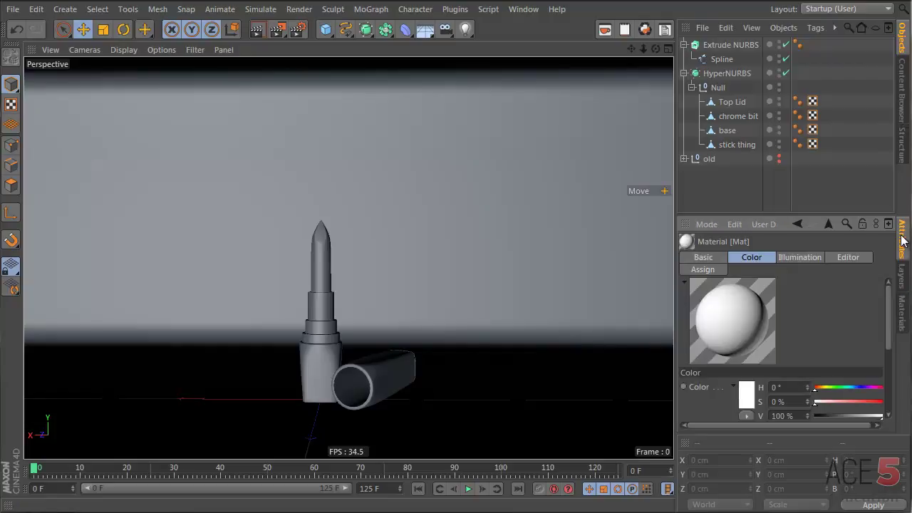
click(902, 314)
double_click(686, 261)
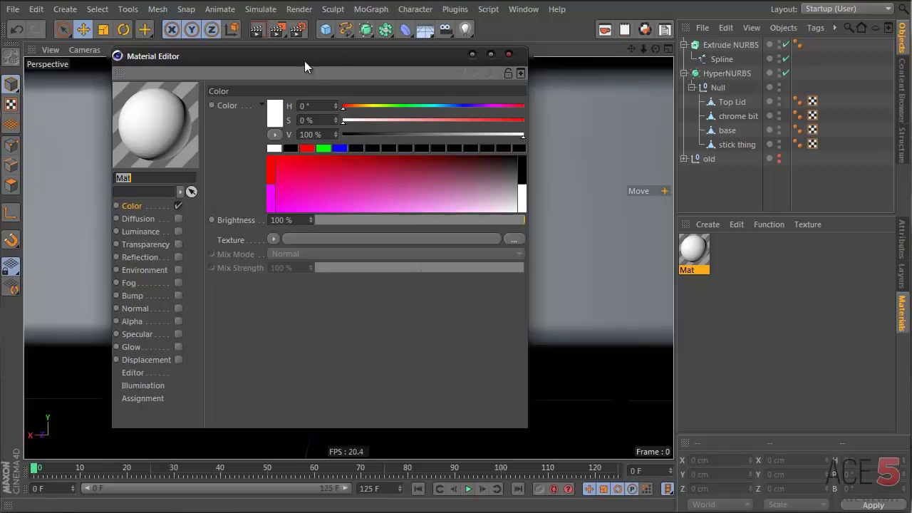
click(509, 54)
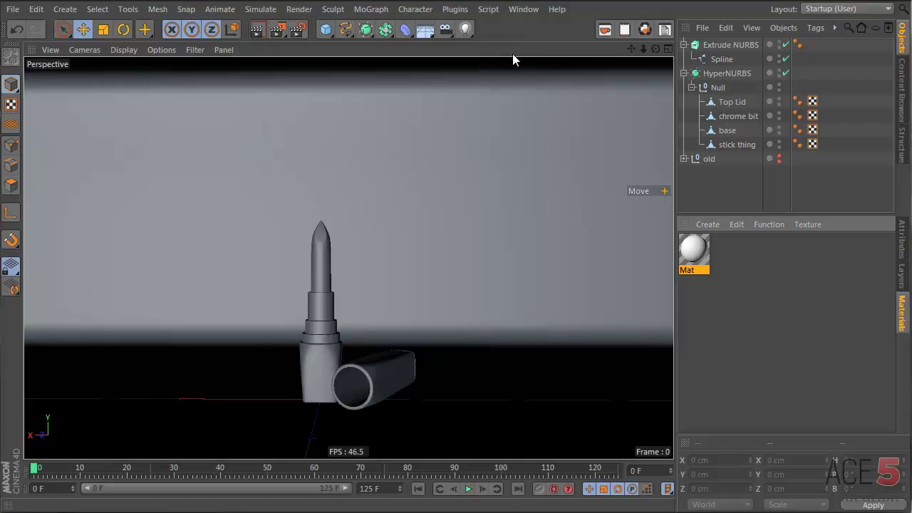
click(903, 238)
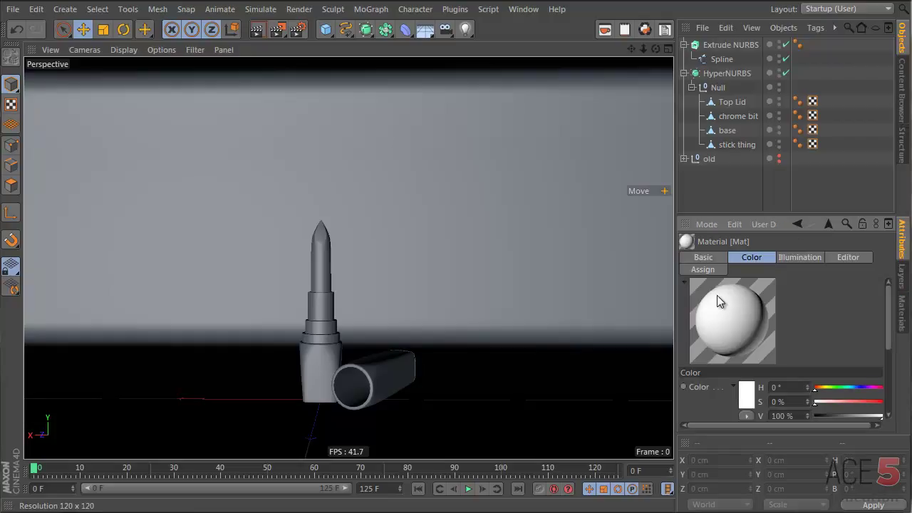
scroll(788, 300, down, 3)
scroll(715, 330, up, 2)
scroll(715, 331, up, 1)
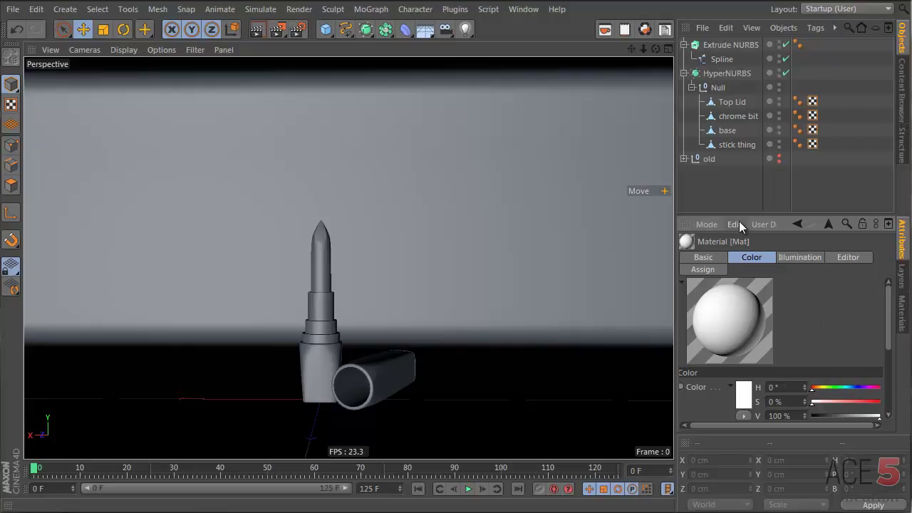
click(735, 224)
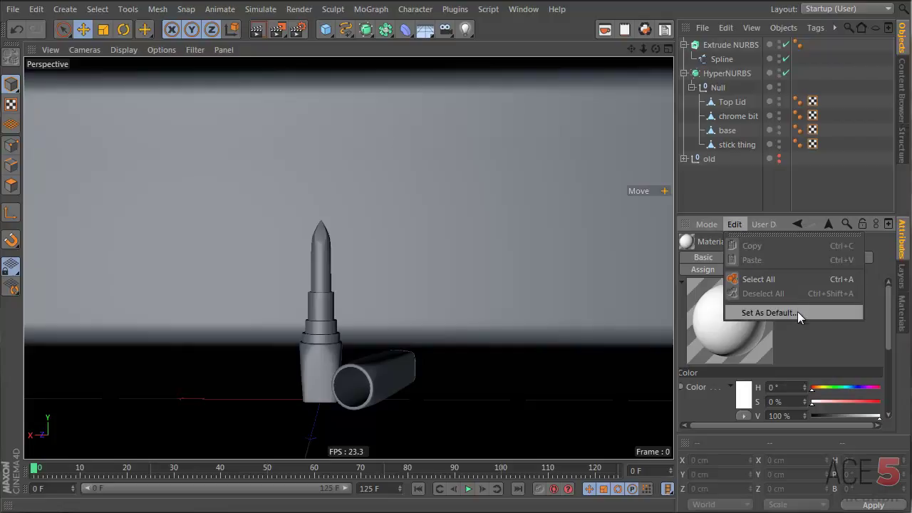
click(814, 341)
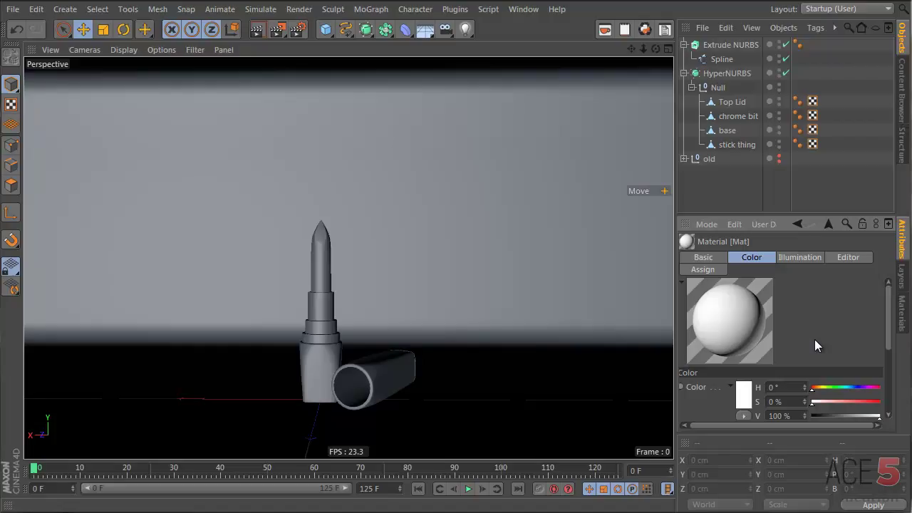
click(902, 311)
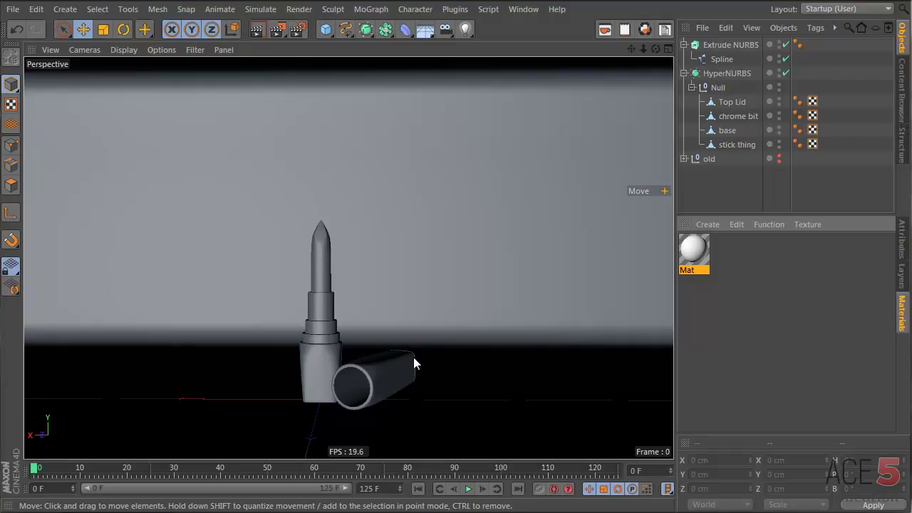
Darken the Mat colour to black (V 0%) and duplicate the material
double_click(695, 253)
drag(375, 112, 338, 114)
click(503, 33)
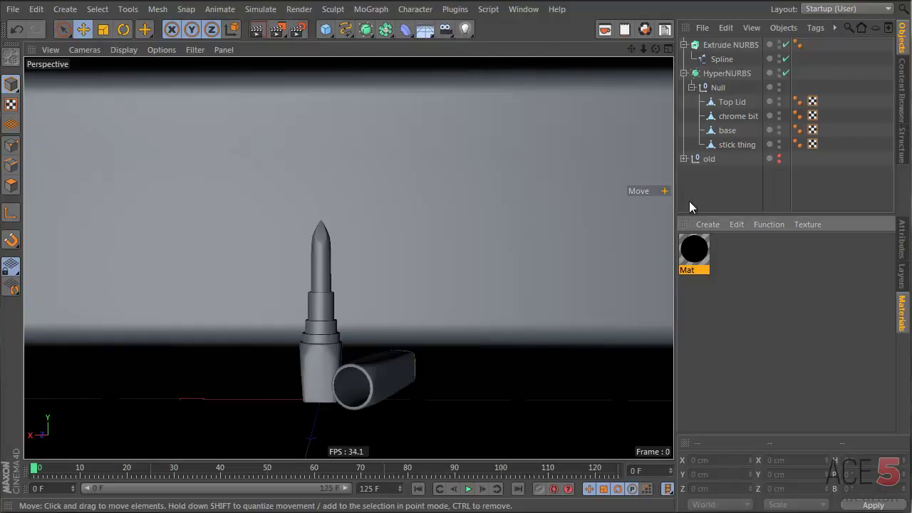
ctrl+drag(695, 253, 729, 254)
Enable Reflection on the first material and rename it chrome
double_click(695, 253)
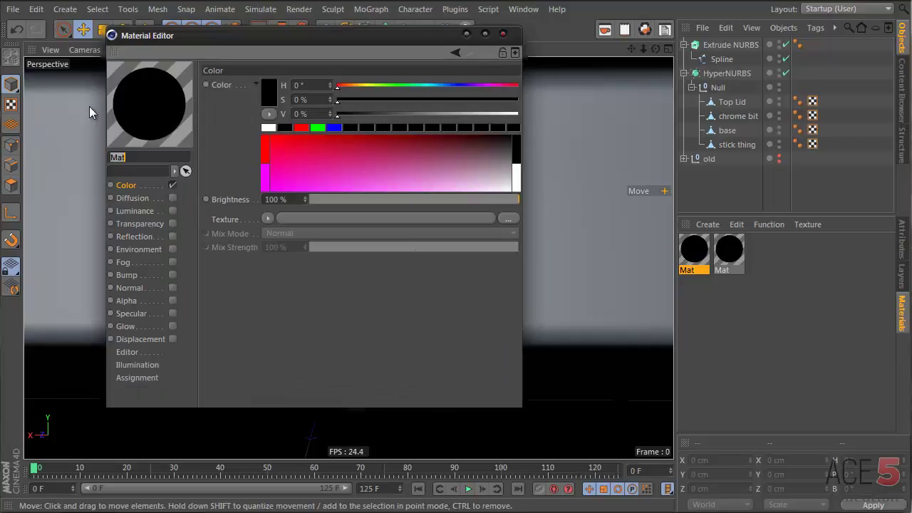
click(172, 236)
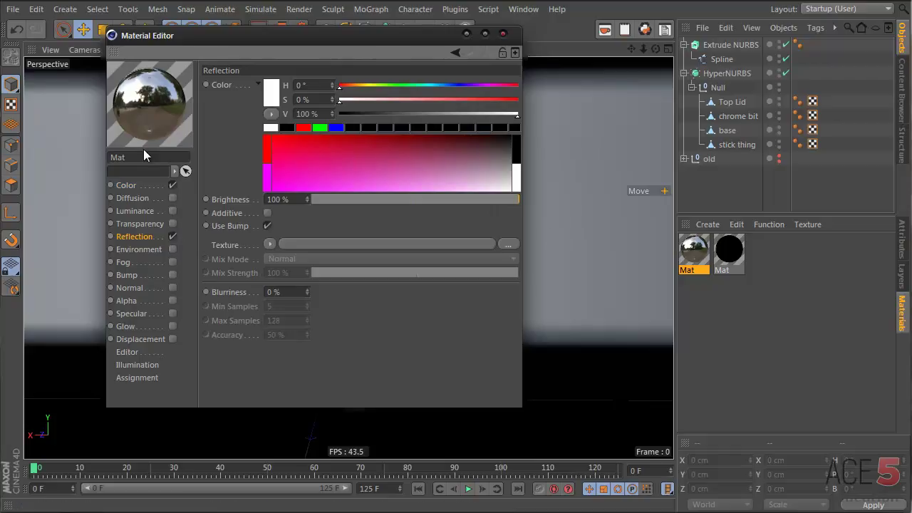
double_click(117, 157)
text(chrome)
key(Return)
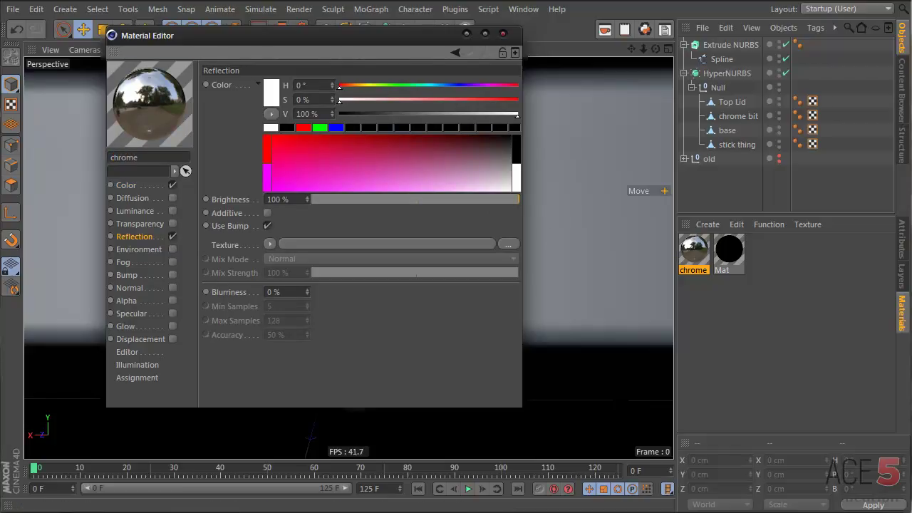
Rename the remaining material black and make another copy of it
click(735, 245)
double_click(722, 269)
text(bla)
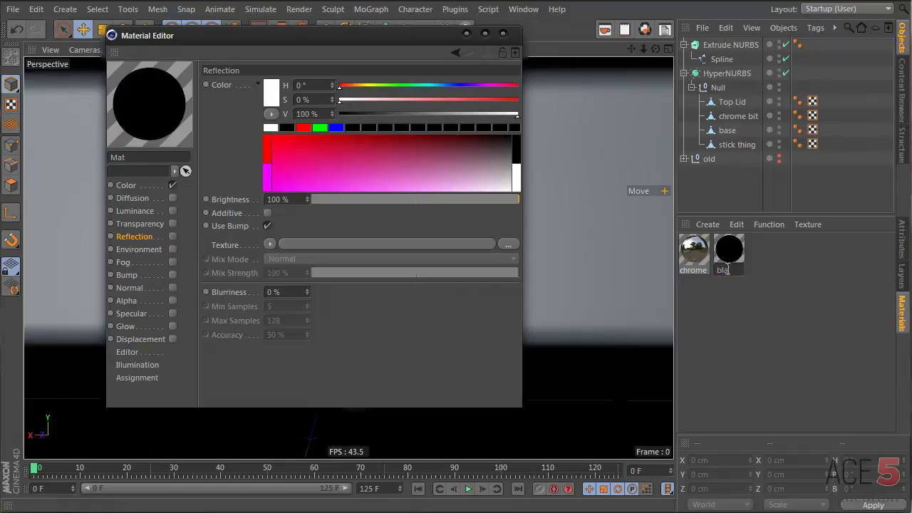
key(Return)
drag(745, 255, 705, 256)
Set the copy's base Color to a dark red with V 58%
drag(374, 101, 519, 101)
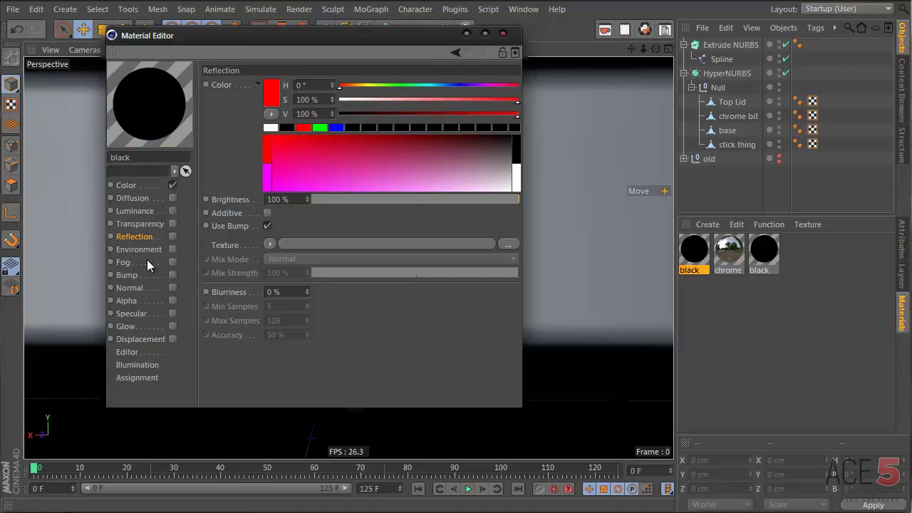
key(ctrl+z)
click(157, 187)
drag(339, 112, 539, 107)
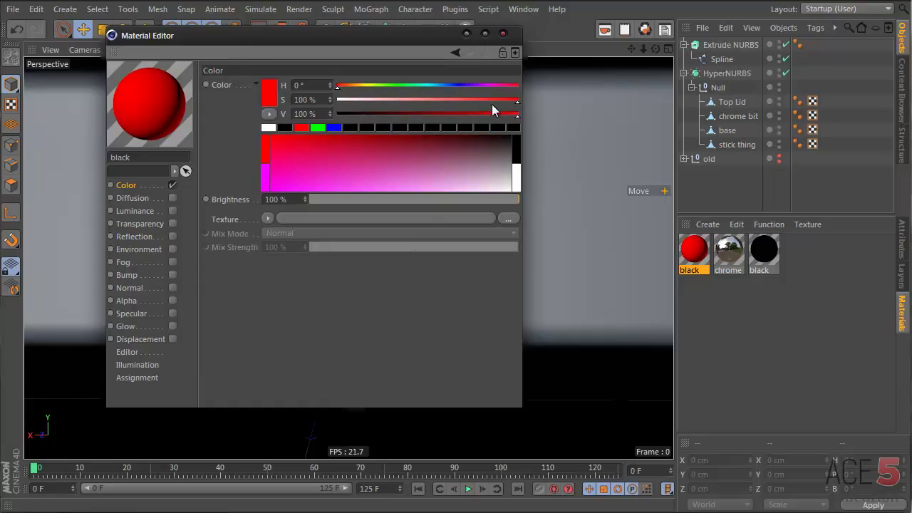
drag(484, 114, 442, 114)
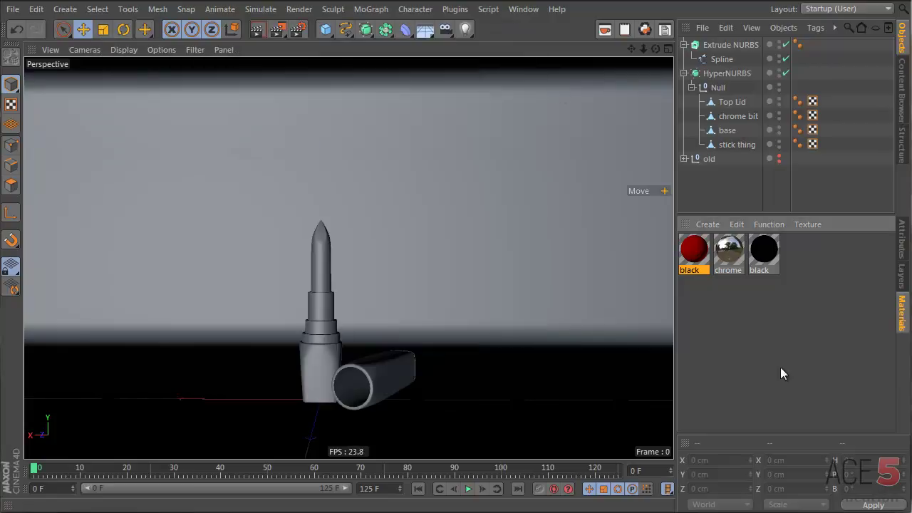
Assign red to stick thing, chrome to chrome bit, and black to base and Top Lid
drag(360, 273, 323, 263)
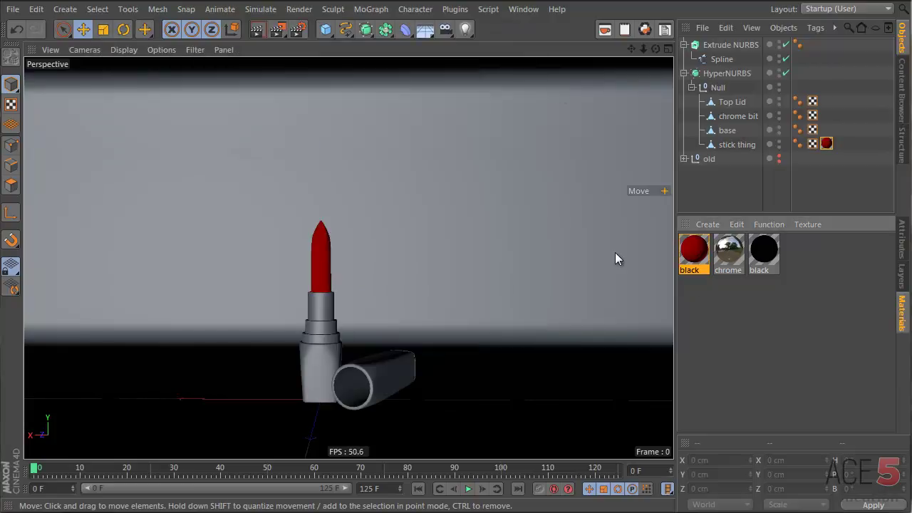
drag(319, 335, 304, 367)
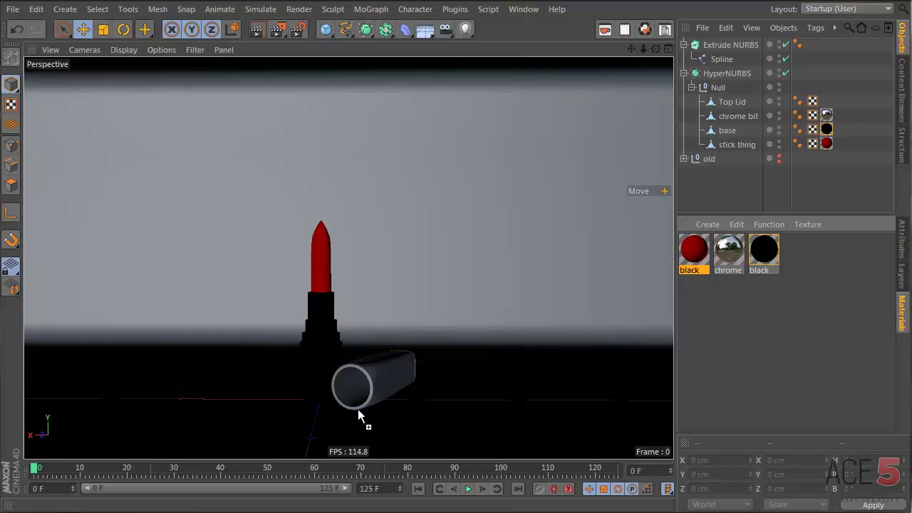
drag(368, 380, 369, 378)
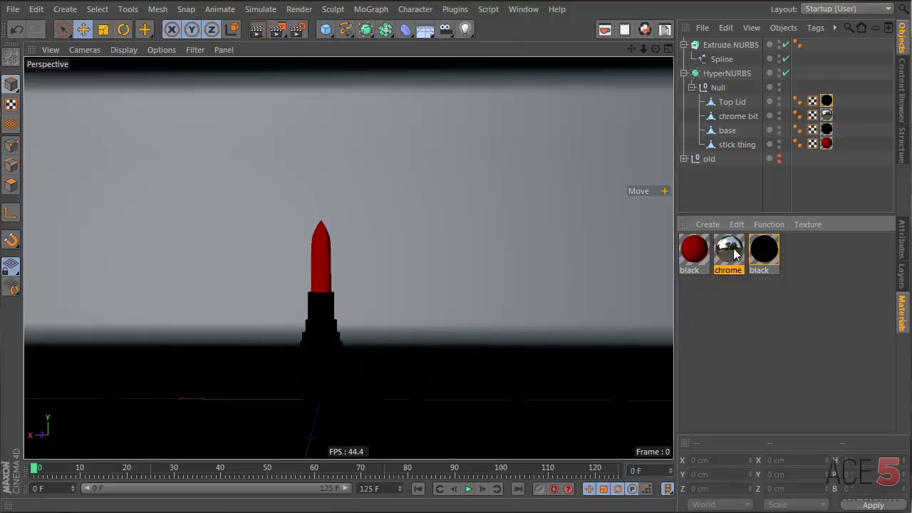
double_click(728, 250)
drag(313, 35, 332, 71)
click(504, 64)
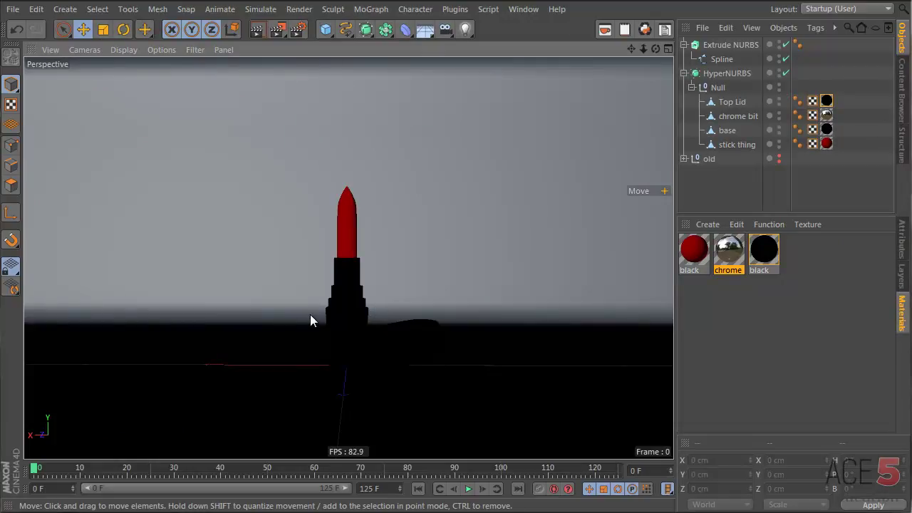
Give the black material a Fresnel reflection at 5% brightness and 19% mix strength
double_click(764, 250)
click(172, 235)
click(269, 244)
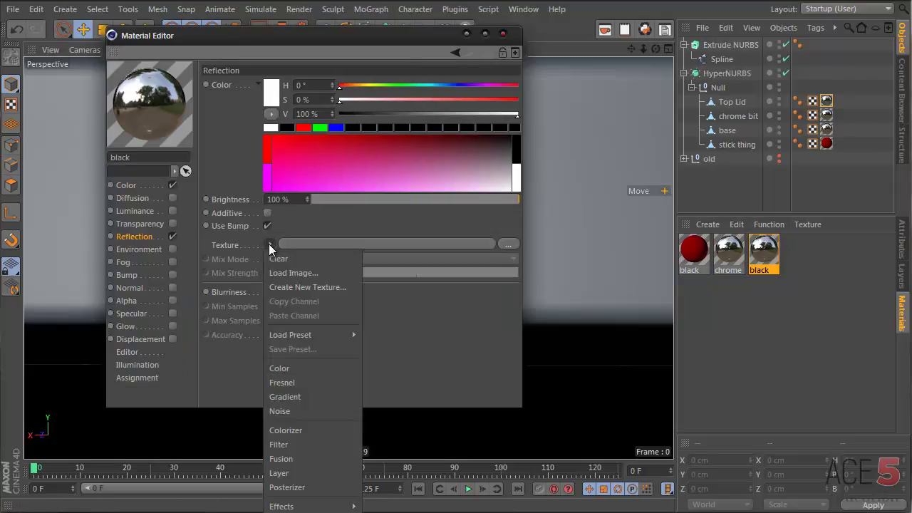
click(315, 384)
click(330, 199)
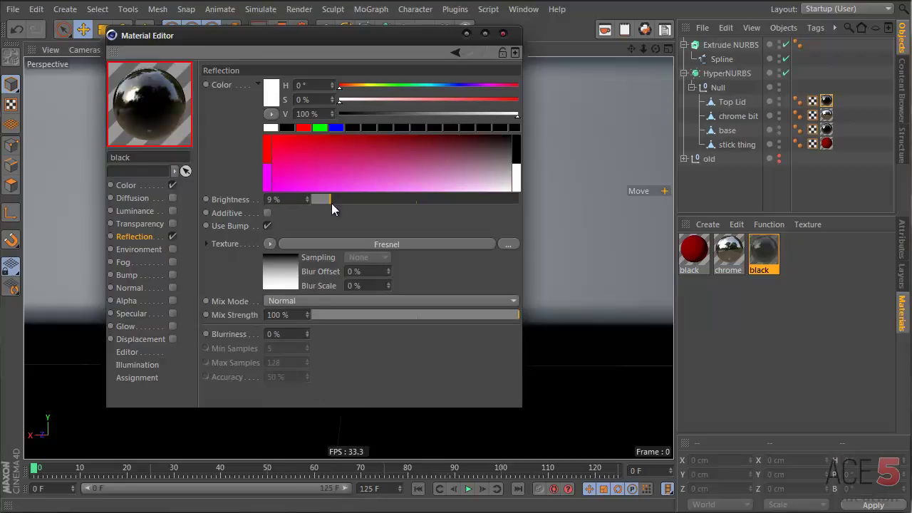
click(360, 315)
drag(360, 317, 352, 318)
click(322, 200)
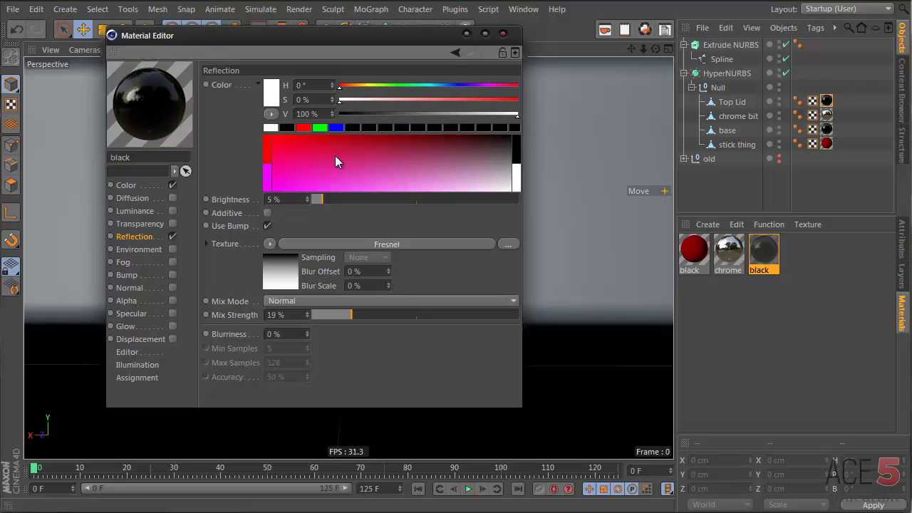
click(504, 34)
Give the red material a Fresnel reflection at 2% brightness and 14% mix strength
double_click(702, 262)
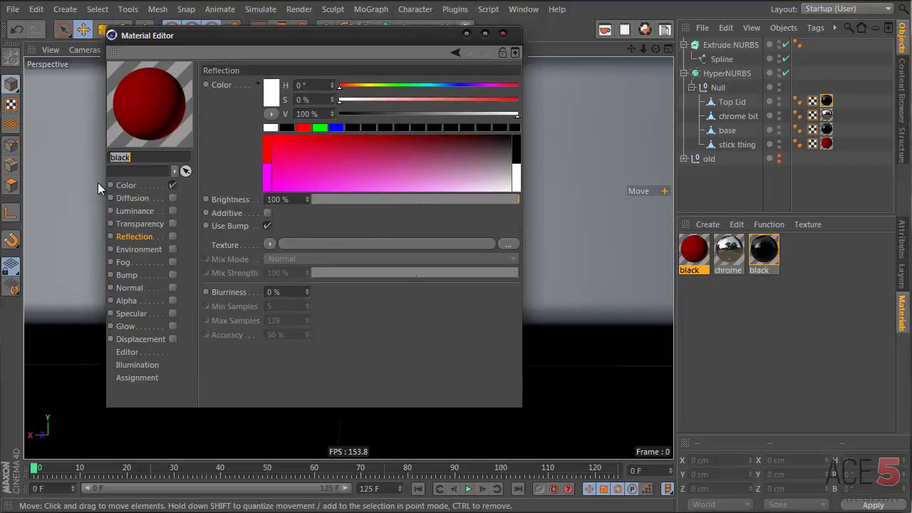
click(172, 237)
click(269, 245)
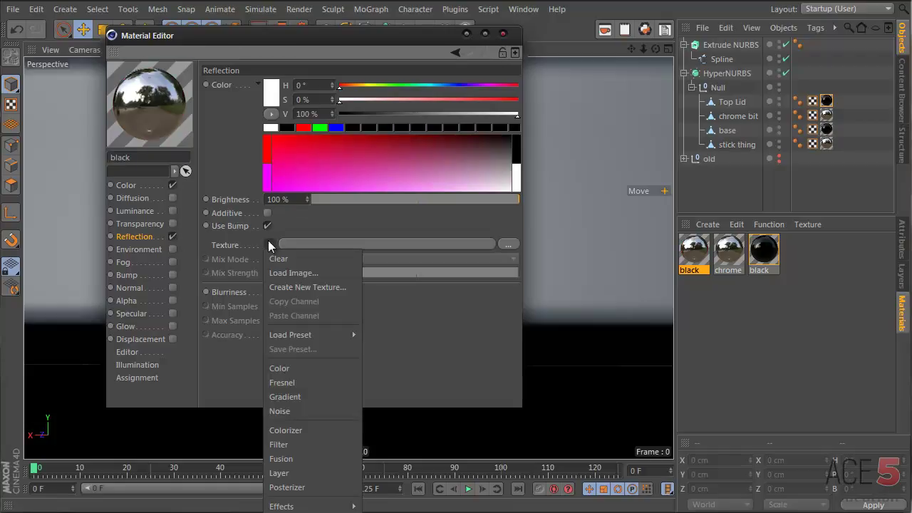
click(319, 382)
click(316, 200)
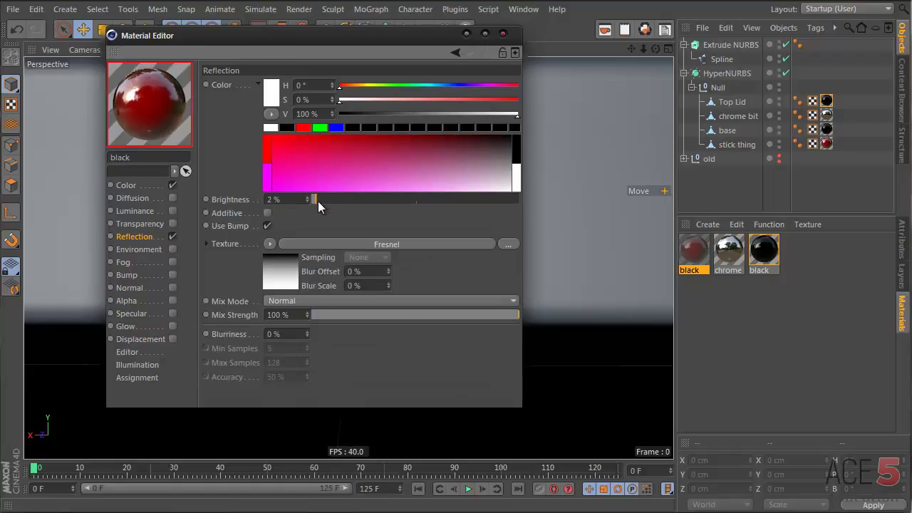
click(341, 315)
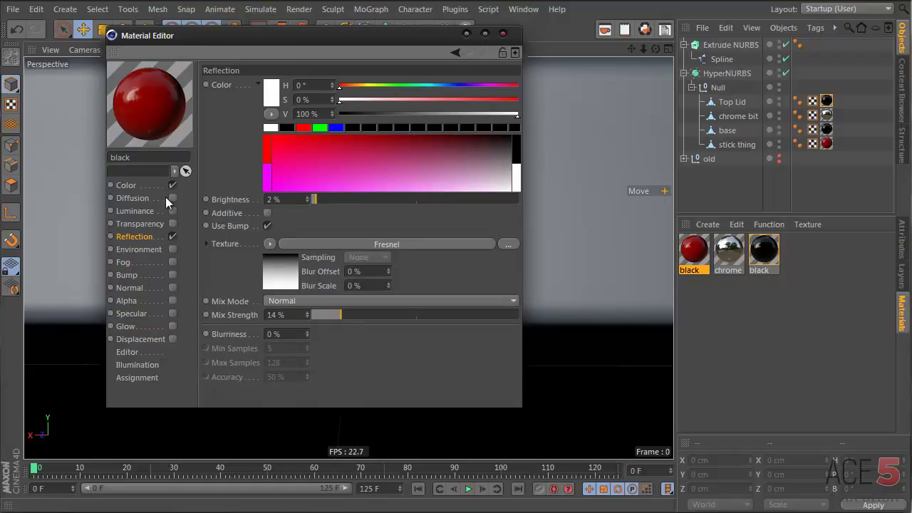
click(504, 34)
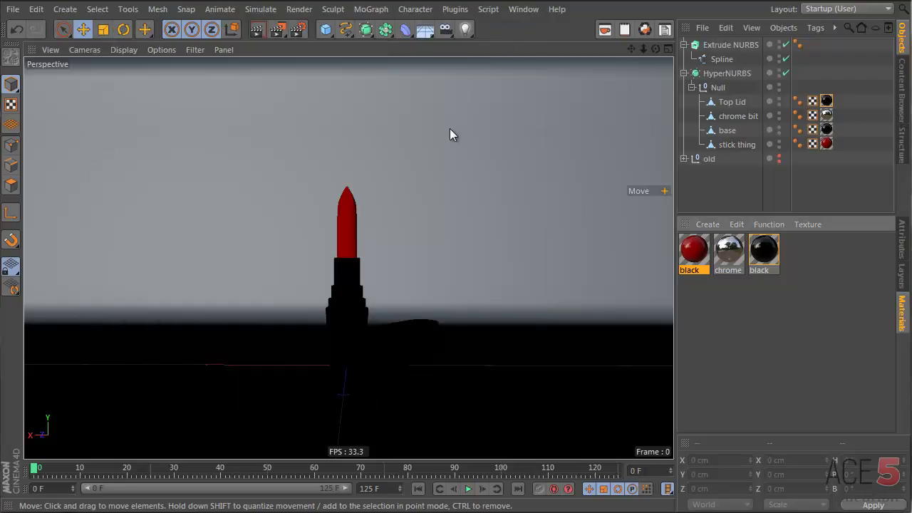
Add a Plane object and raise it high above the lipstick
click(260, 29)
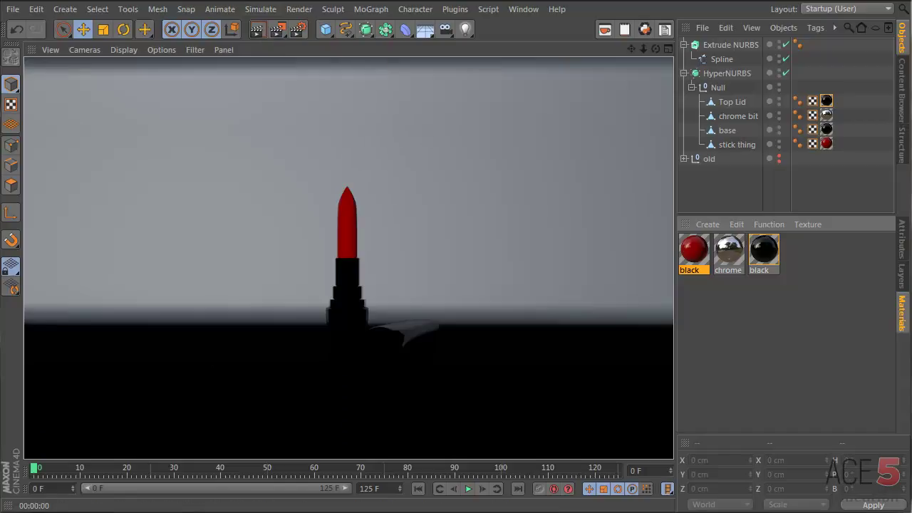
click(326, 28)
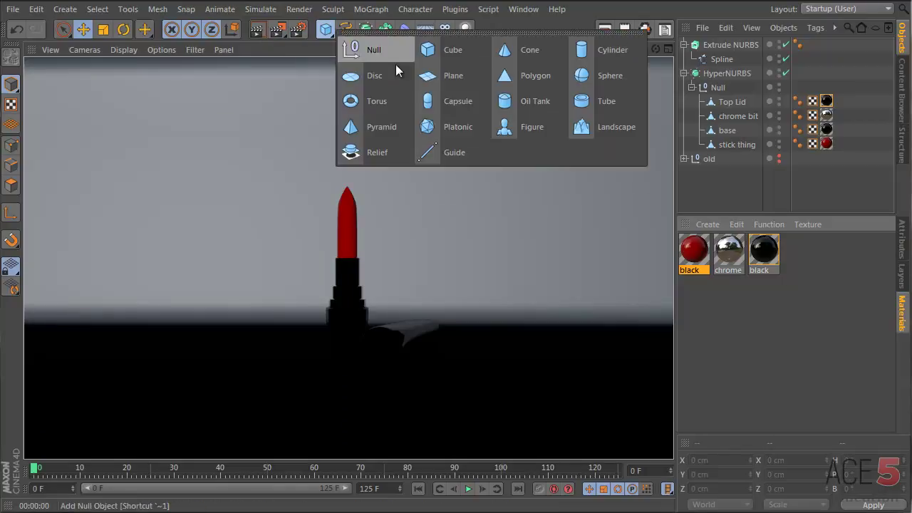
click(457, 74)
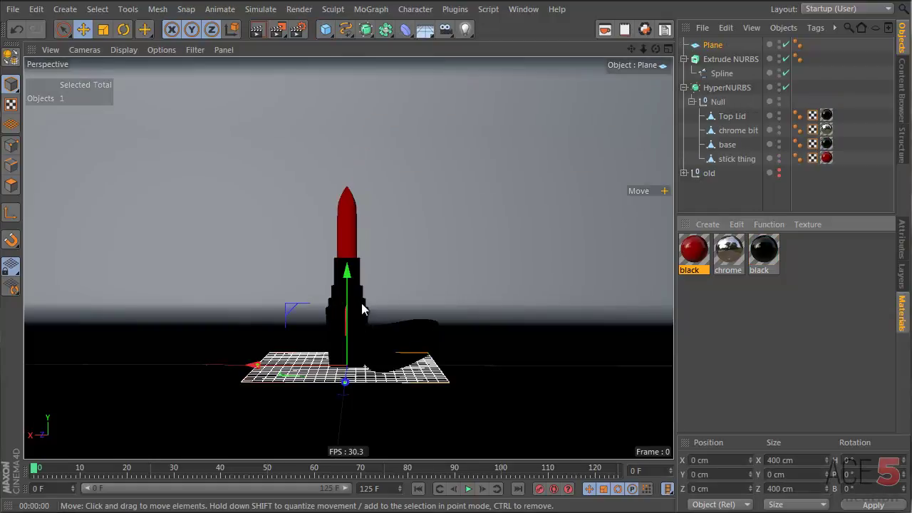
drag(348, 265, 350, 285)
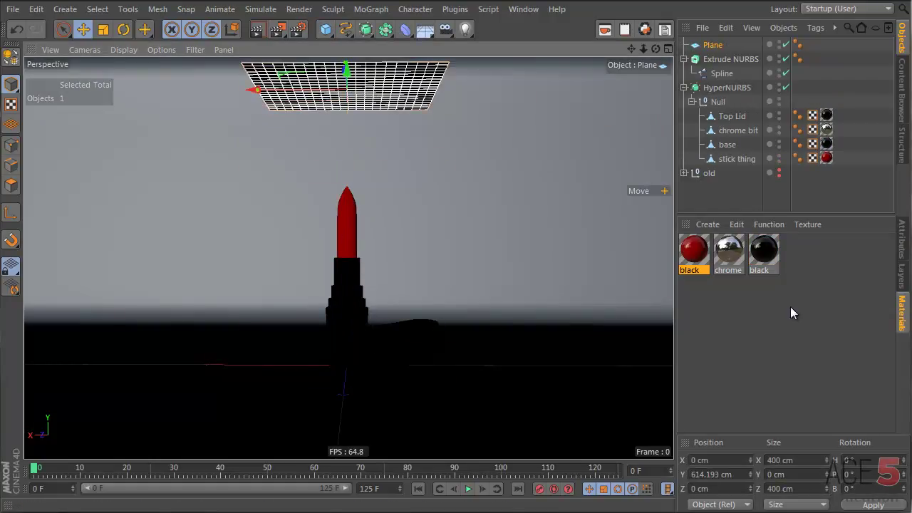
Create a new Mat material with the Luminance channel enabled
double_click(709, 328)
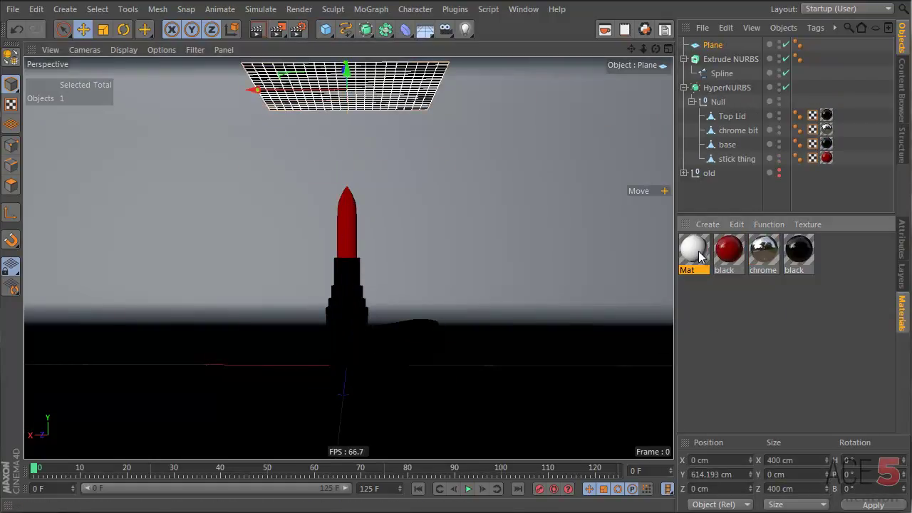
double_click(695, 251)
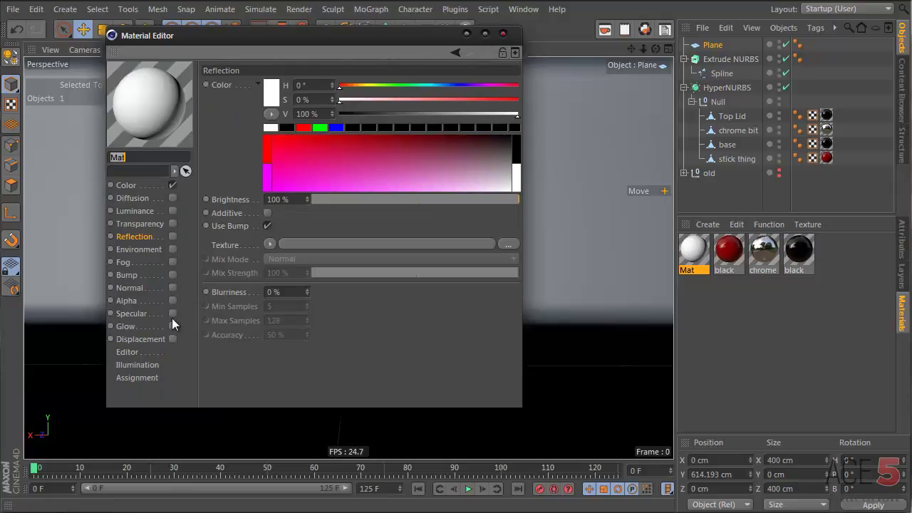
click(172, 211)
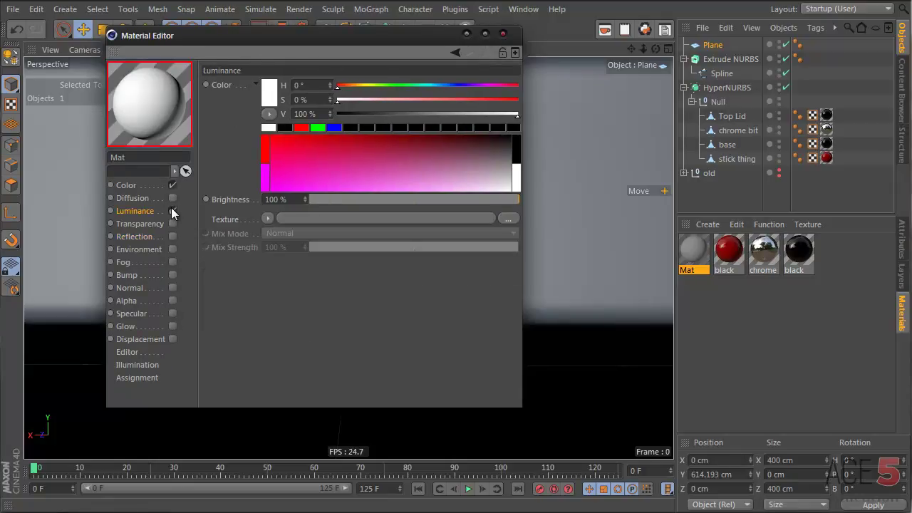
click(504, 34)
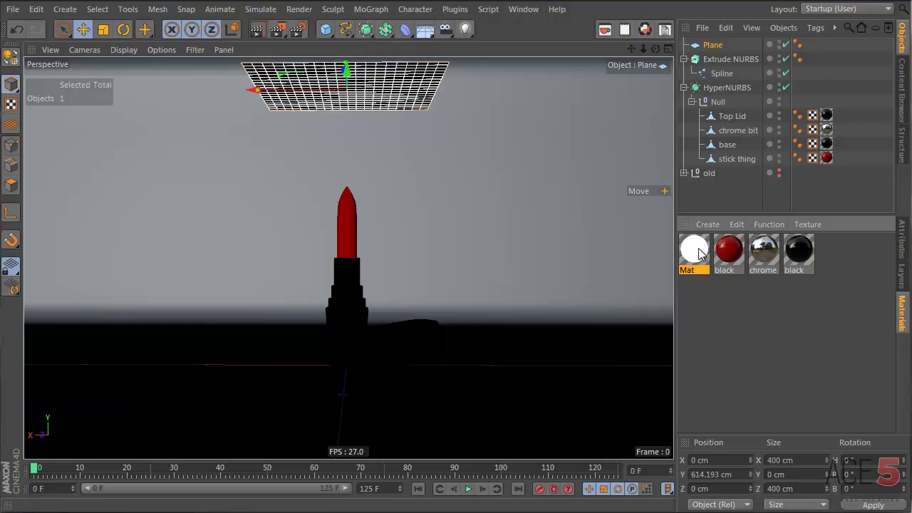
Apply the white Mat to Plane and stretch the plane wider and deeper
drag(715, 47, 715, 47)
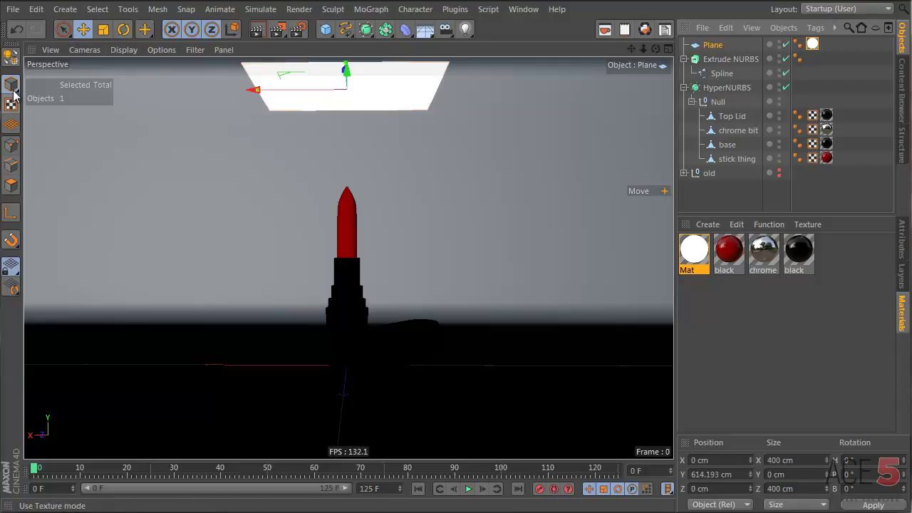
click(11, 145)
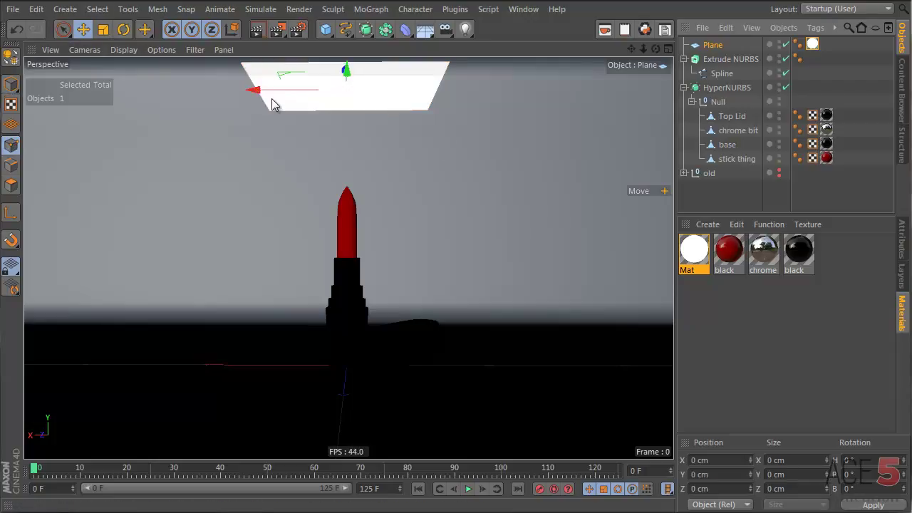
click(17, 83)
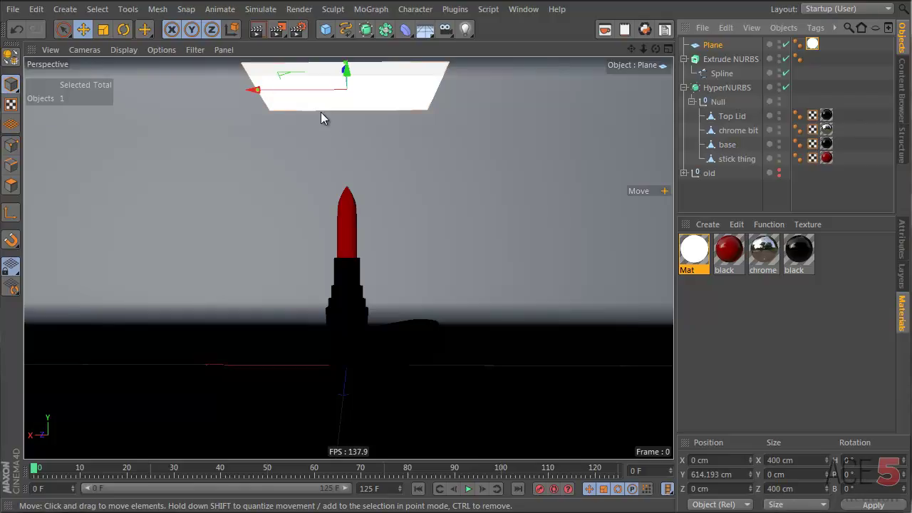
drag(256, 94, 566, 320)
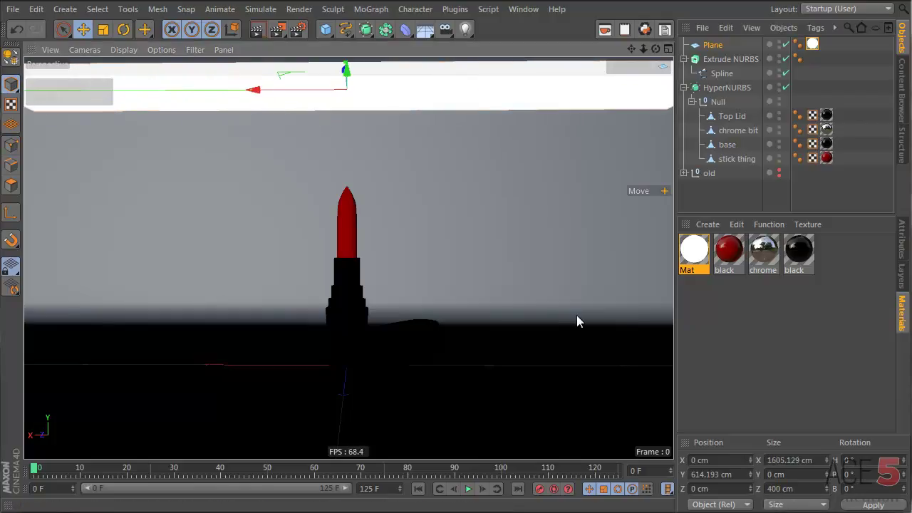
middle_click(400, 93)
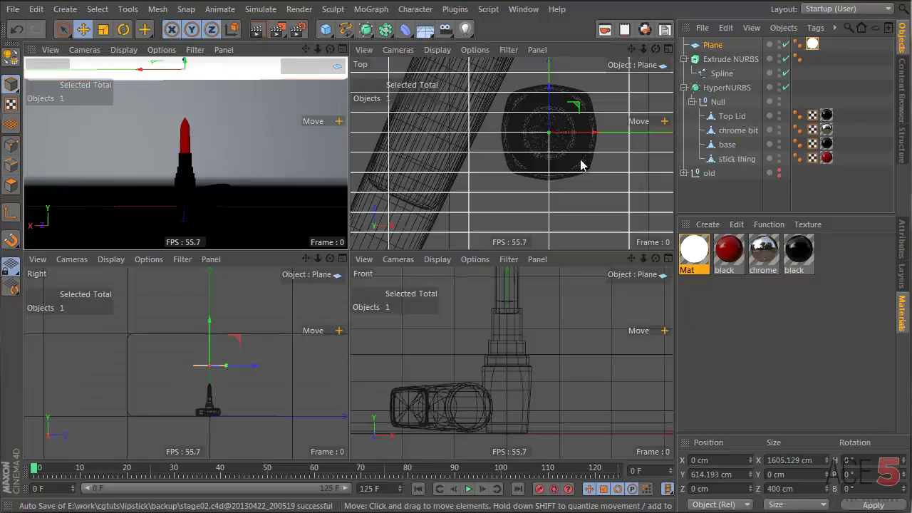
drag(573, 126, 589, 71)
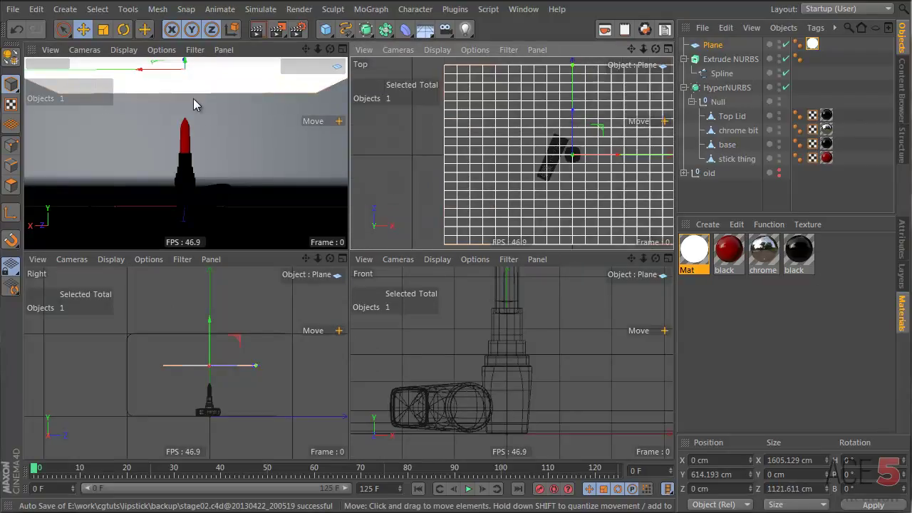
click(259, 29)
Raise the plane higher and scale it up to 162%, checking with preview renders
middle_click(198, 164)
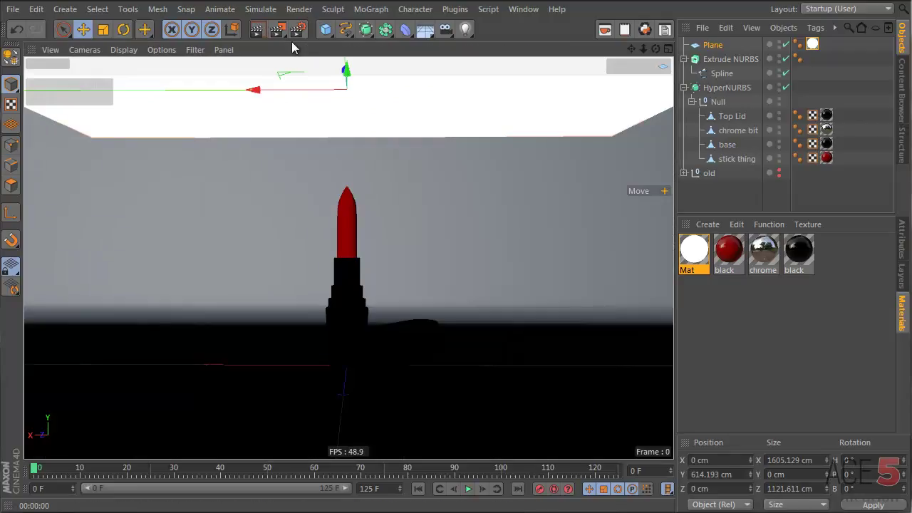
click(258, 31)
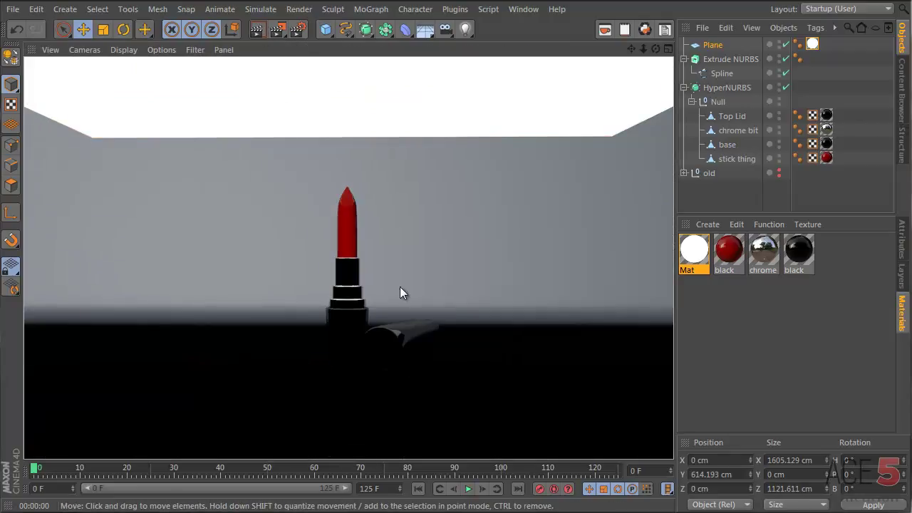
middle_click(351, 232)
drag(209, 348, 209, 304)
key(t)
drag(109, 323, 598, 319)
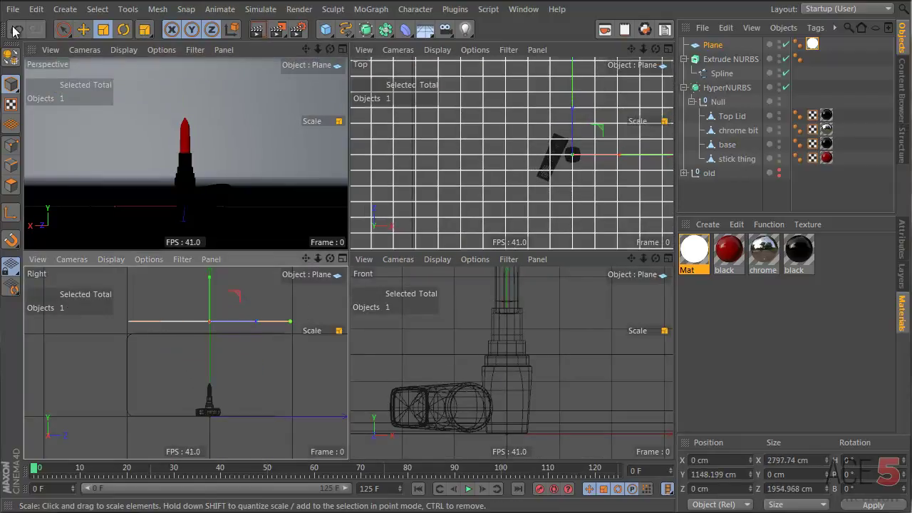
click(256, 30)
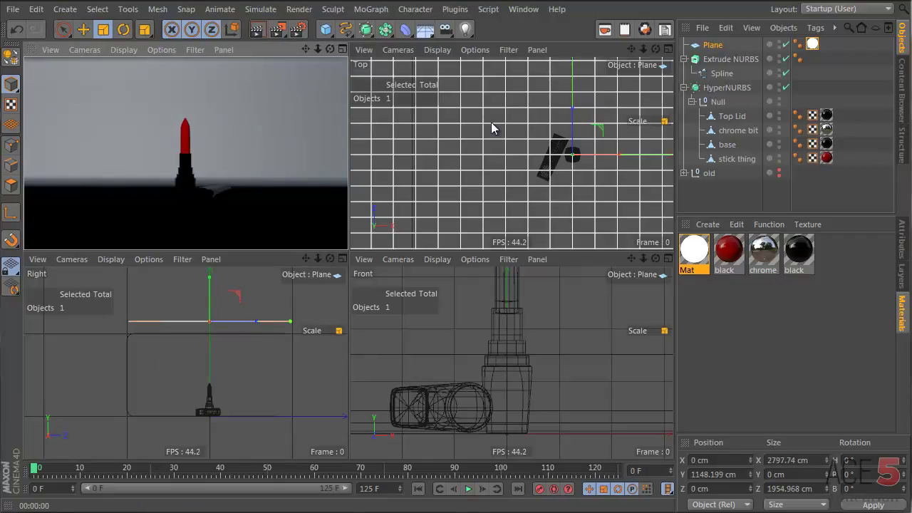
Shift the plane back along Z and lower it, then duplicate it as Plane.1
key(e)
drag(573, 114, 563, 179)
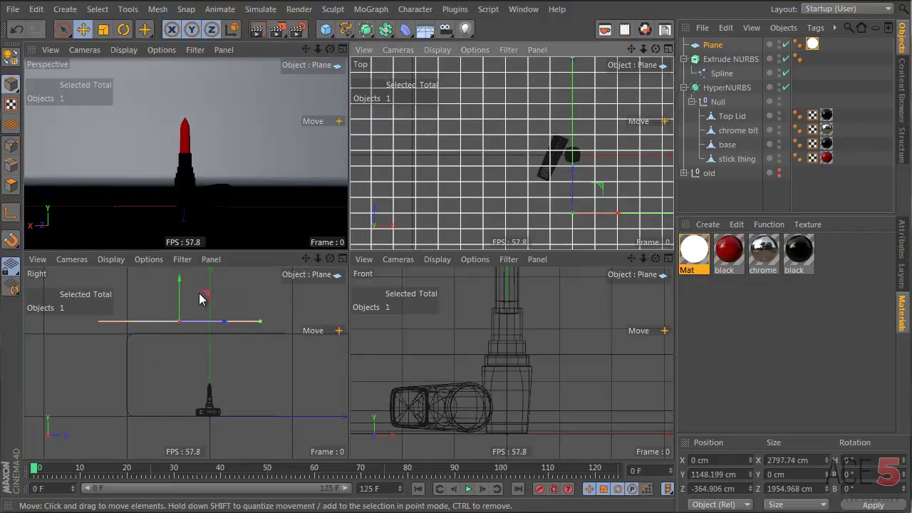
drag(197, 307, 241, 323)
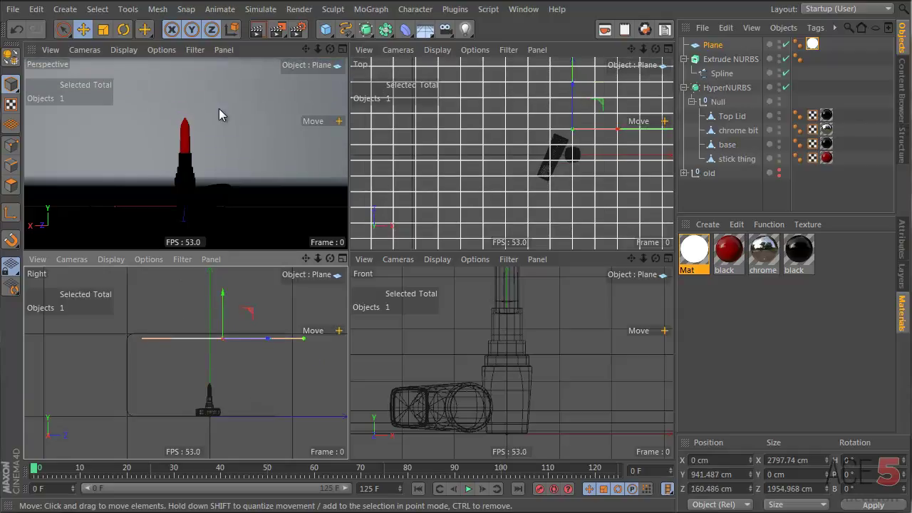
click(257, 29)
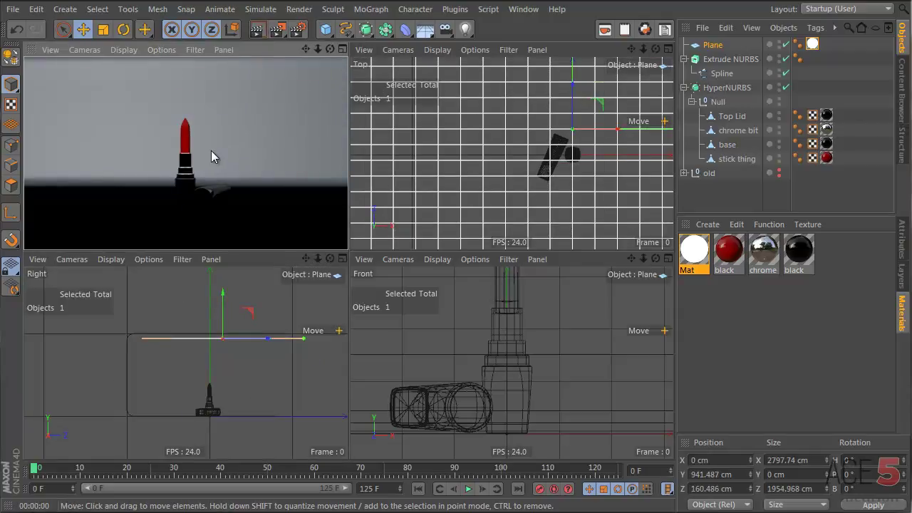
scroll(512, 387, down, 8)
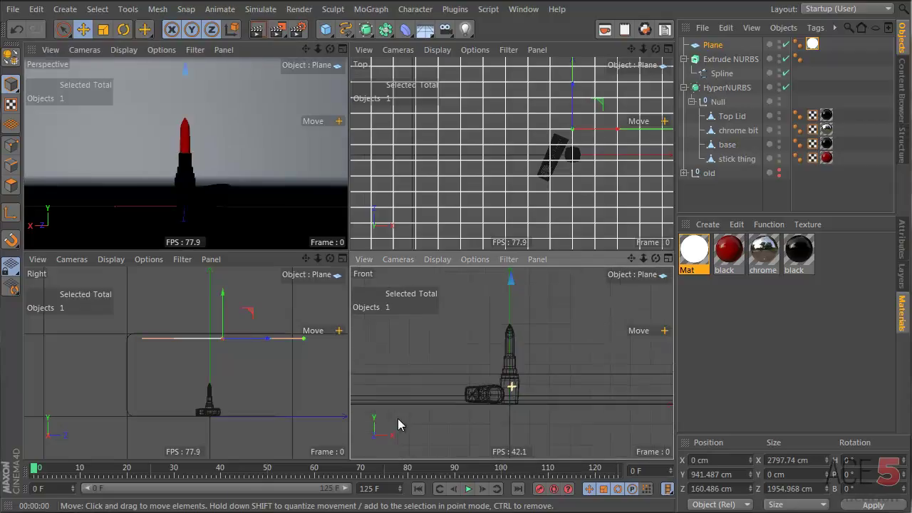
scroll(532, 374, down, 5)
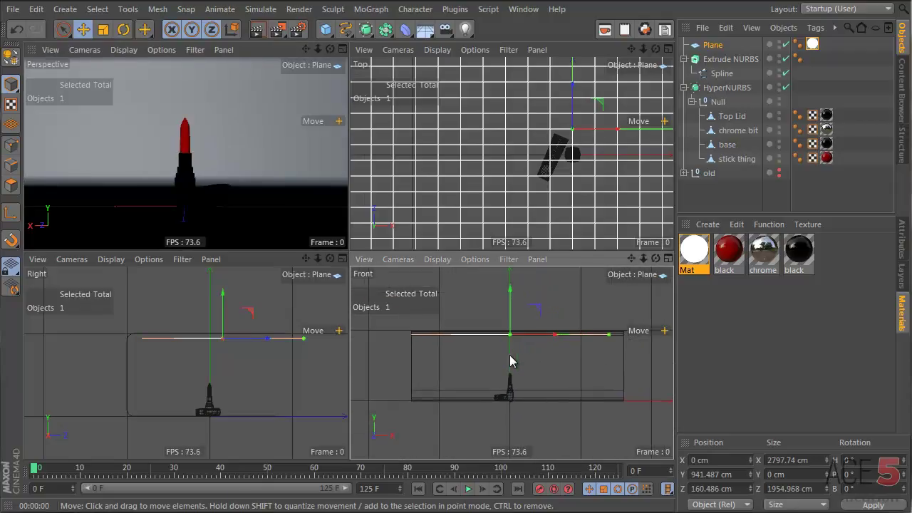
key(ctrl+c)
key(ctrl+v)
Stand Plane.1 upright at -90° bank, shrink it, and move it lower left
key(r)
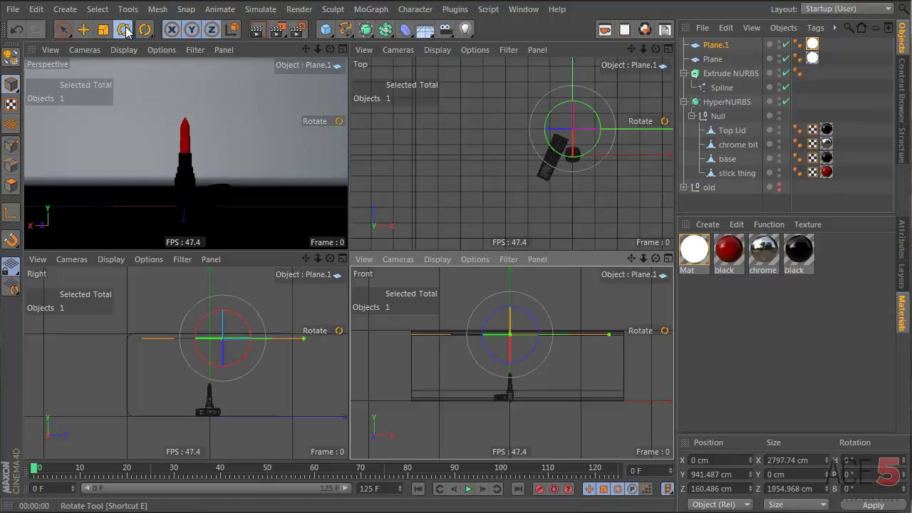
drag(581, 389, 557, 339)
key(t)
drag(628, 361, 285, 410)
key(e)
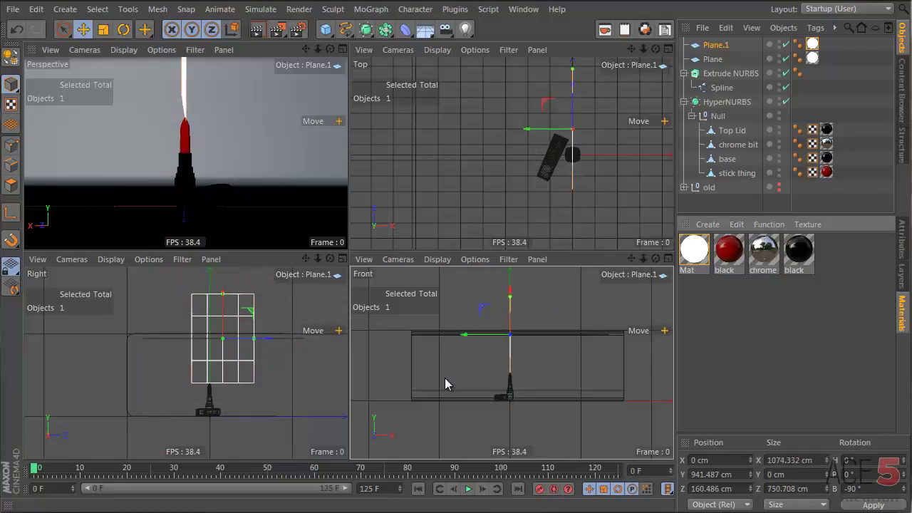
drag(555, 365, 509, 397)
Resize Plane.1 in the Right view and push it left to X −1021 cm
drag(222, 334, 223, 345)
drag(258, 386, 242, 399)
alt+middle_drag(566, 130, 522, 145)
drag(403, 158, 351, 166)
scroll(506, 174, down, 3)
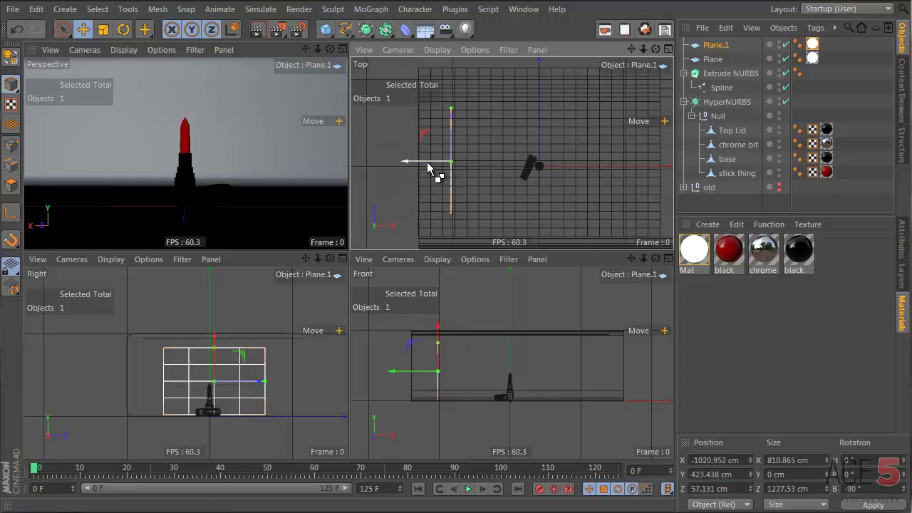
Copy Plane.1 to the right side as Plane.2 at X 960 cm and preview the render
ctrl+drag(434, 171, 613, 175)
click(256, 29)
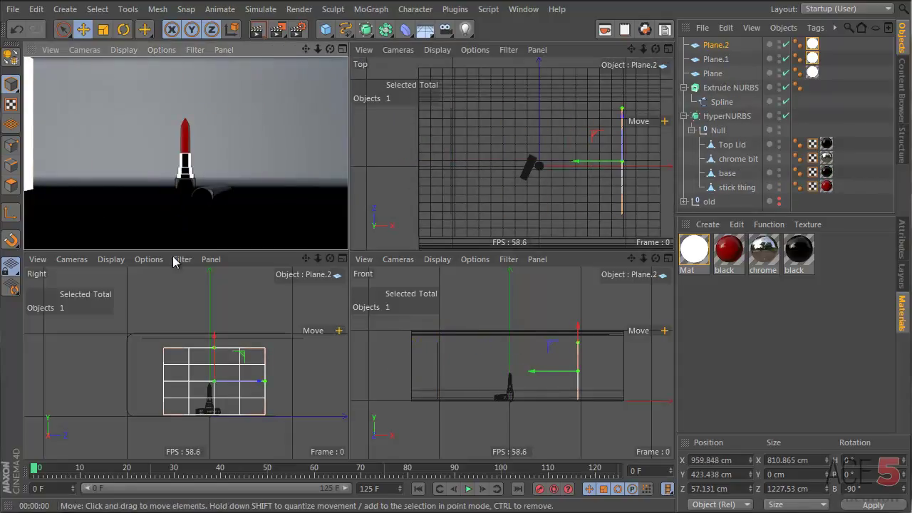
click(259, 30)
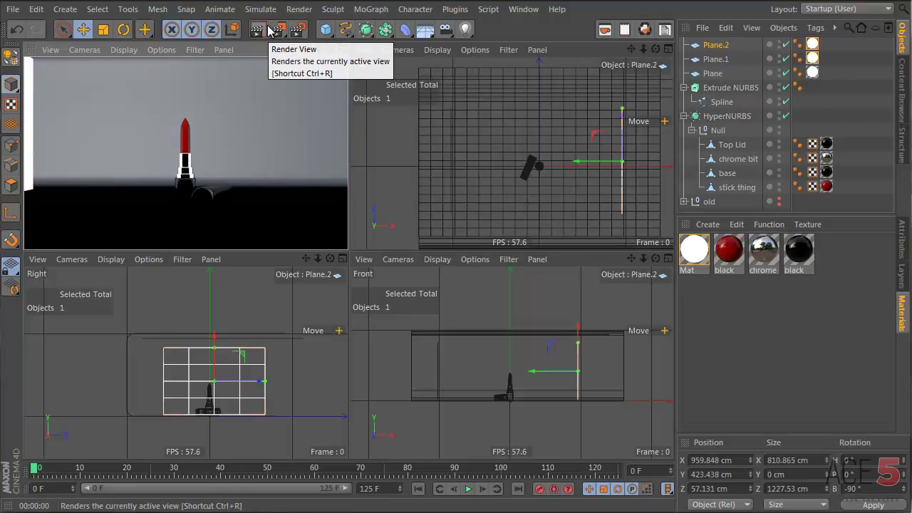
click(301, 86)
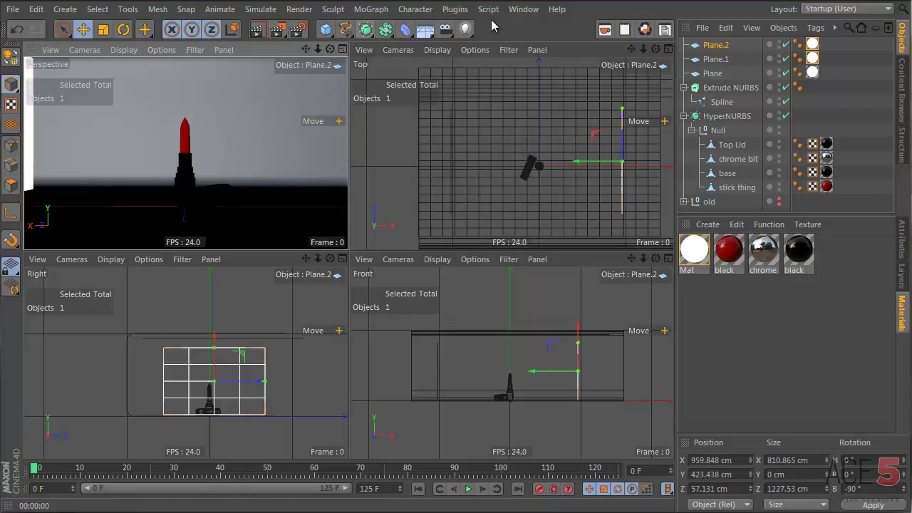
Add an omni light and raise it to 353.255 cm above the lipstick
click(465, 29)
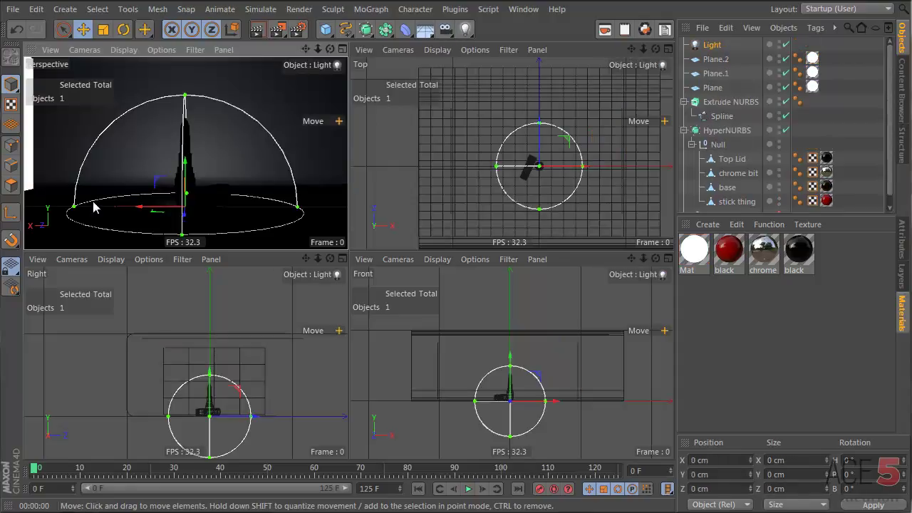
drag(185, 175, 206, 87)
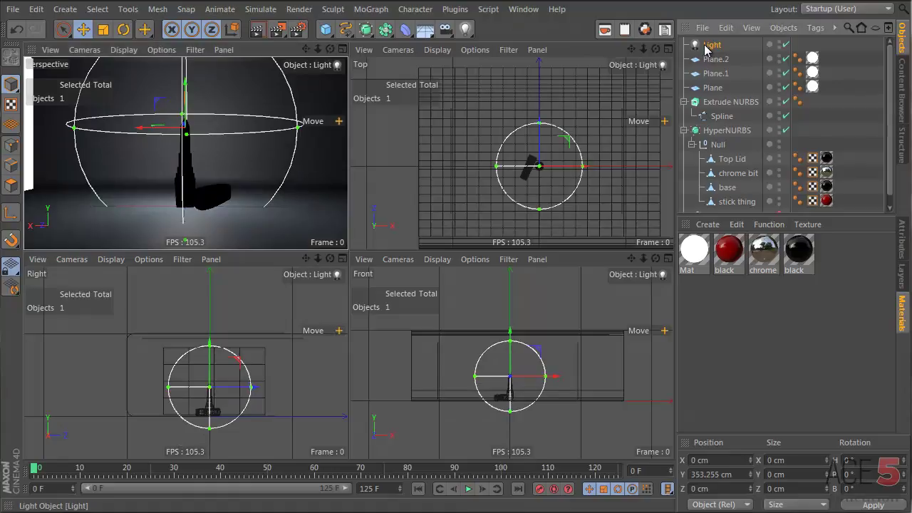
click(902, 237)
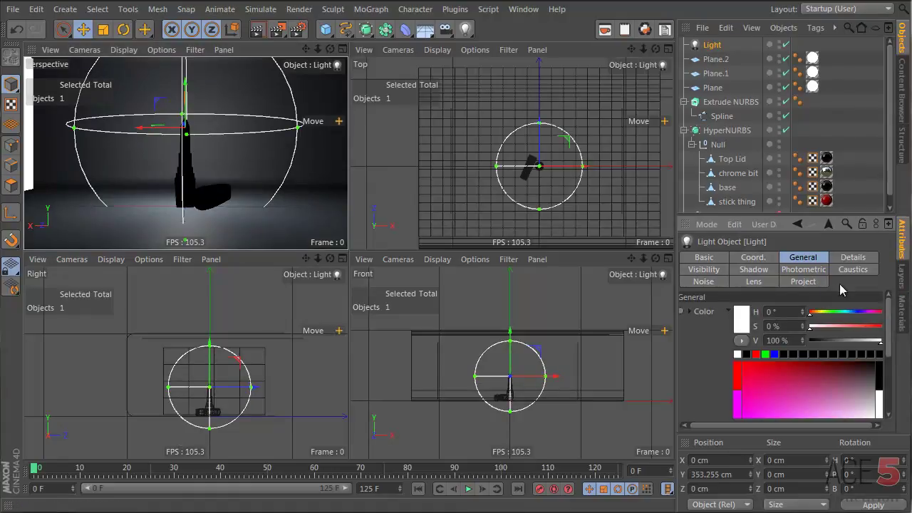
Keep the light's Details falloff at Inverse Square and review the available light types
click(852, 259)
scroll(844, 349, down, 3)
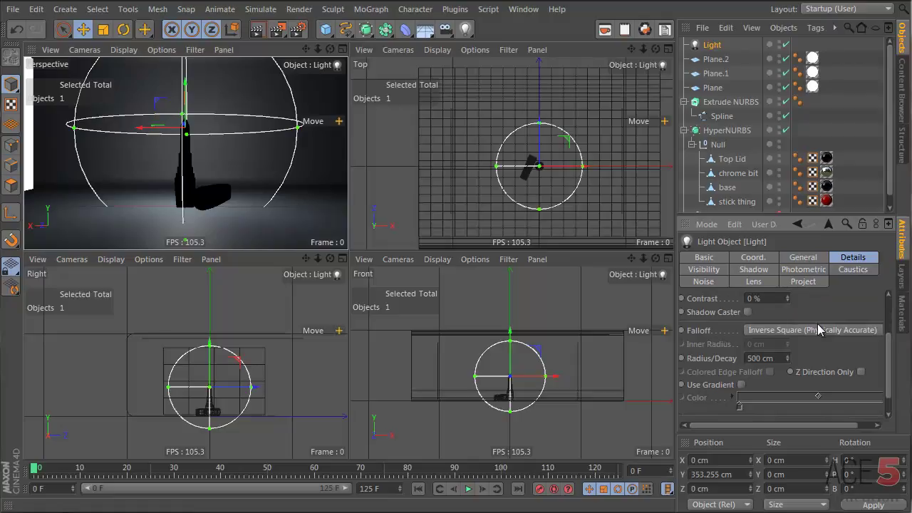
click(818, 329)
click(819, 330)
click(813, 258)
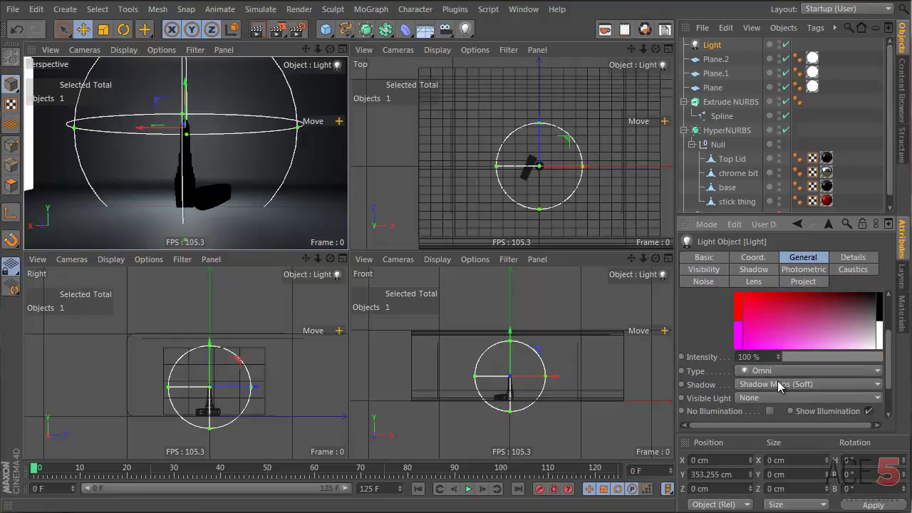
click(738, 224)
click(708, 333)
click(465, 28)
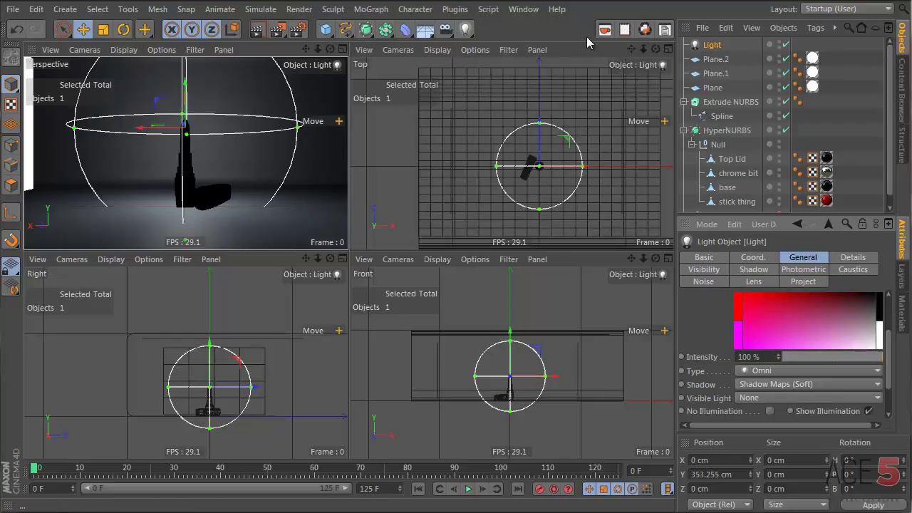
Move the original light toward the back left of the lipstick
drag(570, 179, 440, 109)
key(t)
key(e)
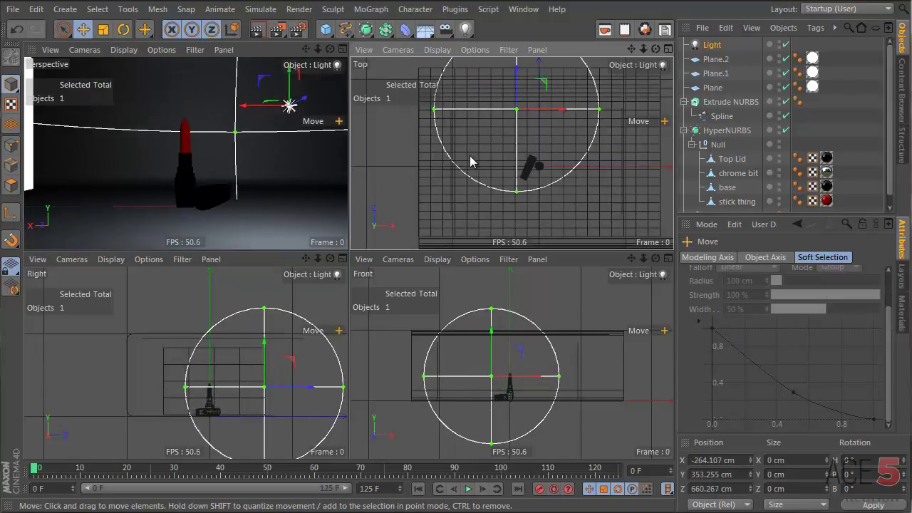
drag(472, 161, 461, 157)
Copy the light as Light.1 at X 693, Y 353, Z −314 cm and render both lights
ctrl+drag(463, 124, 566, 219)
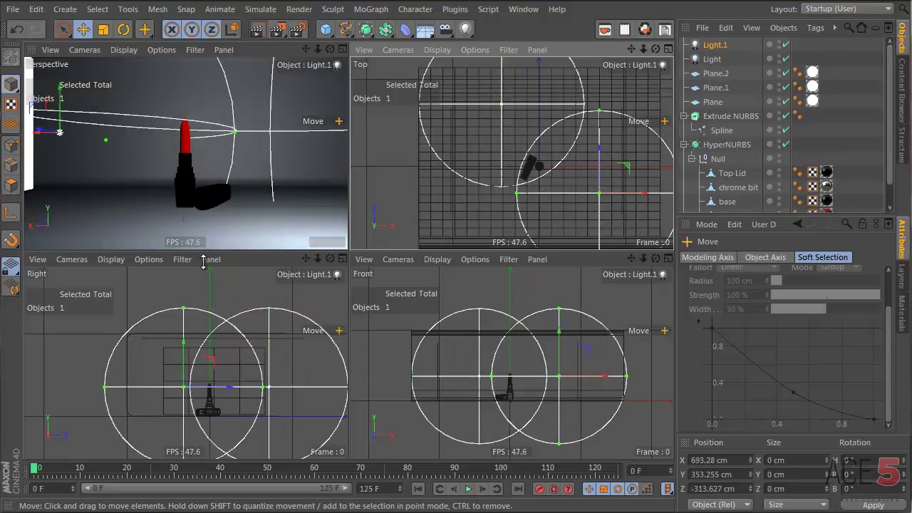
click(256, 32)
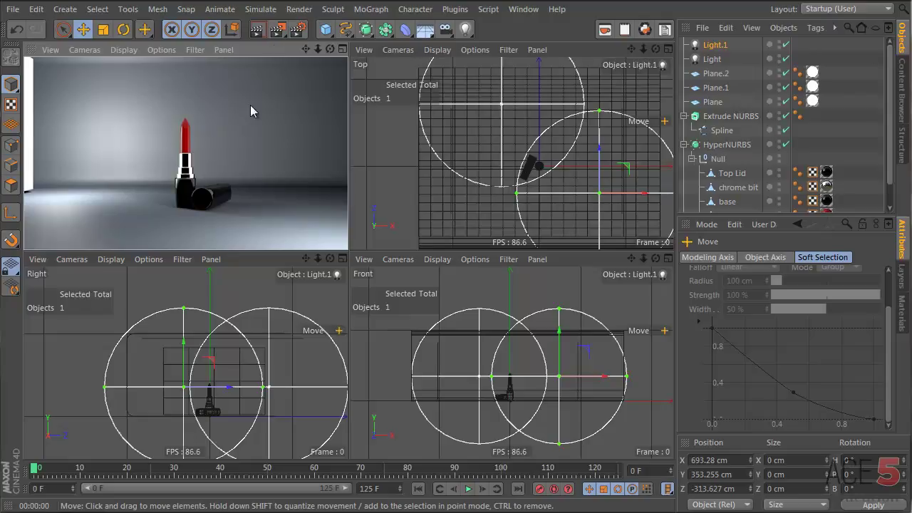
scroll(203, 171, up, 5)
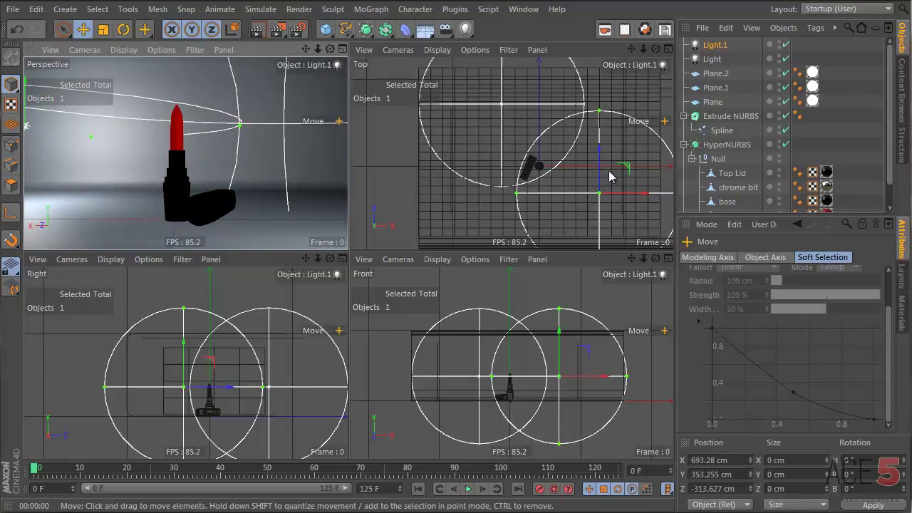
scroll(542, 182, down, 6)
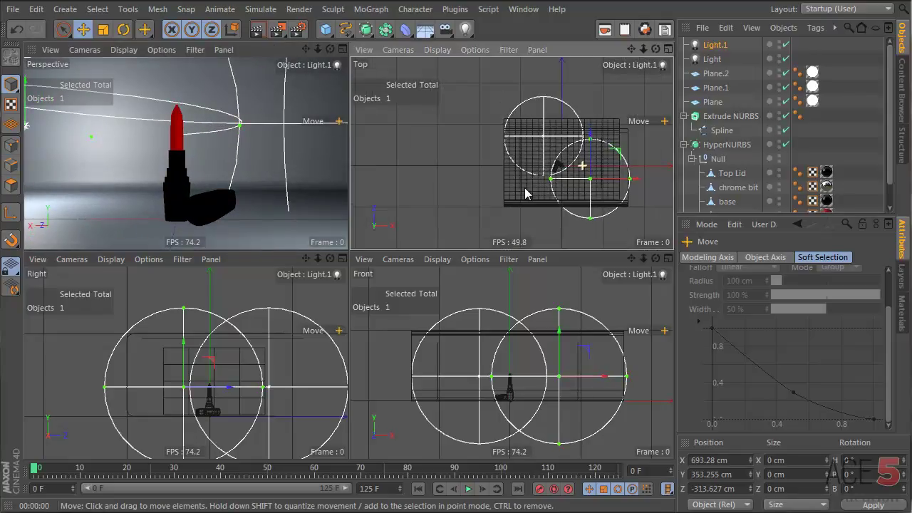
Add a camera framing the lipstick and look through it in the perspective view
click(445, 29)
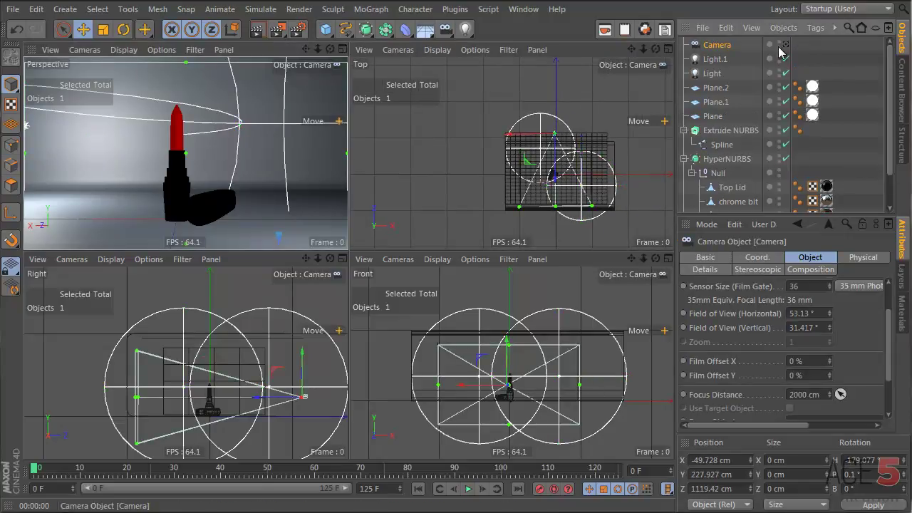
click(784, 45)
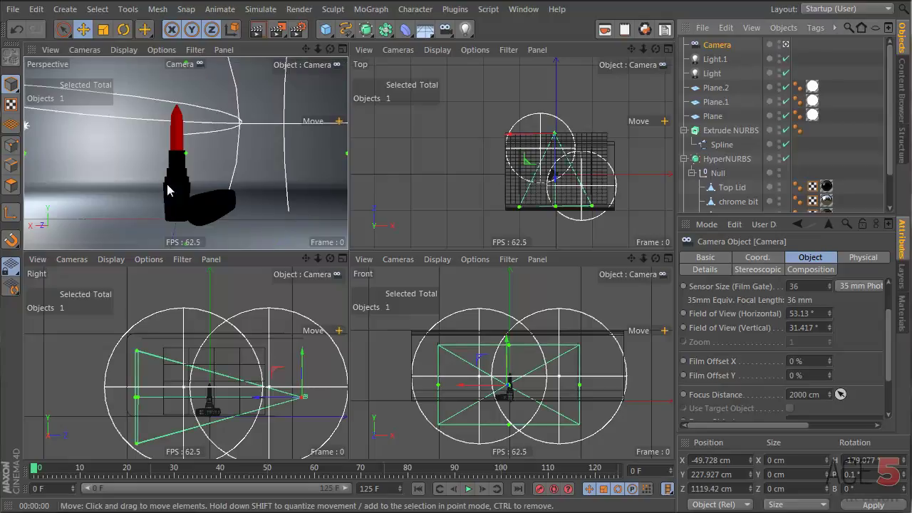
middle_click(180, 137)
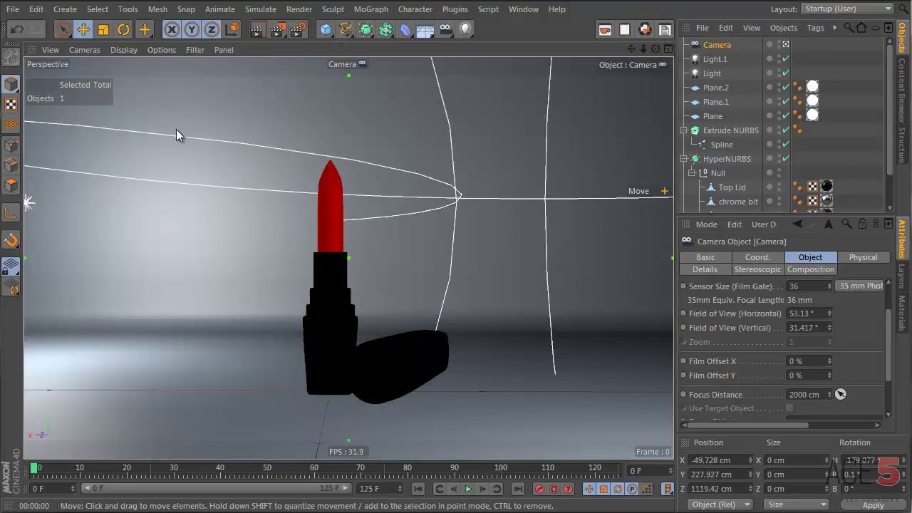
middle_click(280, 204)
Preview with an interactive render region sized over the lipstick, and move the Plane to Z 131.33 cm
drag(278, 30, 312, 84)
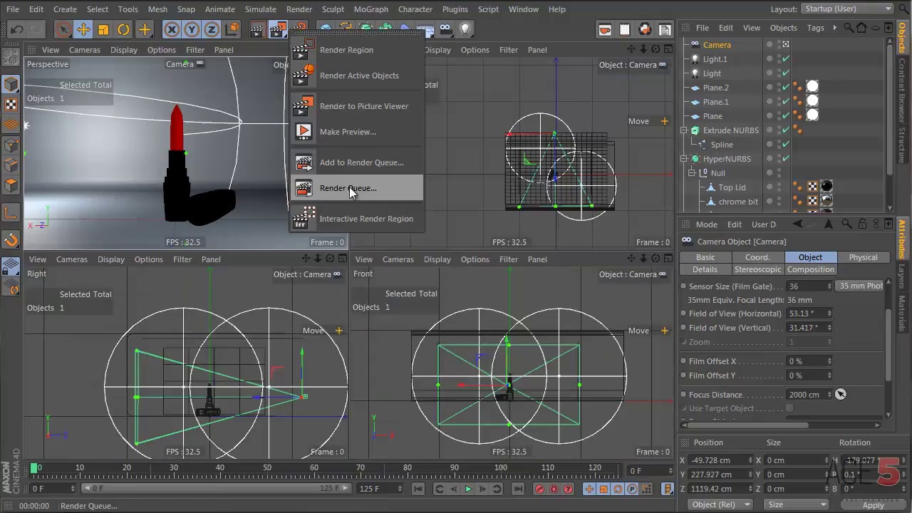
click(370, 223)
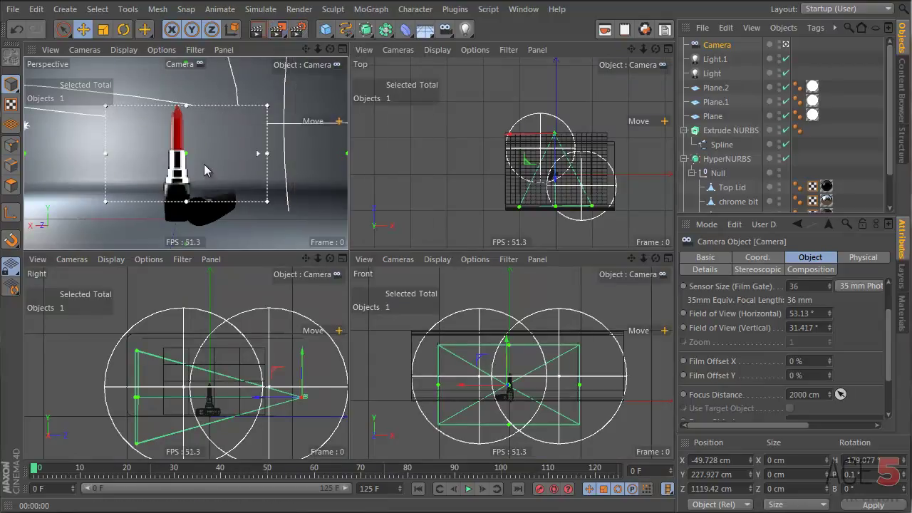
key(ctrl+r)
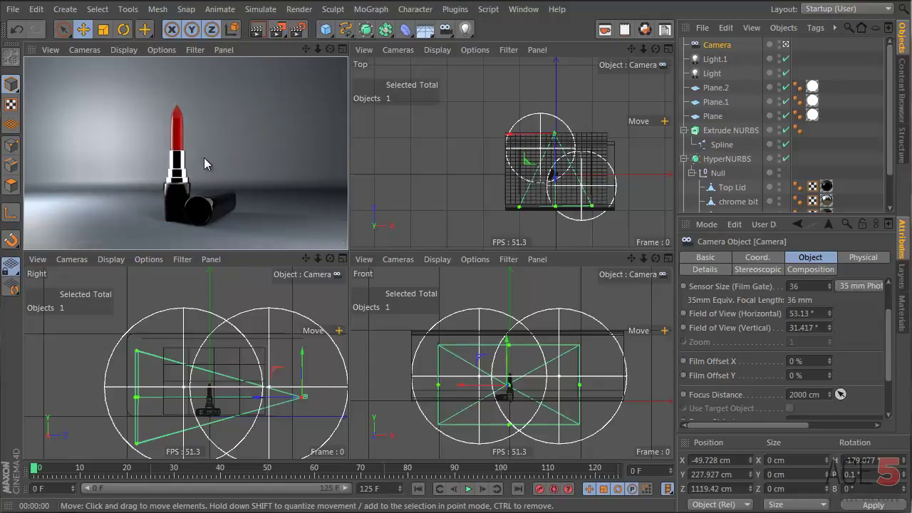
click(204, 158)
drag(268, 202, 318, 244)
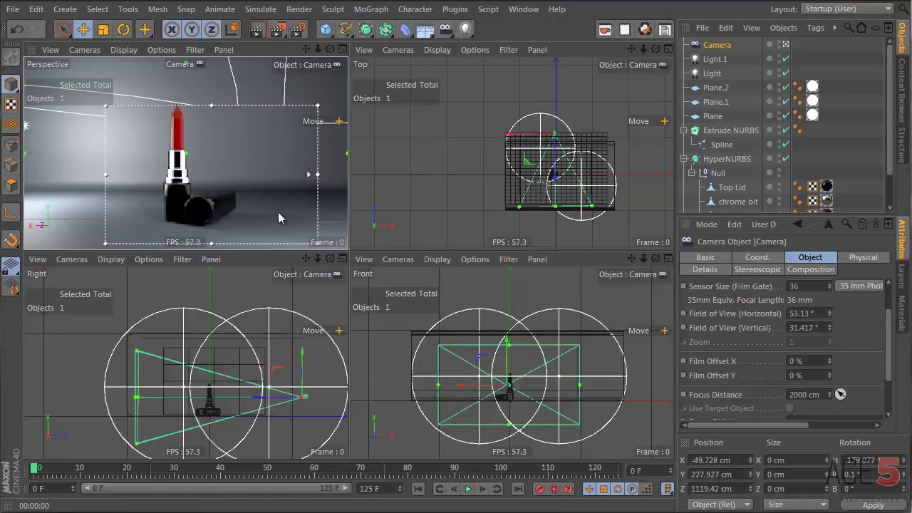
drag(318, 190, 281, 167)
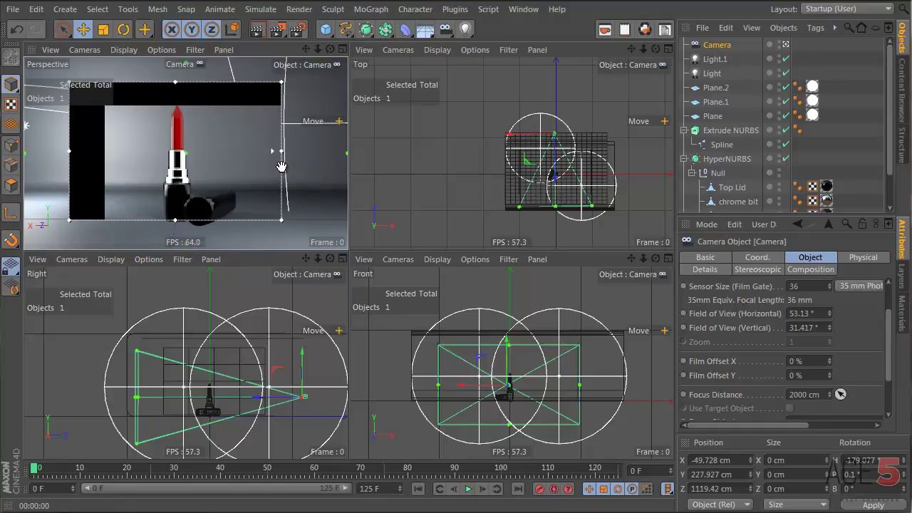
drag(285, 213, 320, 243)
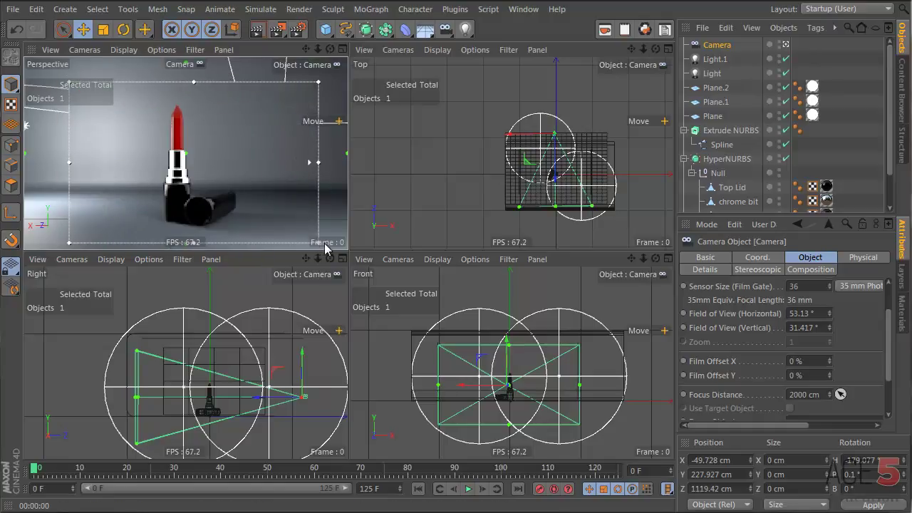
click(713, 116)
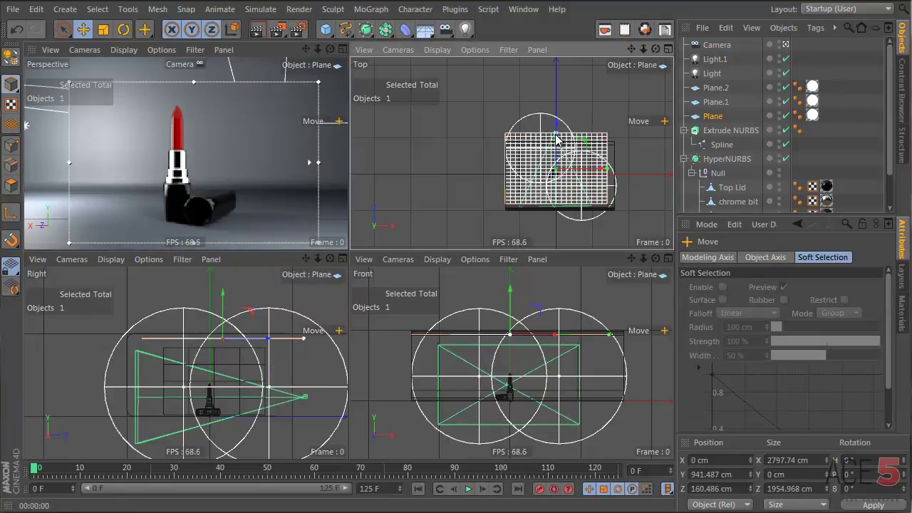
mouse_move(556, 126)
mouse_down()
mouse_move(557, 105)
mouse_move(558, 127)
mouse_up()
Create a new yellowish luminance material and apply it to Plane.2
click(716, 87)
click(902, 313)
key(ctrl+c)
key(ctrl+v)
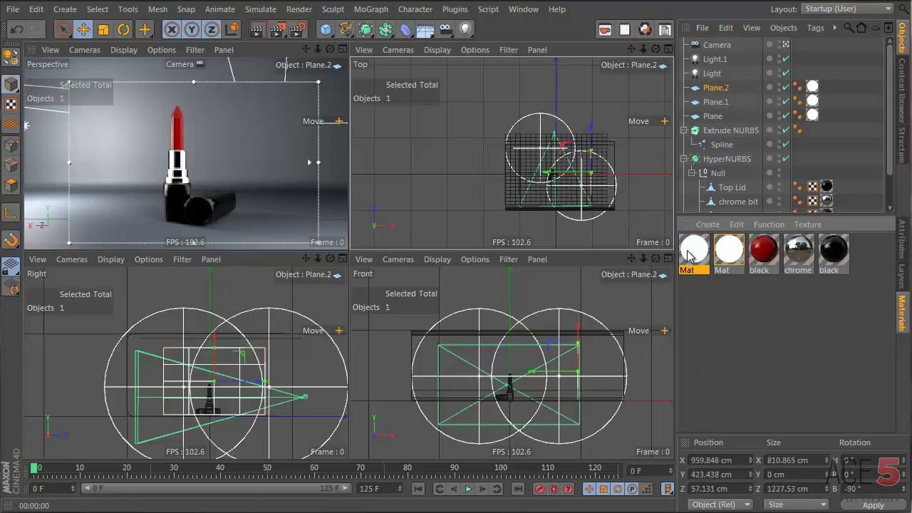
double_click(696, 256)
click(361, 87)
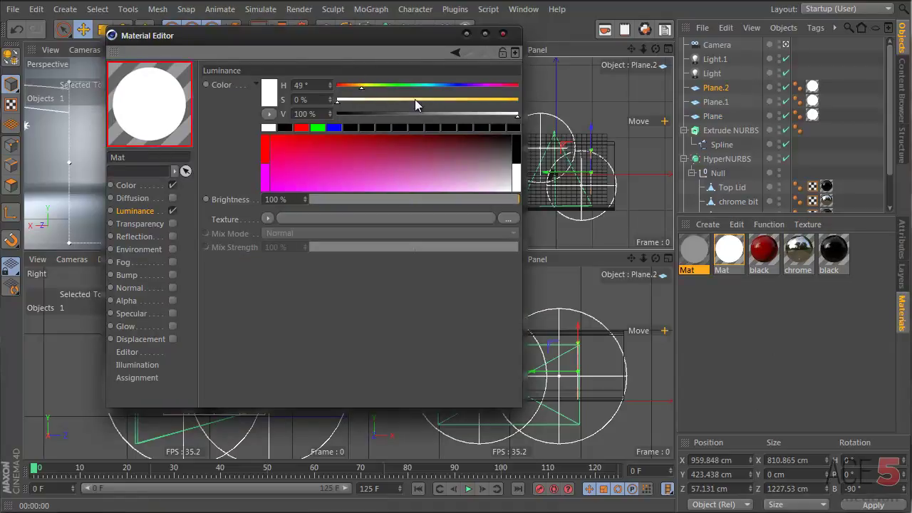
click(474, 100)
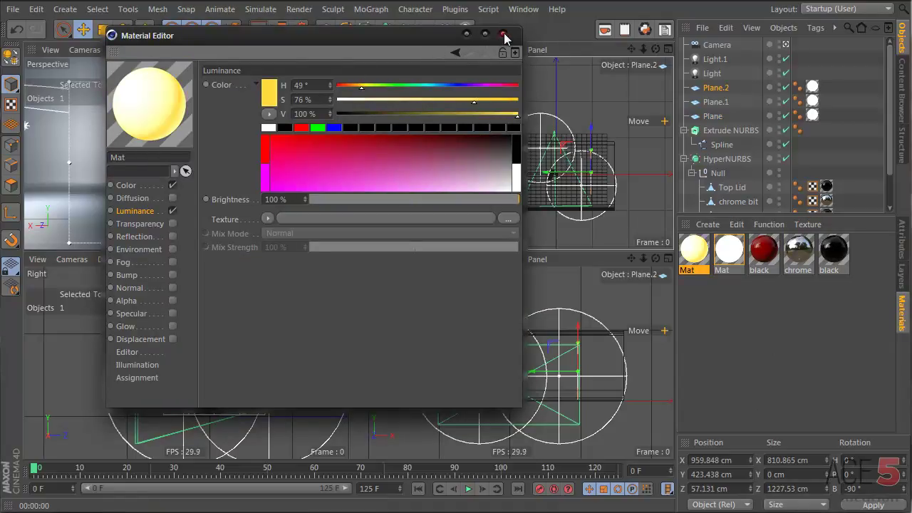
click(504, 35)
drag(695, 250, 737, 88)
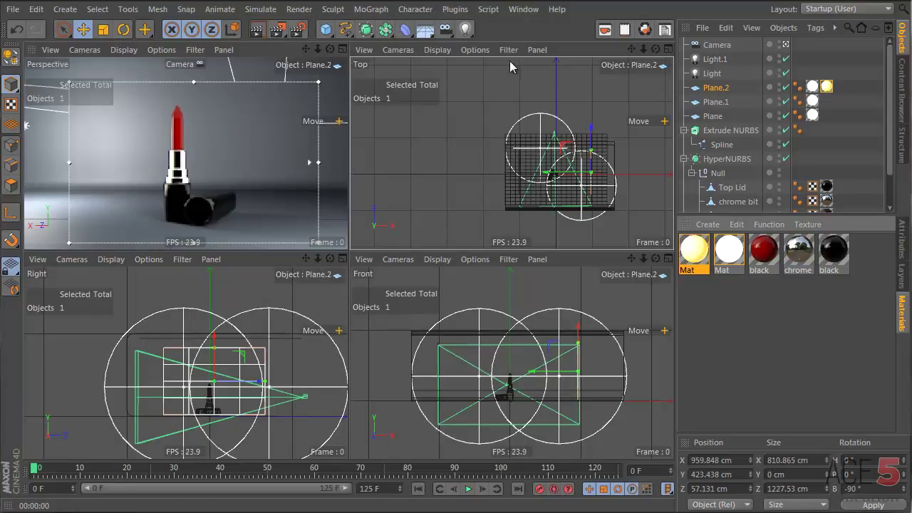
Turn off the material's Color channel and tint its Luminance to H 32°, S 34%
click(827, 86)
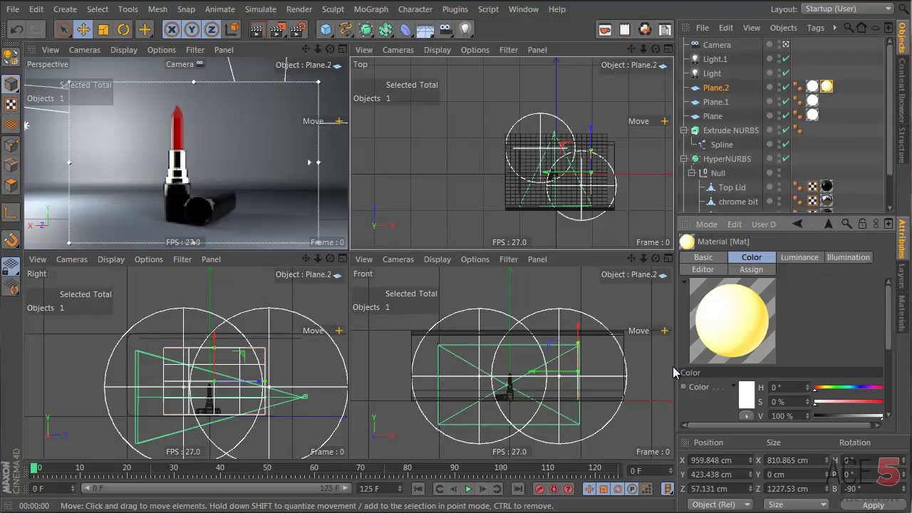
click(704, 258)
scroll(810, 305, down, 3)
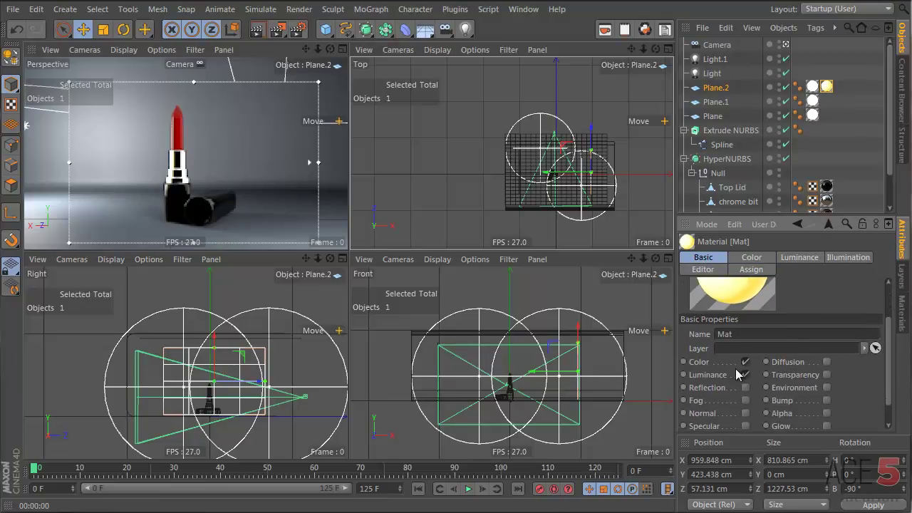
click(746, 363)
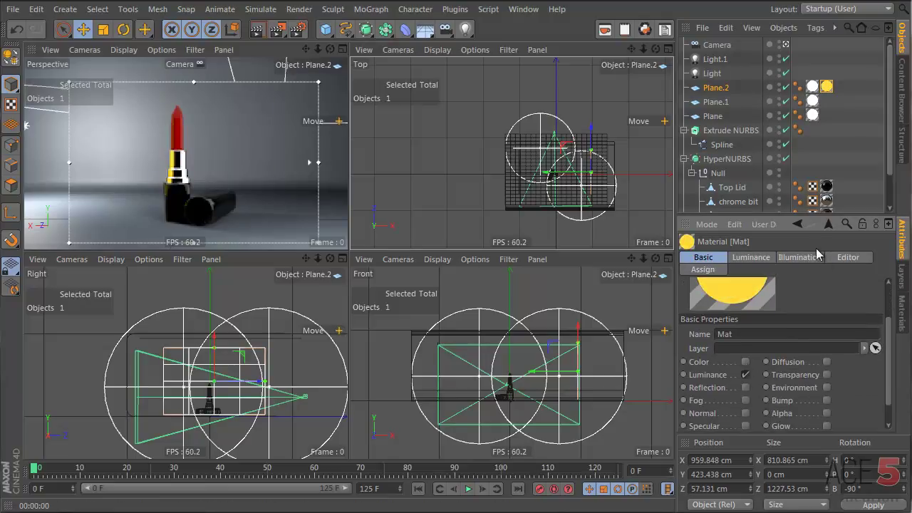
click(753, 258)
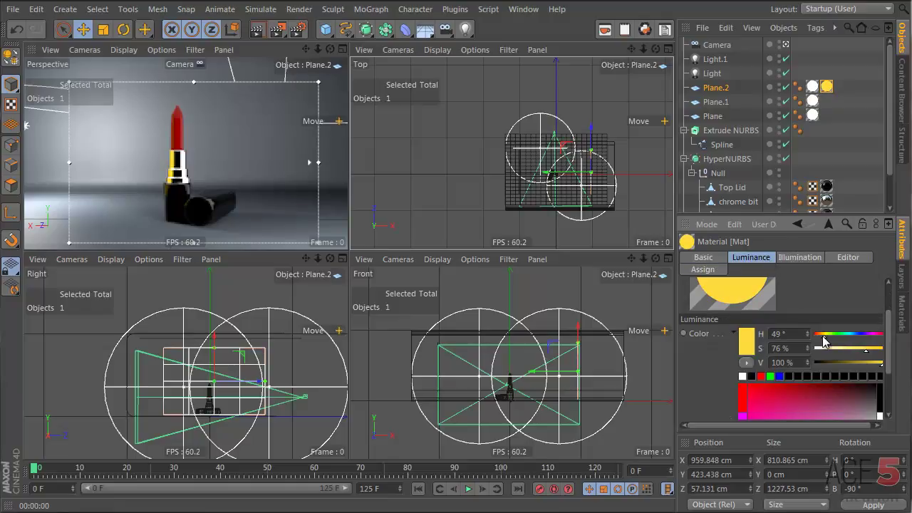
drag(824, 336, 820, 336)
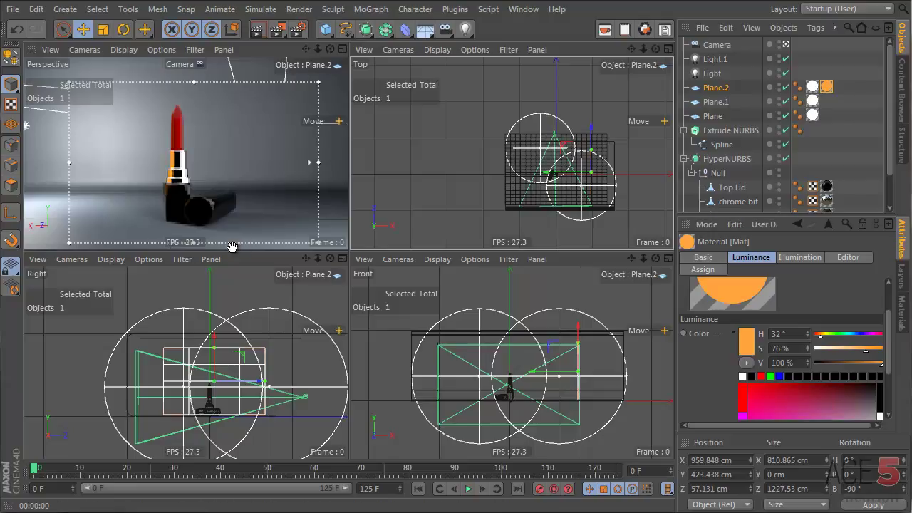
drag(866, 350, 839, 350)
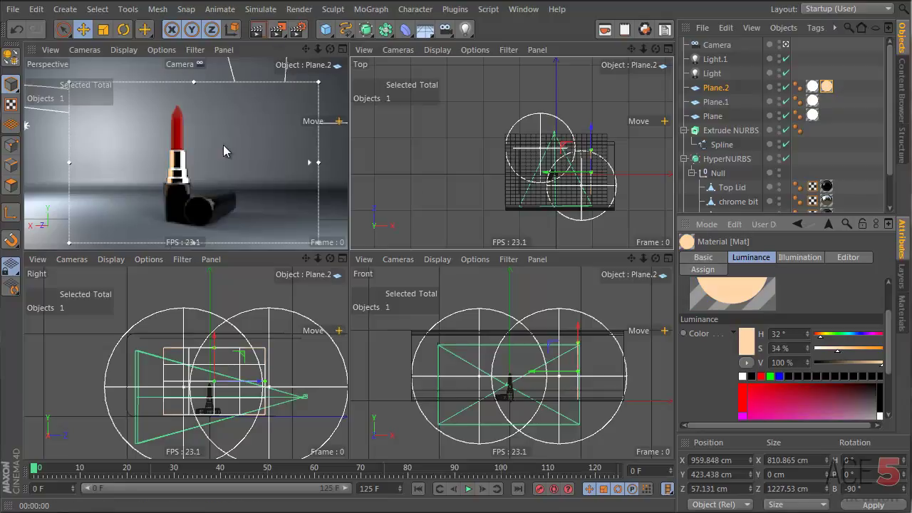
mouse_move(212, 181)
alt+mouse_down()
mouse_move(189, 189)
mouse_move(153, 175)
mouse_move(165, 206)
alt+mouse_up()
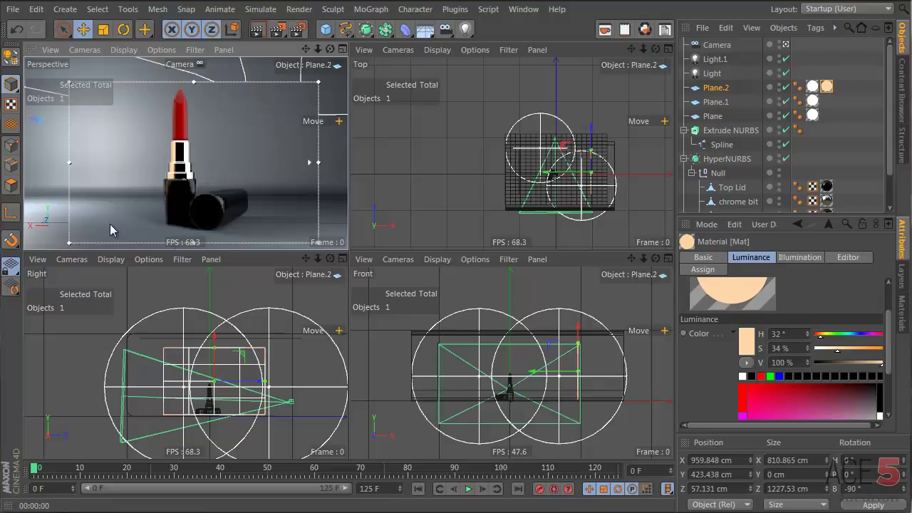
Rotate Plane.2 to angle toward the lipstick and reposition it beside it
scroll(550, 179, up, 5)
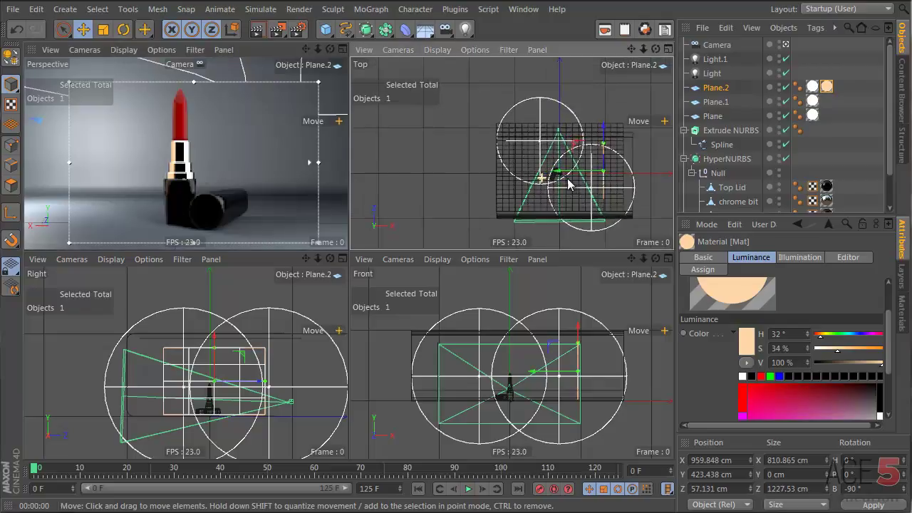
click(719, 91)
key(r)
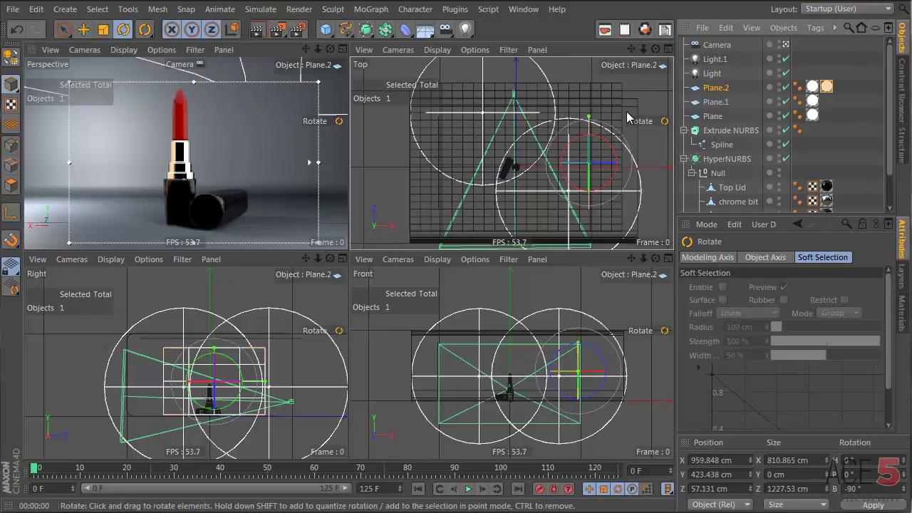
drag(627, 111, 626, 200)
key(e)
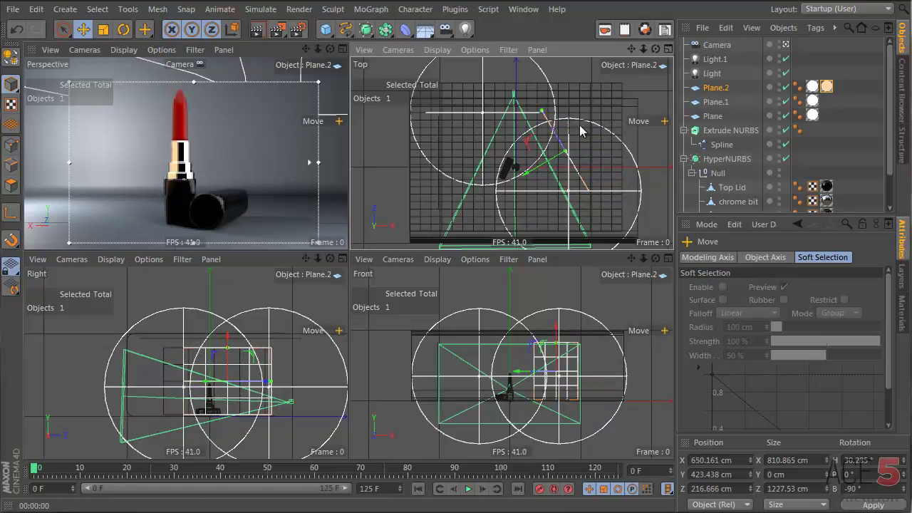
mouse_move(609, 163)
mouse_down()
mouse_move(612, 170)
mouse_move(606, 165)
mouse_up()
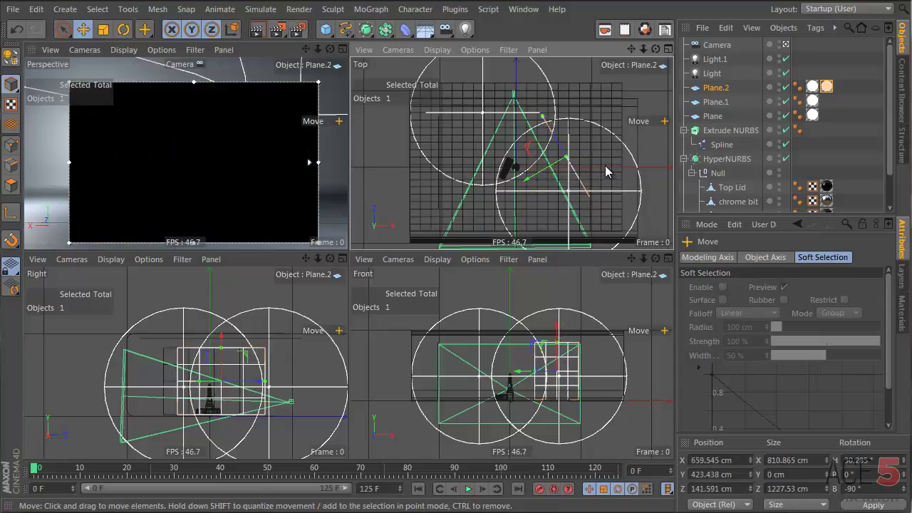
Angle Plane.1 about −27° at X −796 cm, then select all three planes
click(717, 104)
key(r)
drag(519, 92, 540, 128)
key(e)
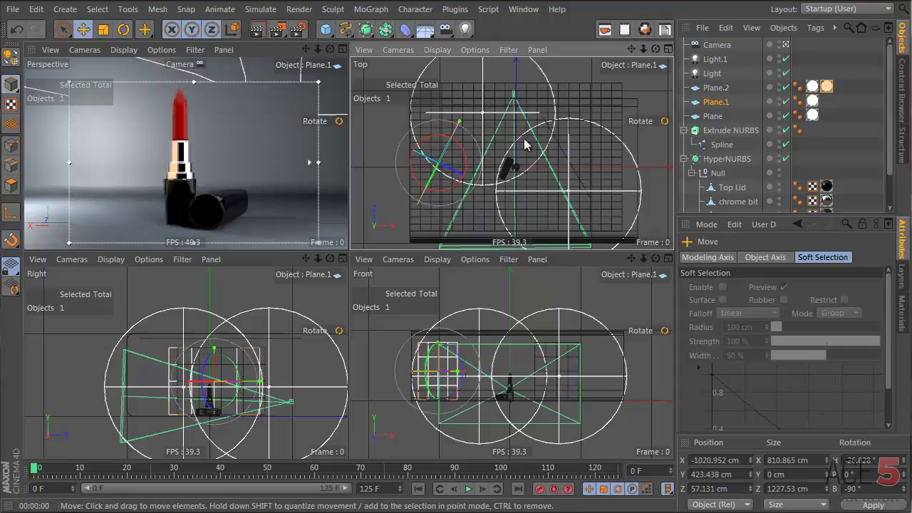
mouse_move(519, 164)
mouse_down()
mouse_move(546, 150)
mouse_move(521, 159)
mouse_up()
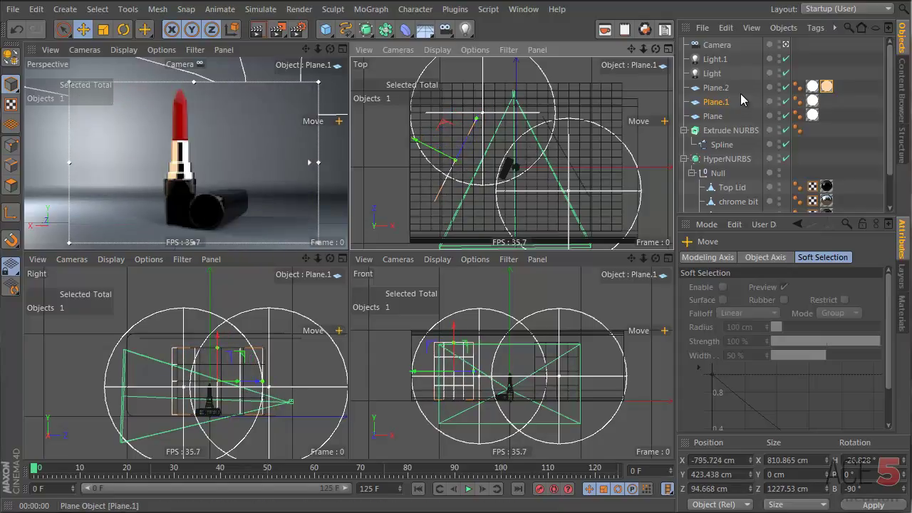
drag(748, 86, 718, 123)
Group the three planes under a Null with Alt+G and add a Compositing tag to it
key(alt+g)
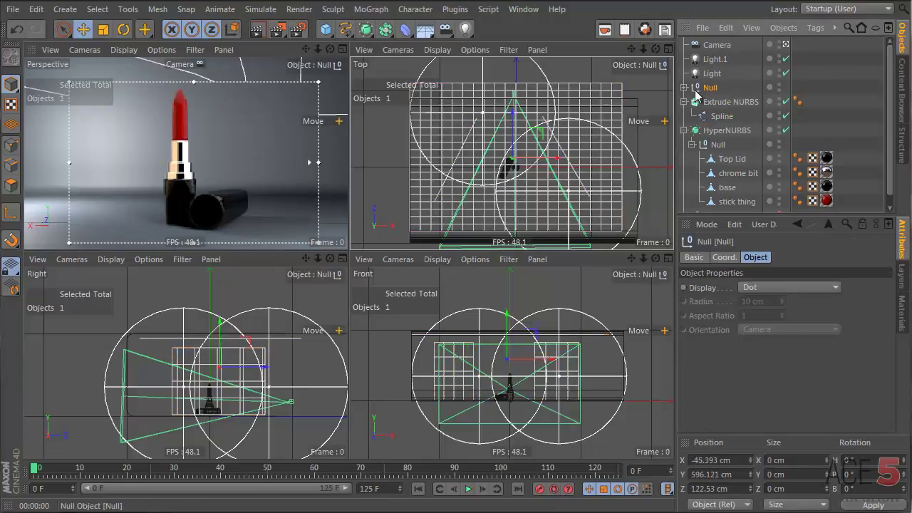
click(685, 86)
right_click(706, 88)
mouse_move(745, 96)
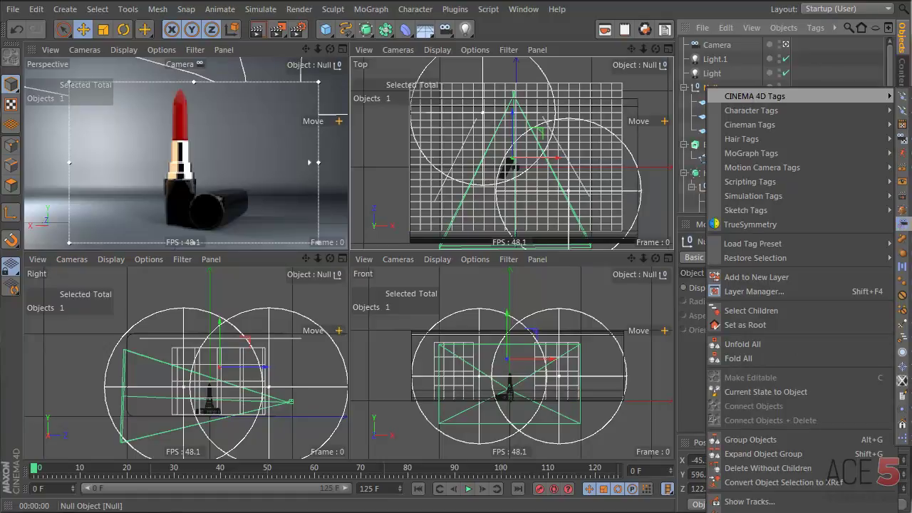
click(903, 167)
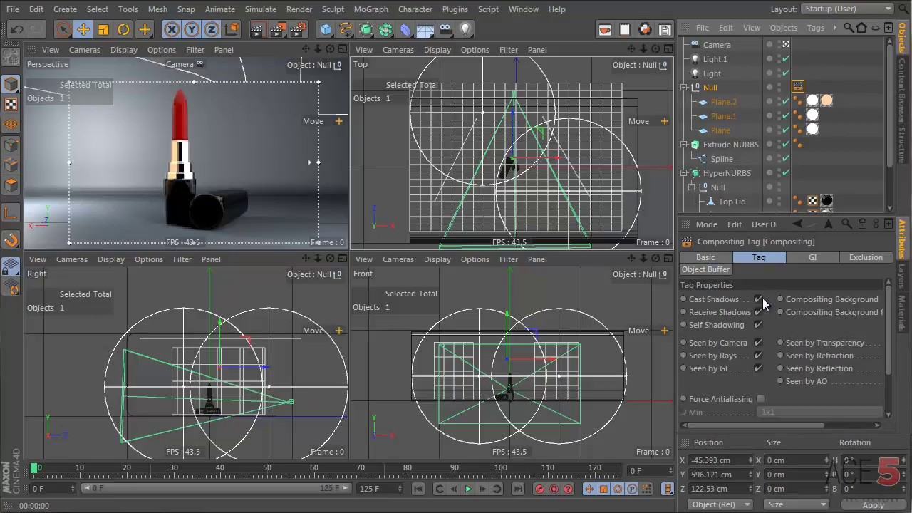
Shift Plane.1 and Plane.2 to new spots around the lipstick
click(720, 103)
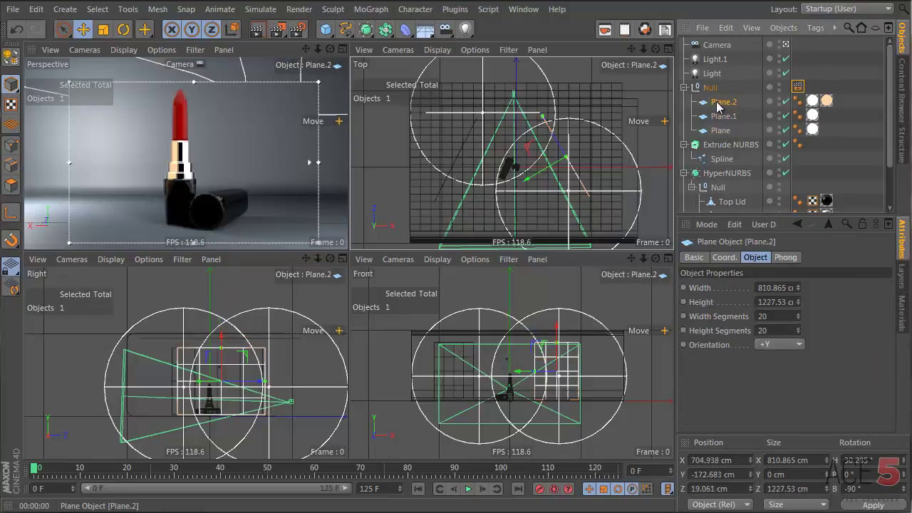
click(723, 117)
key(e)
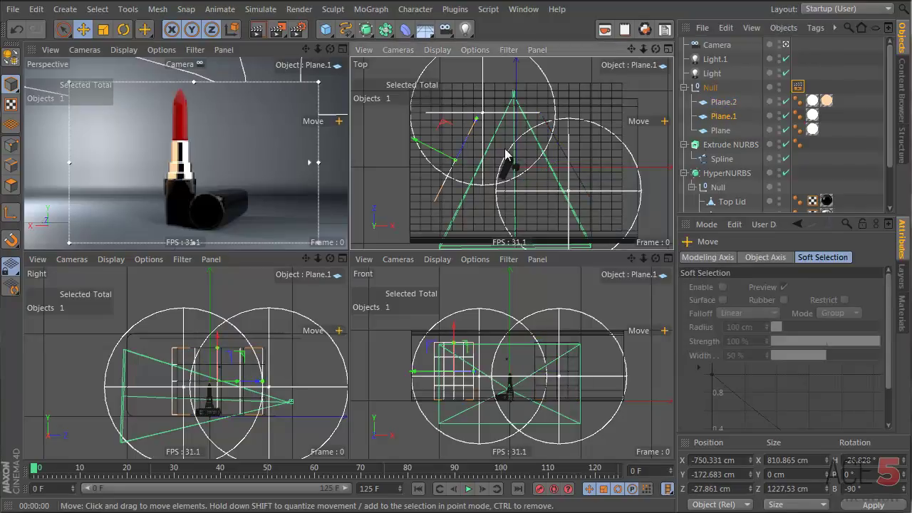
drag(513, 147, 520, 144)
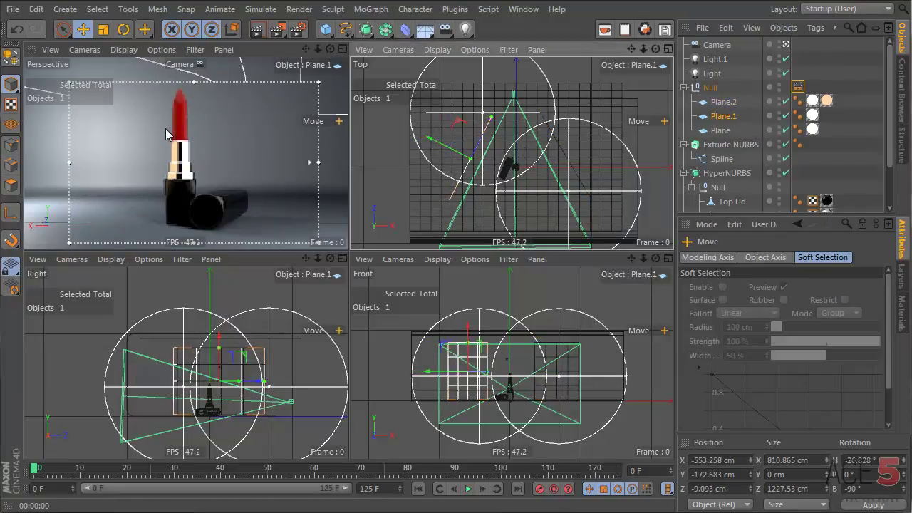
click(723, 102)
drag(576, 133, 601, 137)
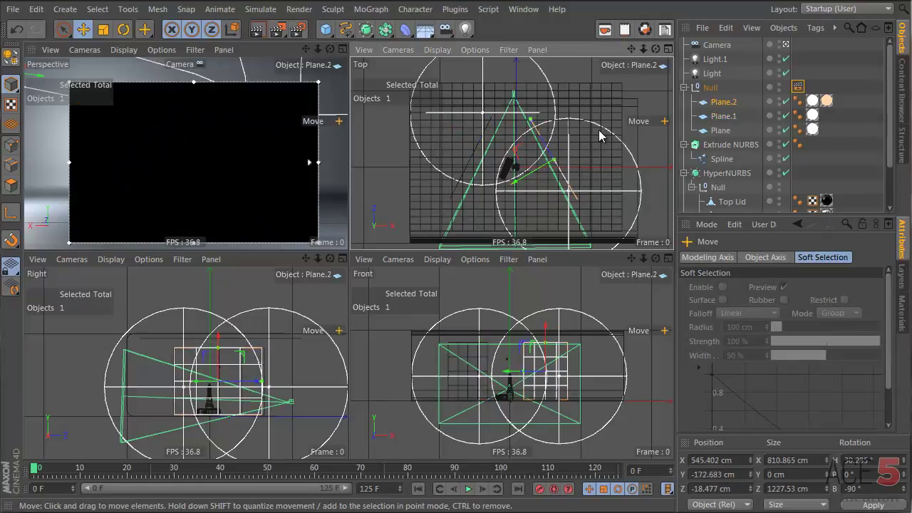
Lengthen Plane.1 to about 1717 cm and compare with the splash.png reference image
click(724, 116)
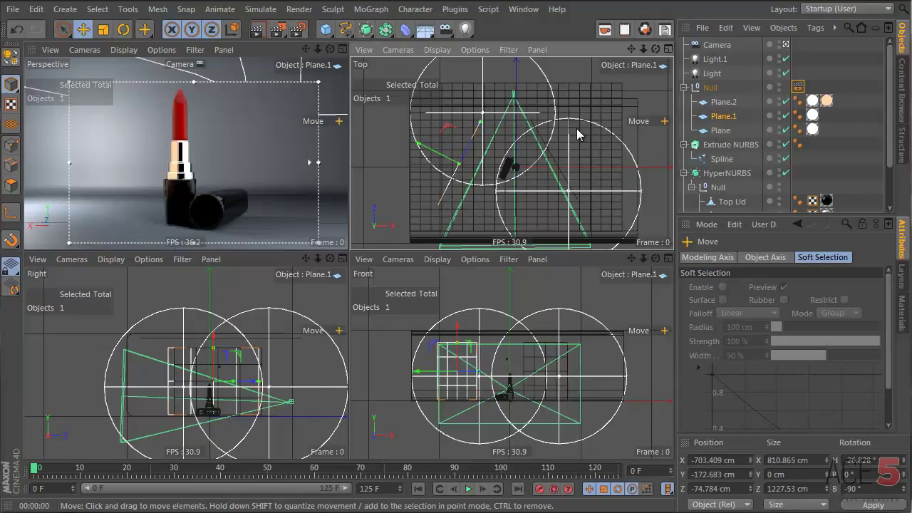
drag(577, 129, 590, 137)
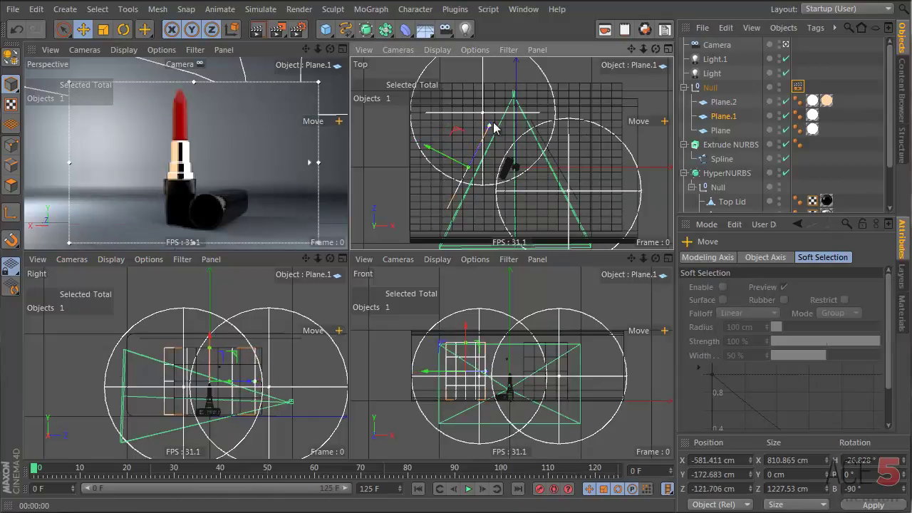
drag(497, 125, 505, 117)
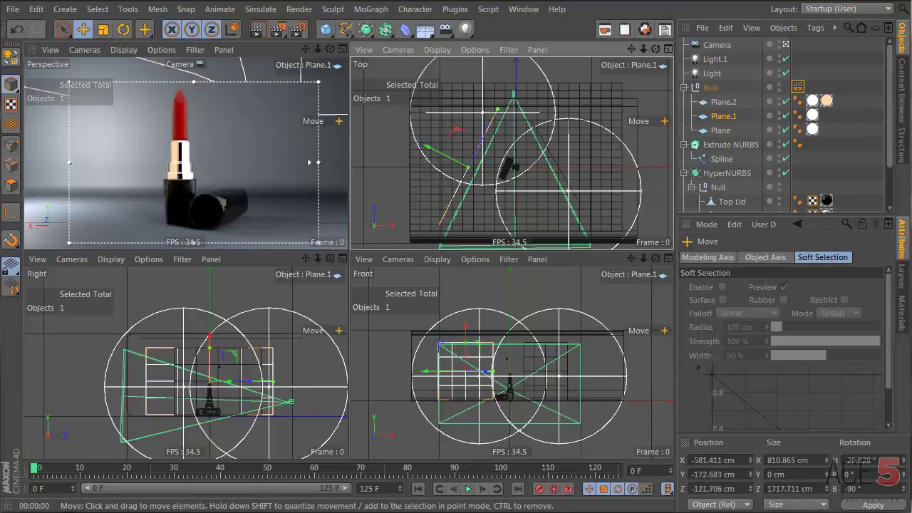
key(alt+Tab)
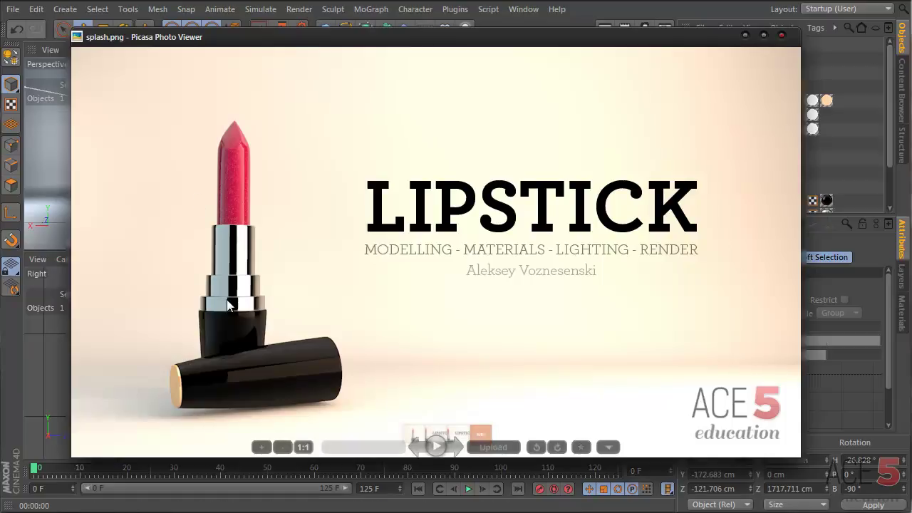
click(747, 2)
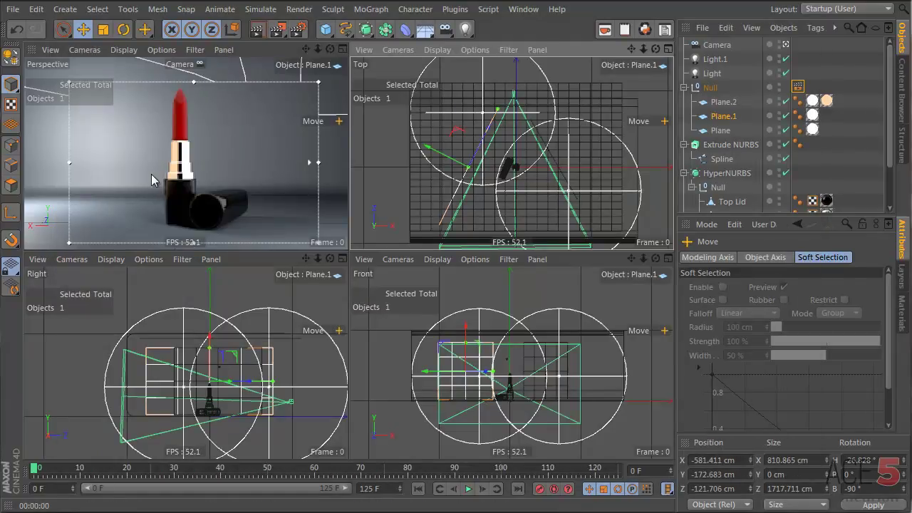
Shorten Plane.1 to about 1297 cm at X −380 cm and Plane.2 to 882.379 cm height
drag(510, 96, 489, 127)
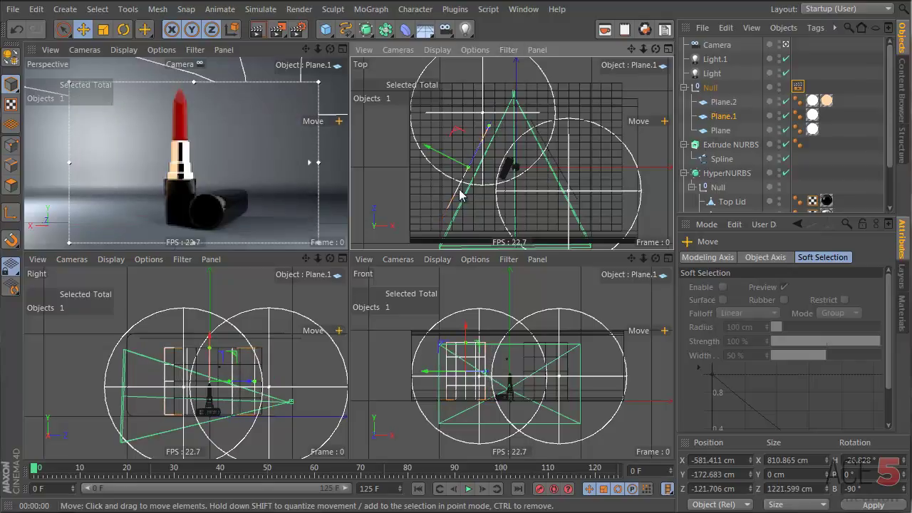
drag(470, 168, 499, 106)
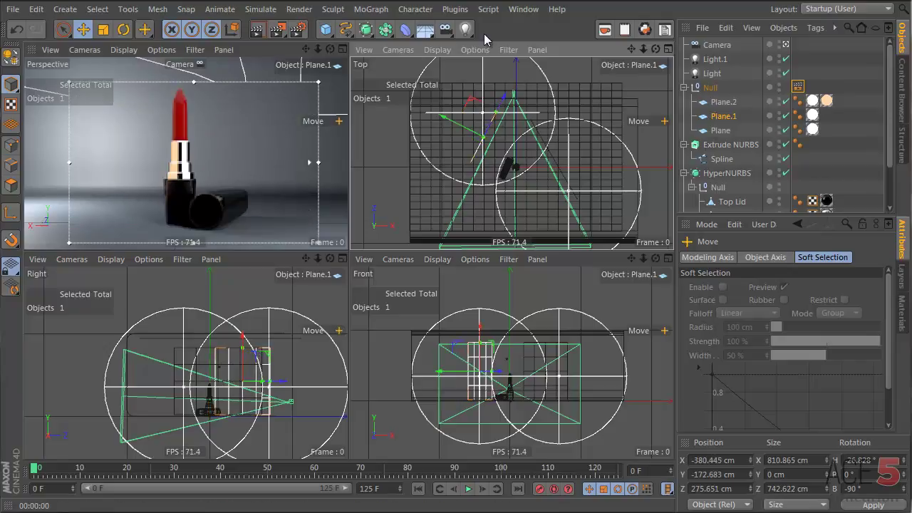
click(727, 106)
drag(535, 179, 530, 117)
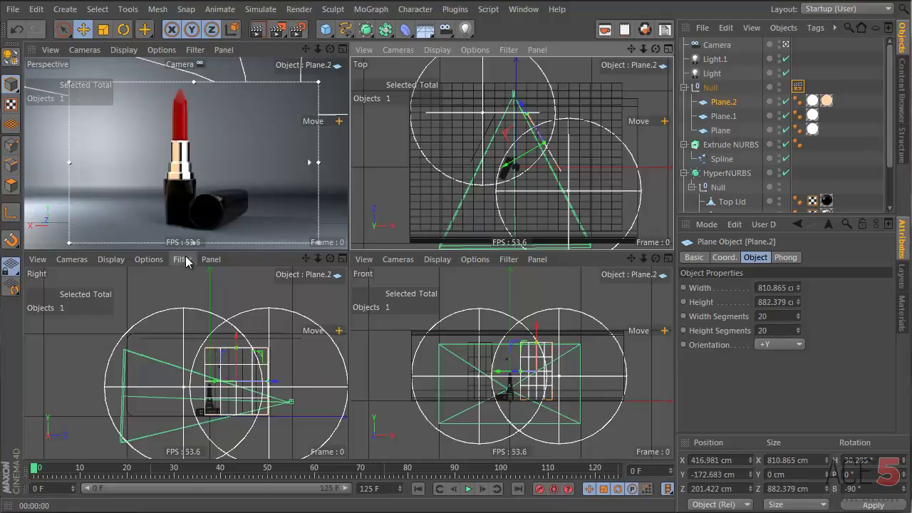
Select the black material in the Materials list and inspect its Reflection settings
click(906, 311)
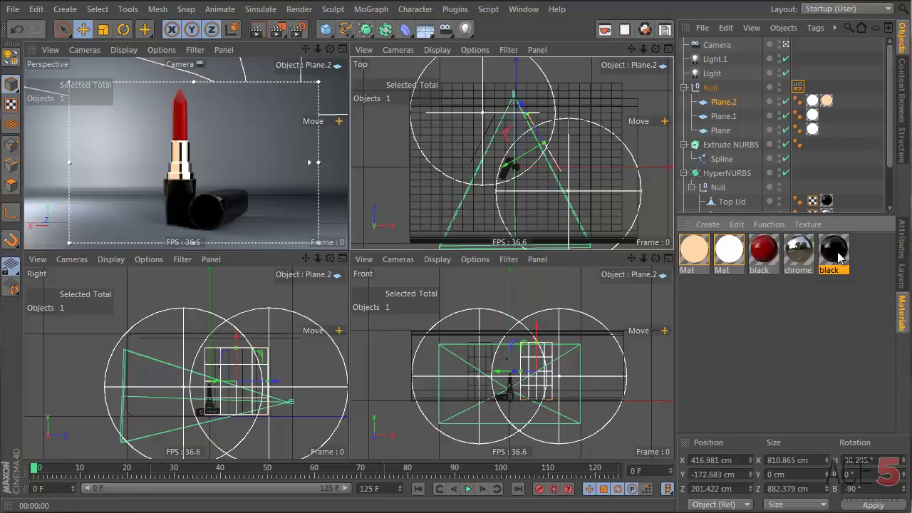
mouse_move(839, 256)
mouse_down()
mouse_move(303, 146)
mouse_move(314, 107)
mouse_move(308, 217)
mouse_move(313, 145)
mouse_up()
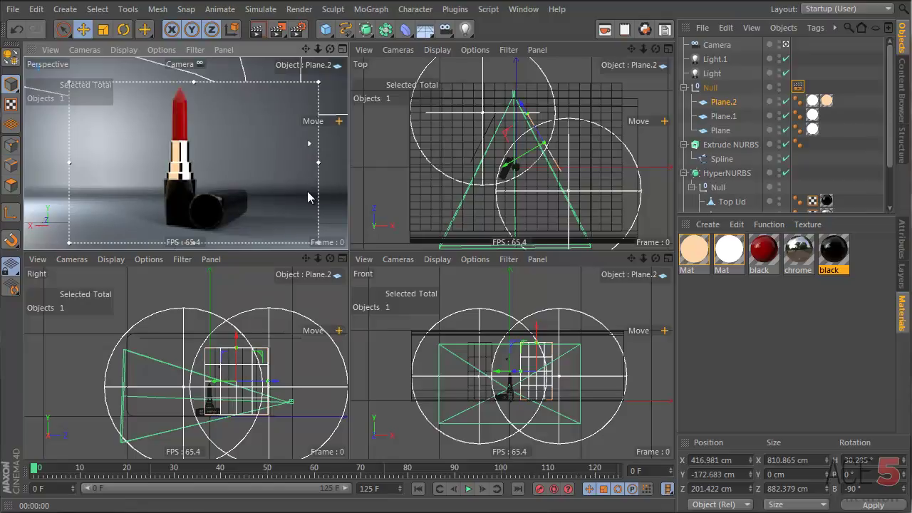
drag(308, 198, 308, 198)
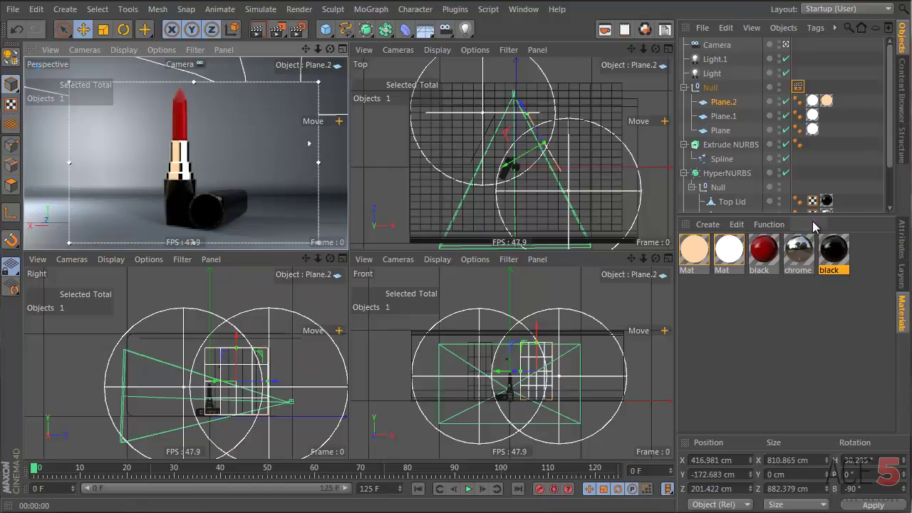
click(902, 244)
scroll(820, 352, down, 2)
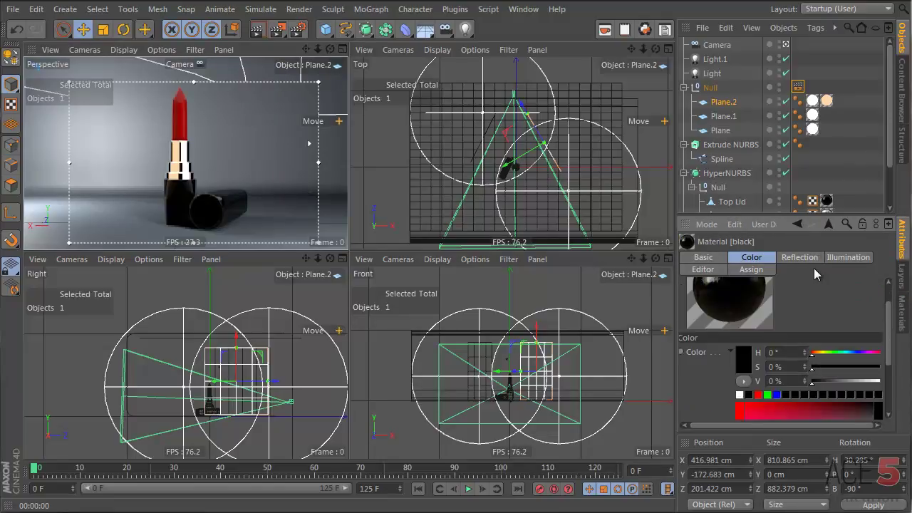
click(810, 259)
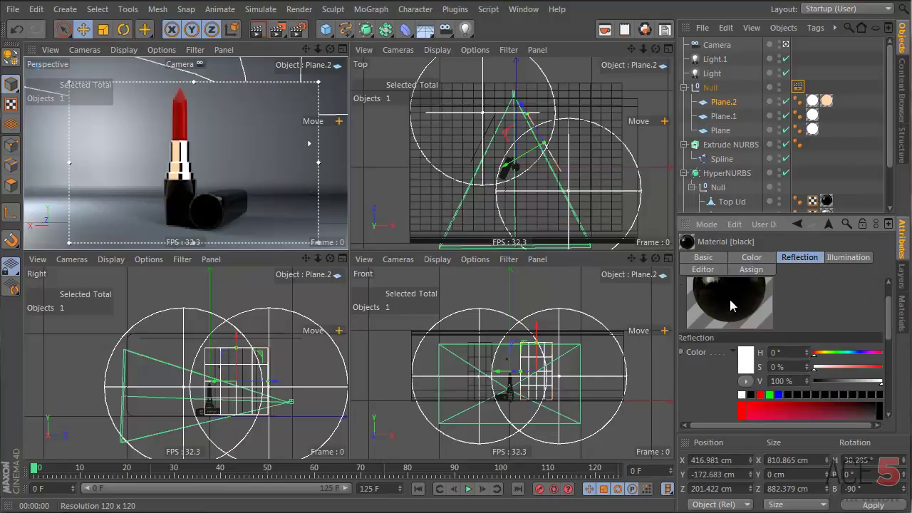
click(904, 318)
Set the black material's reflection to 2% brightness and 54% mix strength, render, and close the editor
double_click(831, 260)
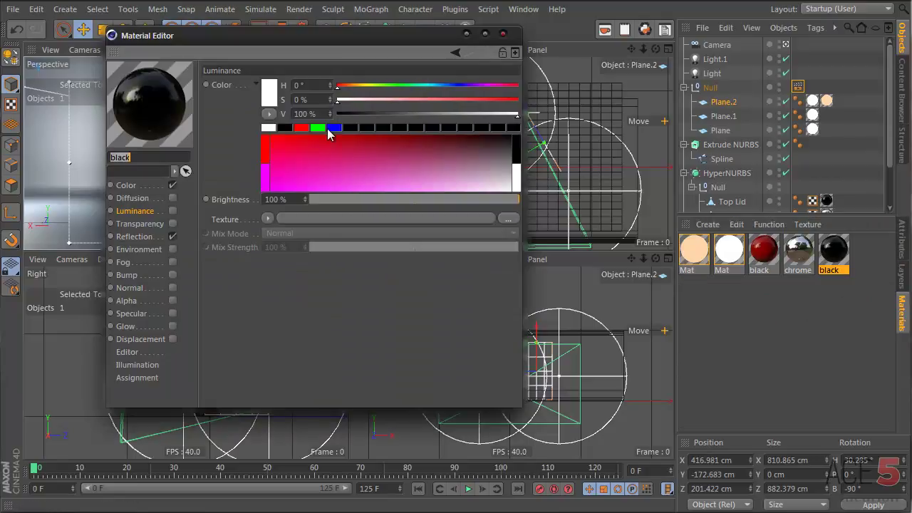
drag(228, 41, 532, 62)
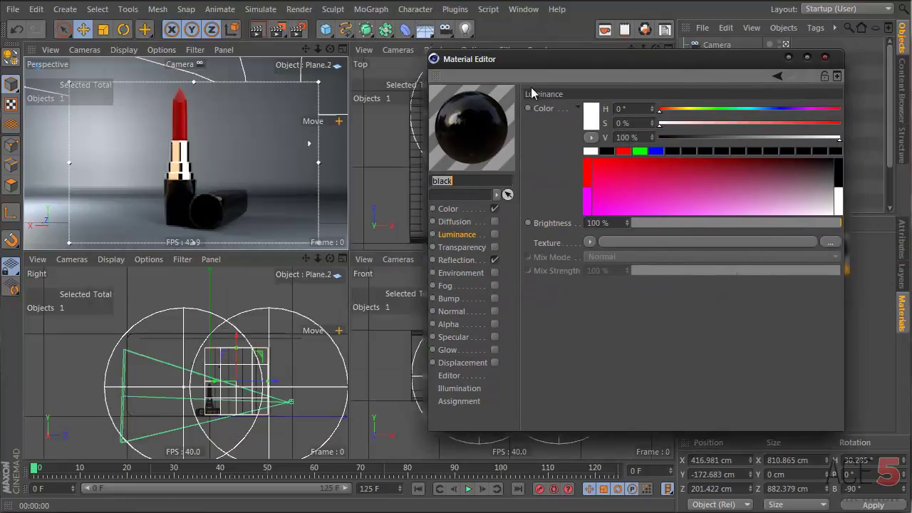
click(476, 258)
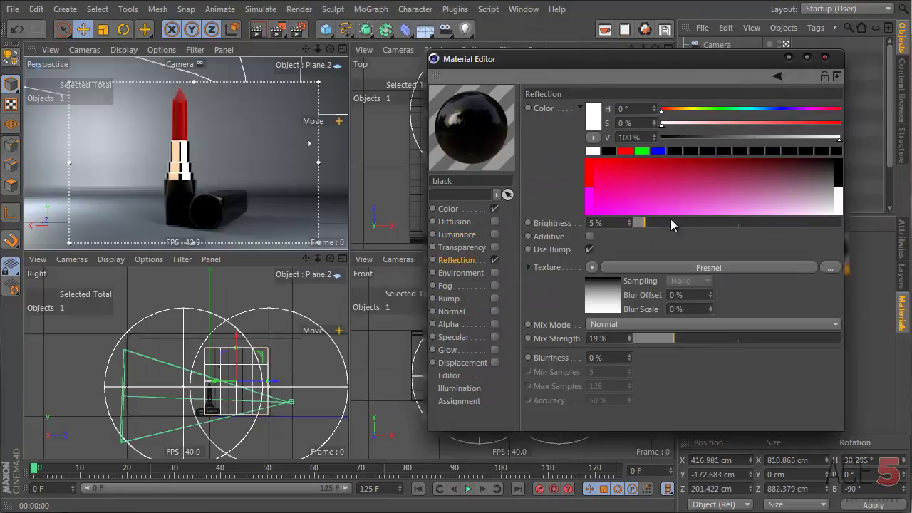
drag(645, 223, 662, 220)
drag(737, 225, 639, 229)
drag(693, 341, 748, 336)
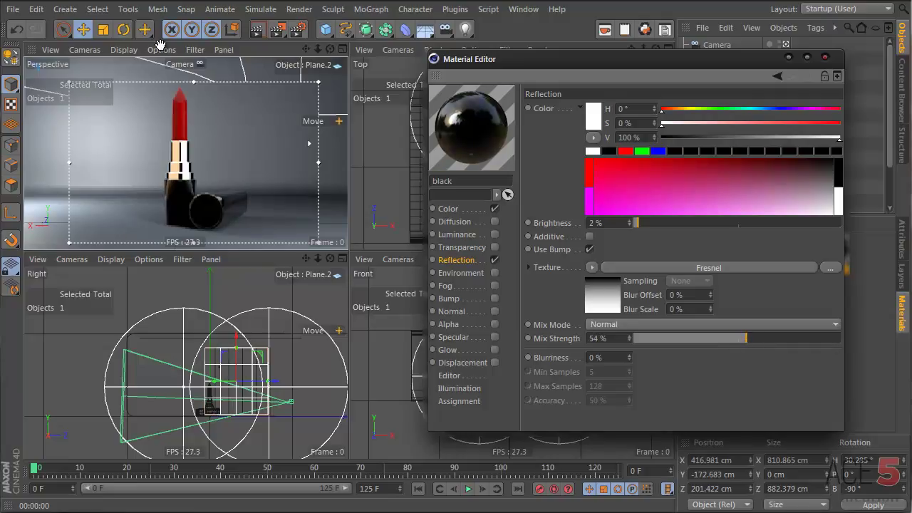
click(258, 31)
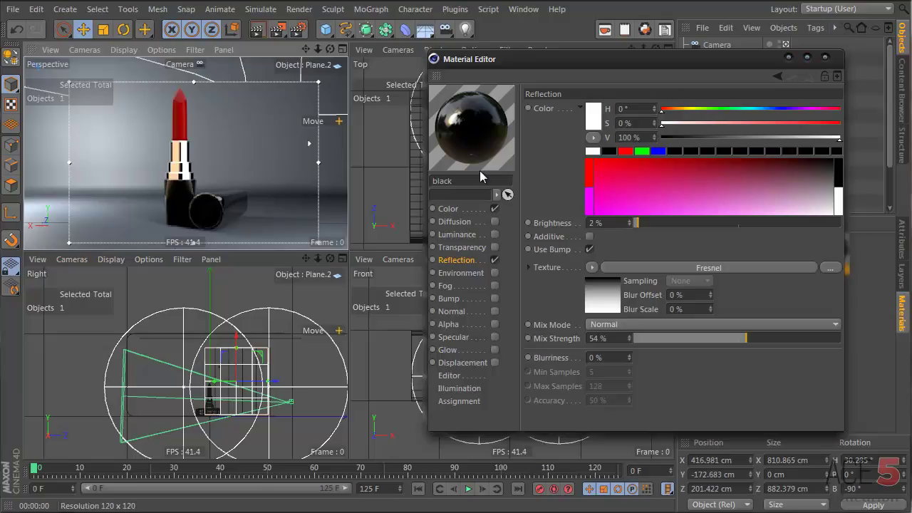
click(825, 57)
click(712, 73)
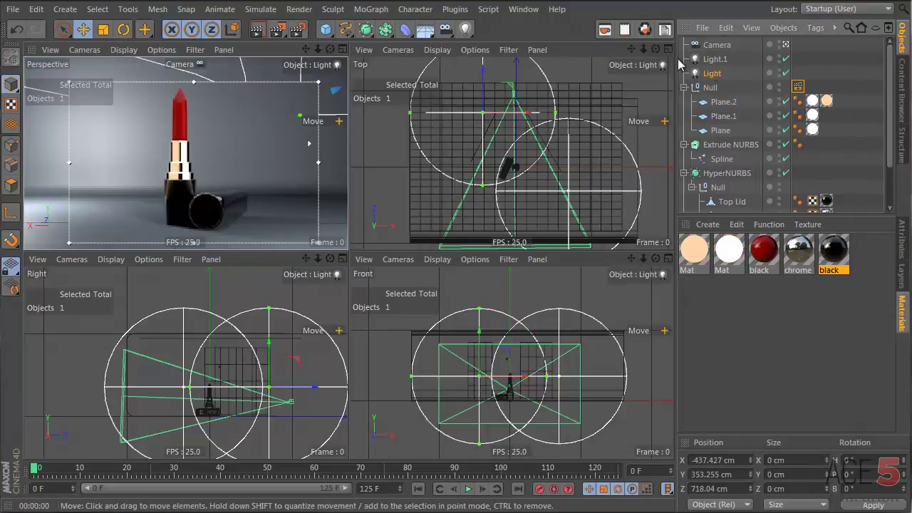
Scale up the falloff radius of Light.1 and Light
click(715, 59)
key(t)
drag(439, 158, 502, 156)
click(738, 74)
drag(417, 147, 618, 106)
Copy Light as Light.2 near X 923 cm and push the Extrude NURBS backdrop to Z 422 cm
key(e)
ctrl+drag(544, 132, 645, 163)
drag(286, 373, 281, 393)
key(t)
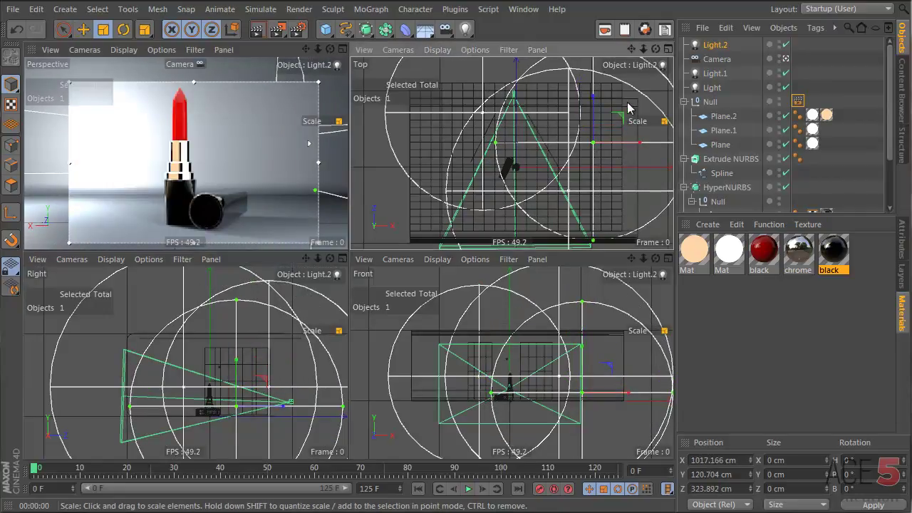
key(e)
drag(626, 177, 618, 188)
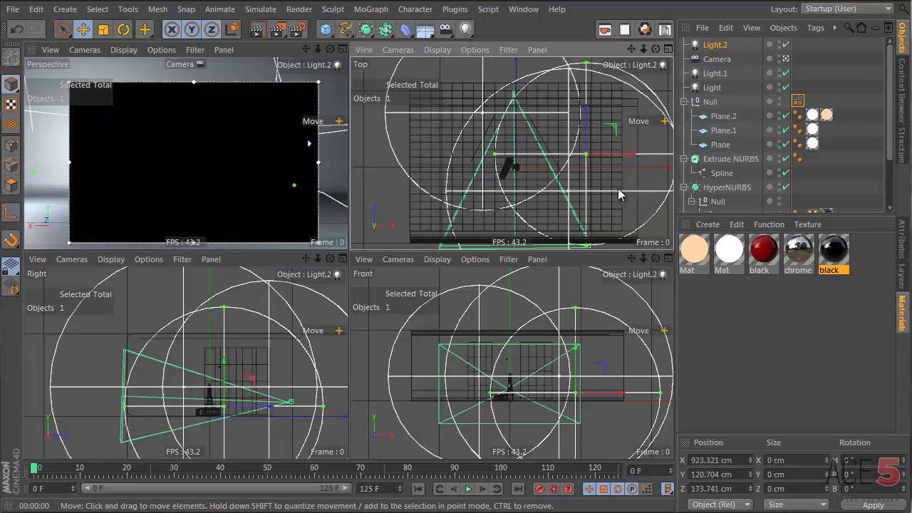
click(730, 159)
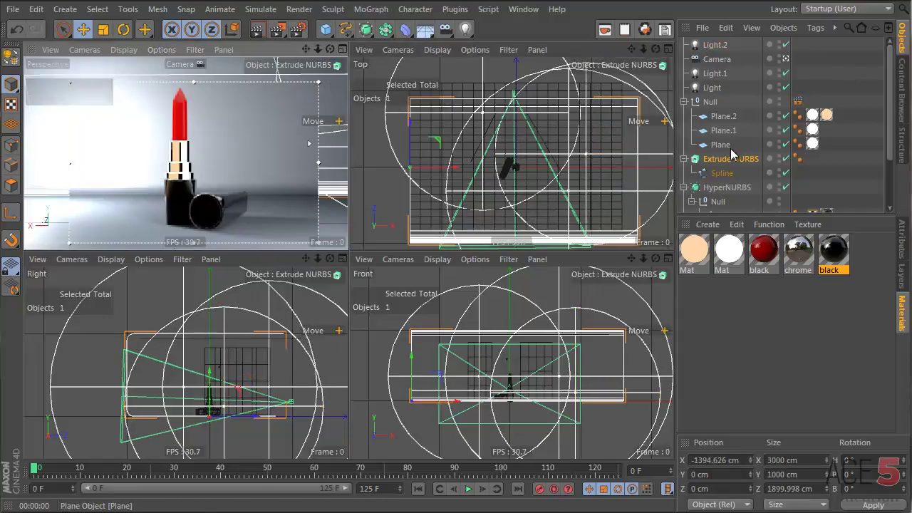
drag(206, 411, 266, 422)
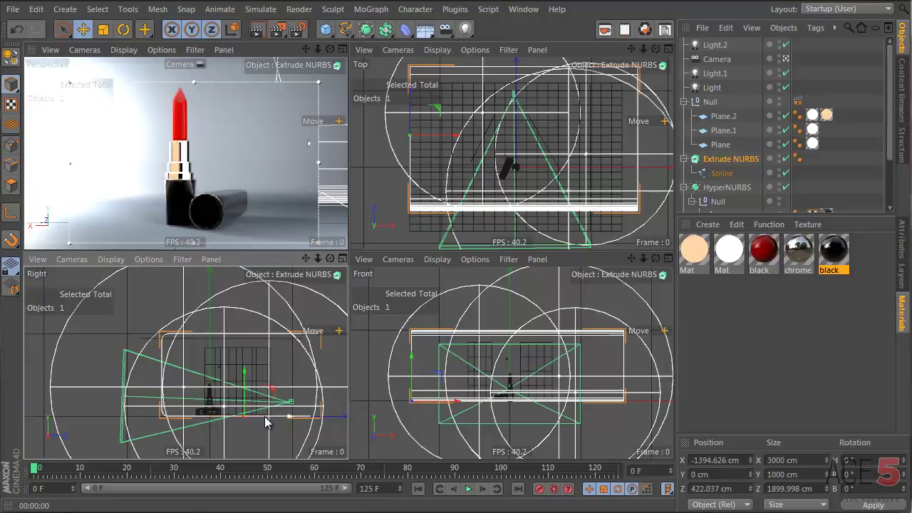
Move Light.1 back and down to Y 224 cm, Z 356 cm and shrink its falloff radius
click(712, 87)
click(713, 74)
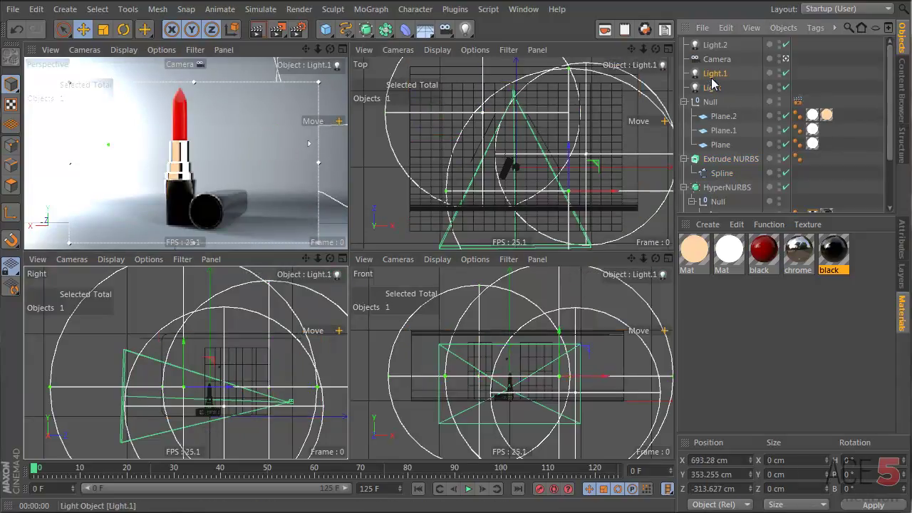
right_click(631, 127)
click(614, 114)
drag(603, 107, 611, 73)
key(t)
drag(586, 148, 493, 195)
key(e)
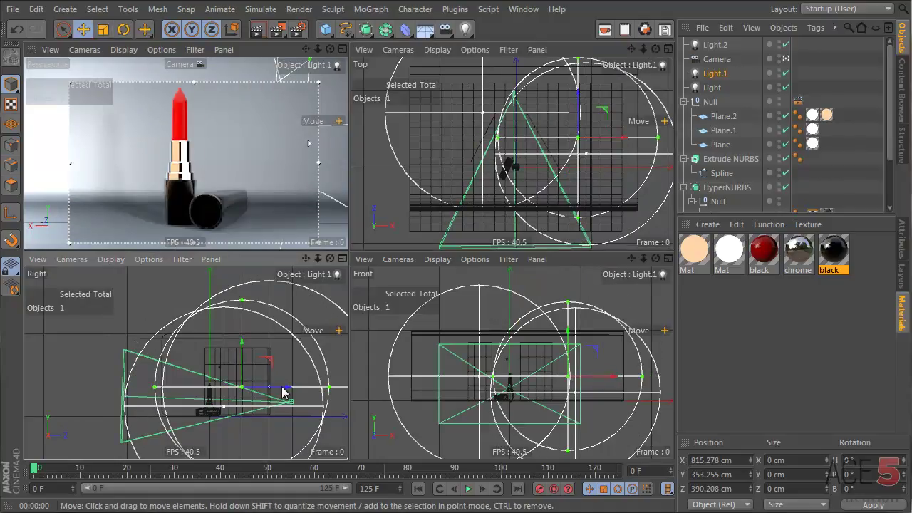
drag(242, 414, 250, 437)
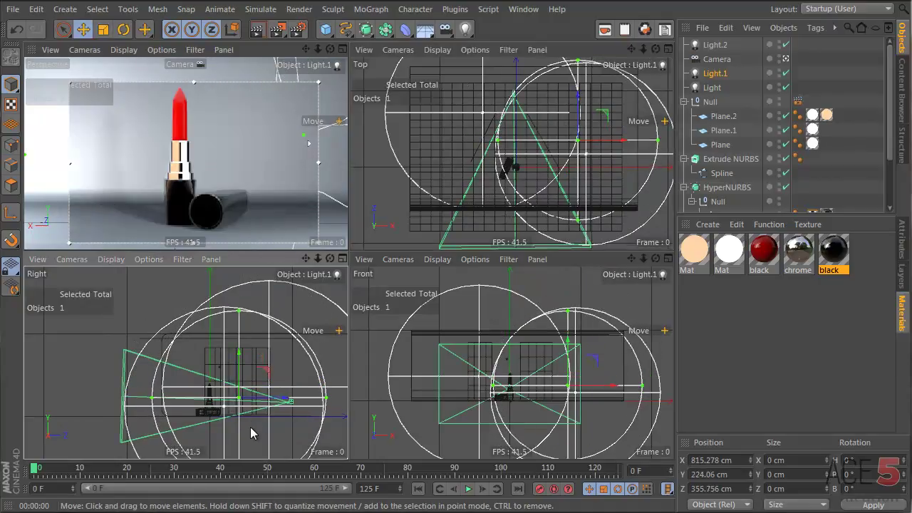
Tint Light.1 a warm peach at H 27°, S 19%, leaving Light.2 white
click(901, 239)
scroll(808, 322, up, 1)
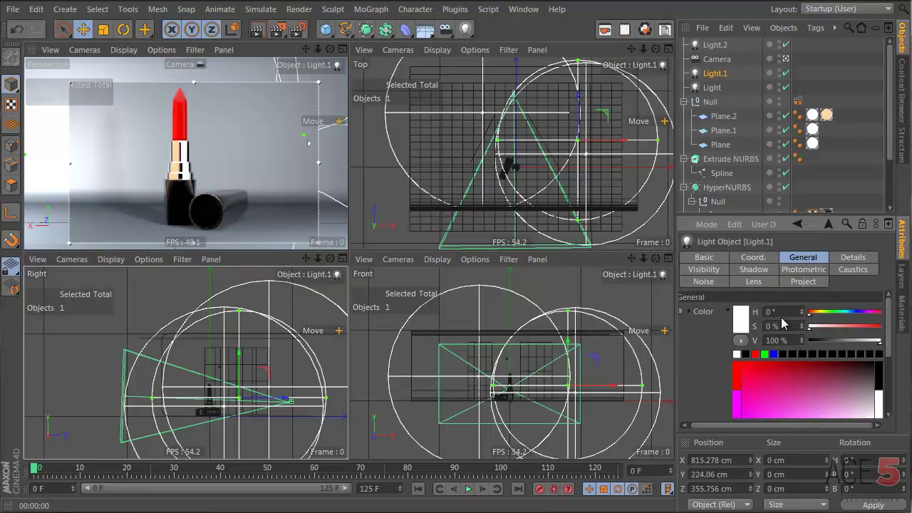
drag(819, 328, 823, 330)
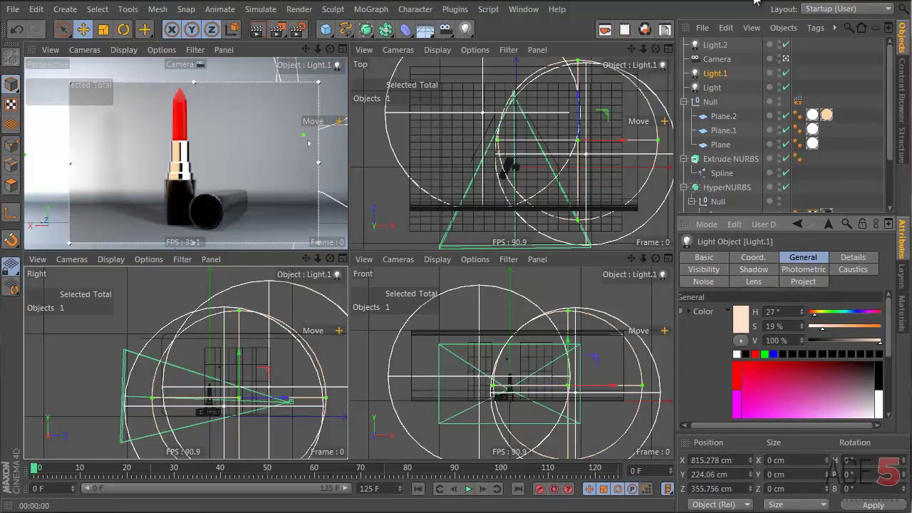
click(719, 44)
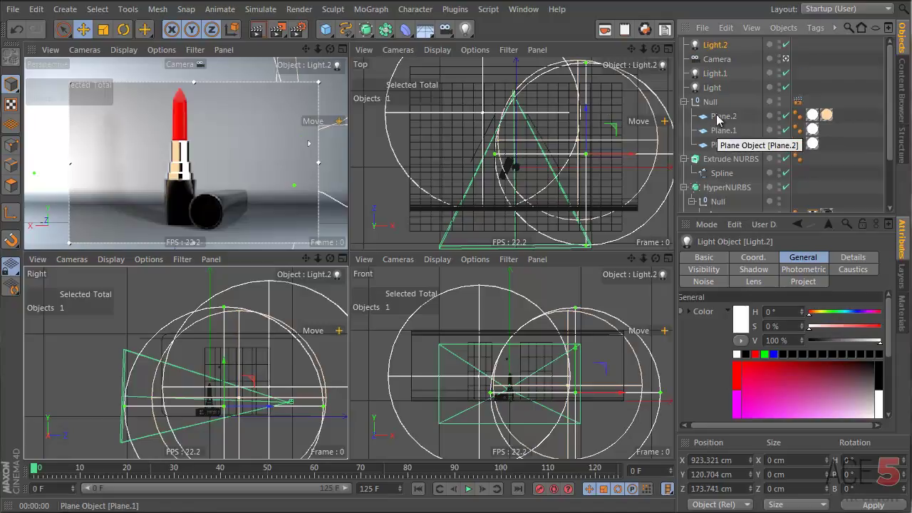
Rename the original Light to 'key light' and Light.1 to 'fill light'
double_click(715, 87)
text(key light)
key(Return)
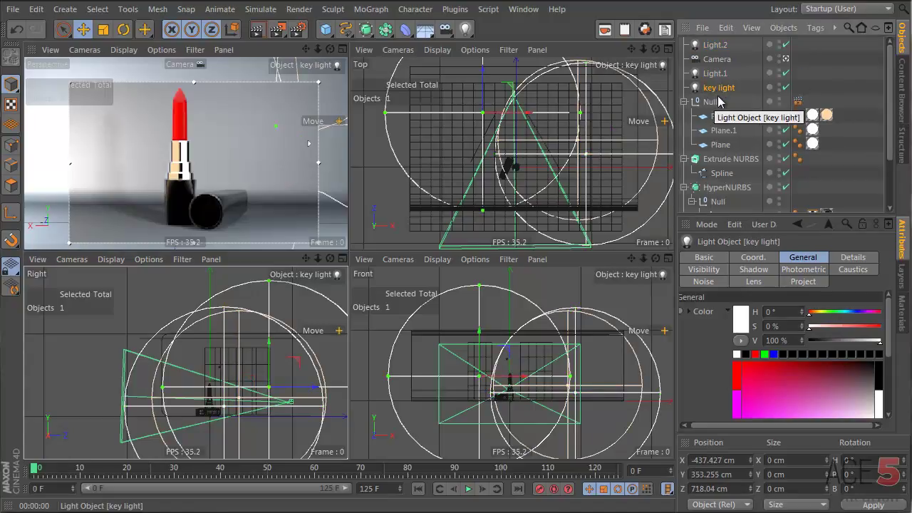
click(719, 74)
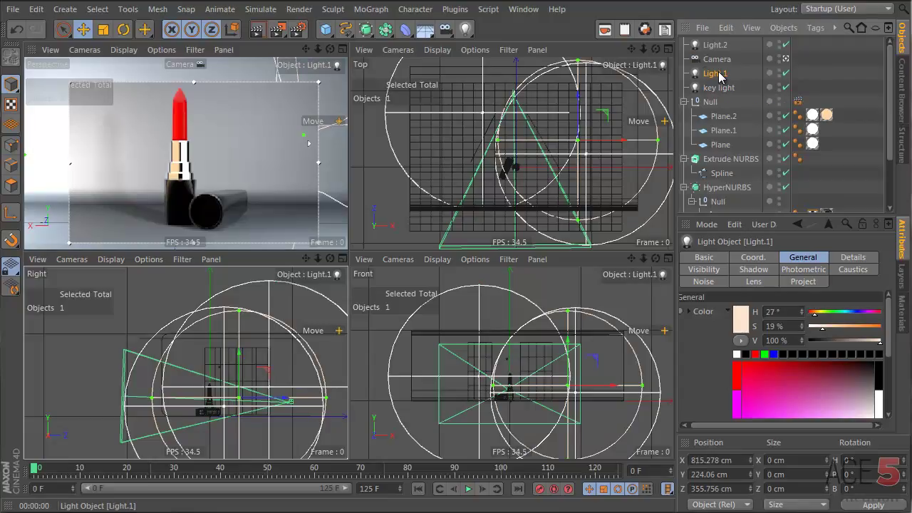
double_click(718, 73)
text(fill l)
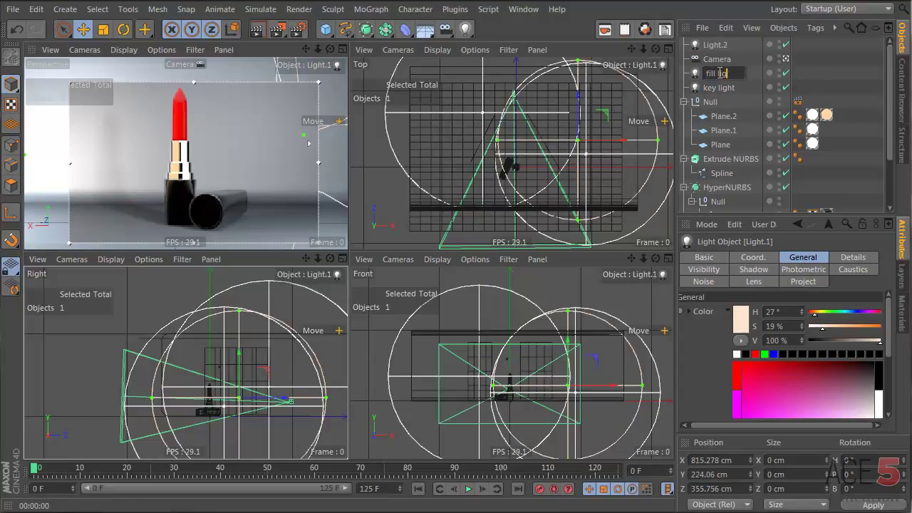
key(Return)
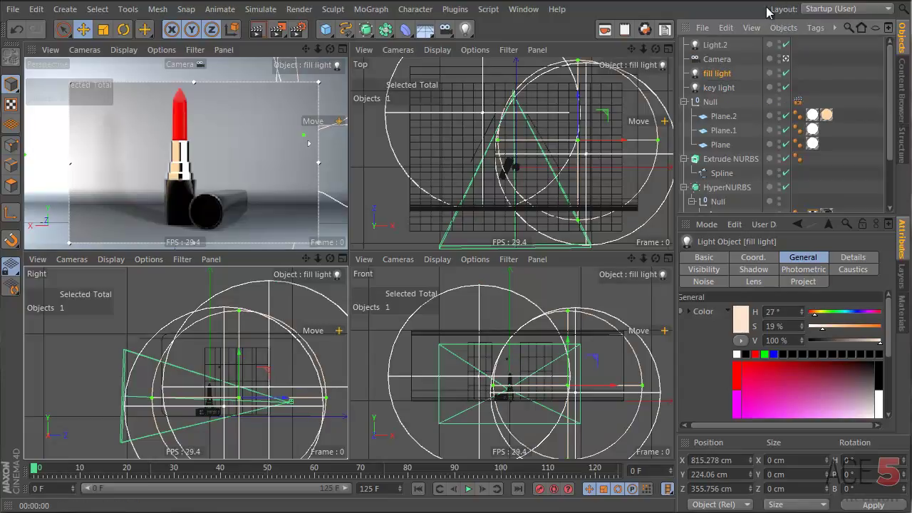
Move Light.2 to X 1017 cm, Y 361 cm, Z −324 cm and create a new material Mat.1
click(716, 45)
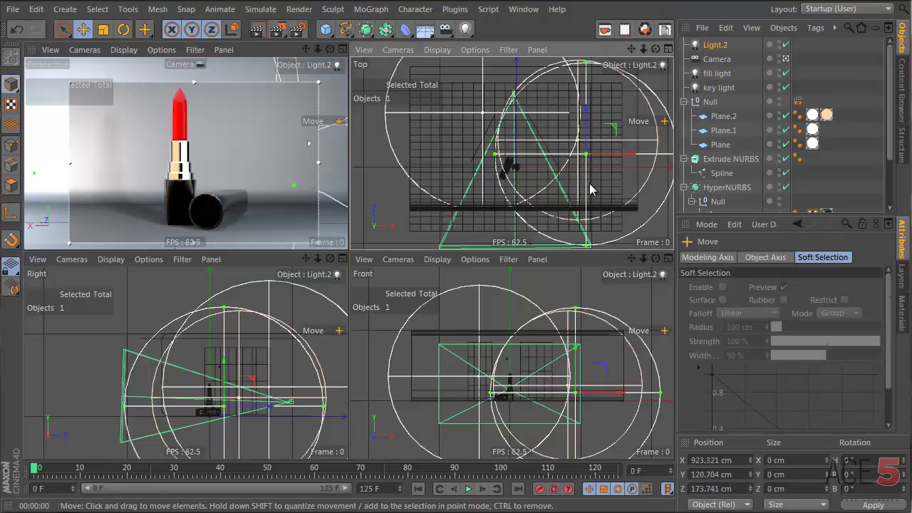
drag(589, 185, 542, 213)
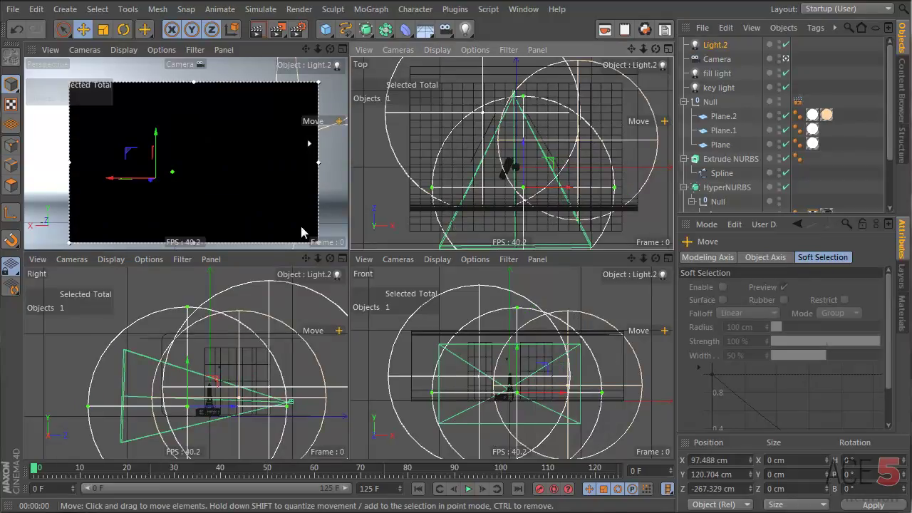
drag(152, 142, 153, 73)
drag(538, 201, 613, 216)
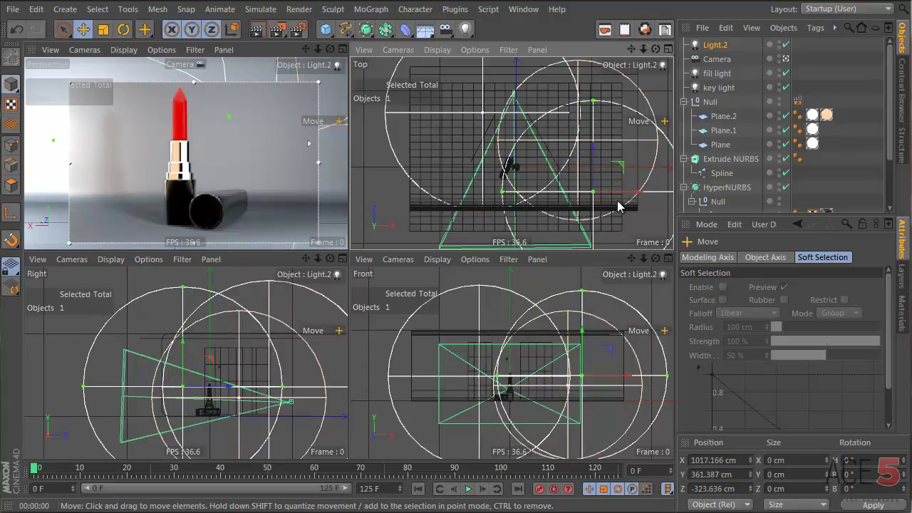
click(901, 312)
double_click(717, 310)
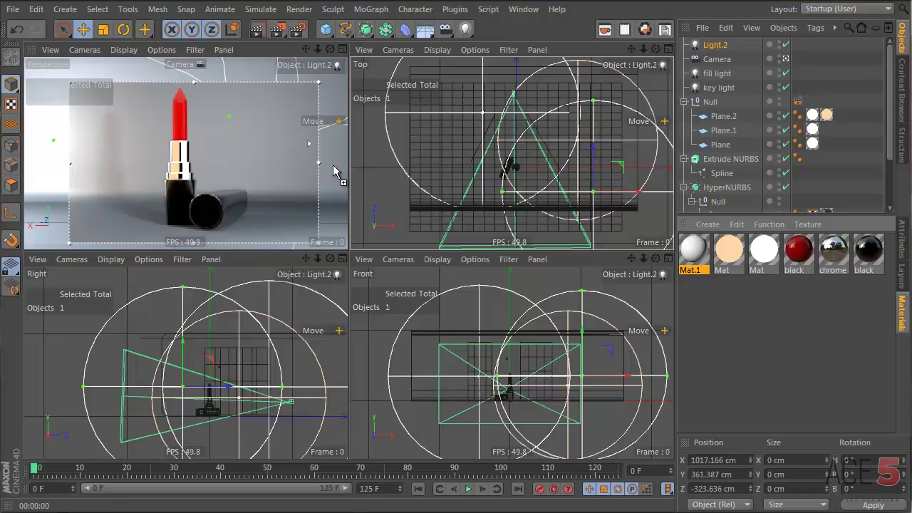
Apply Mat.1 to the backdrop plane and lower its reflection brightness to 78%
drag(309, 158, 333, 166)
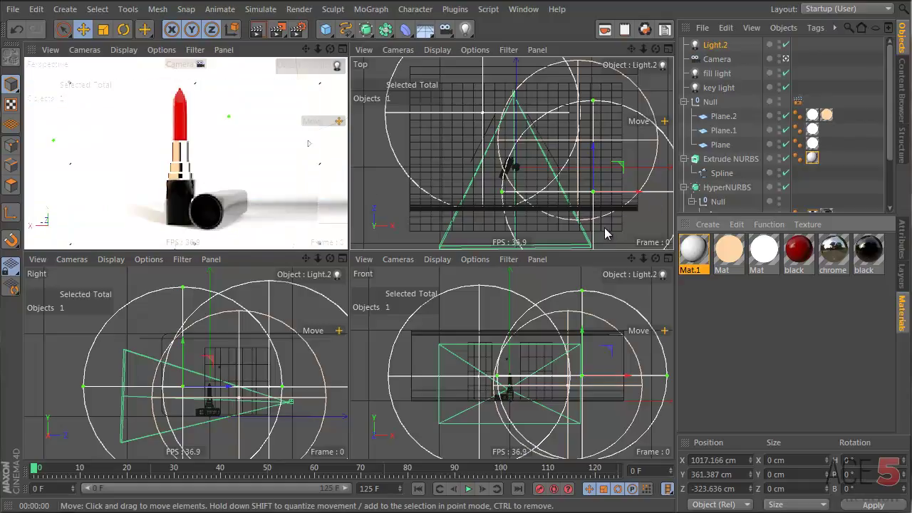
double_click(692, 255)
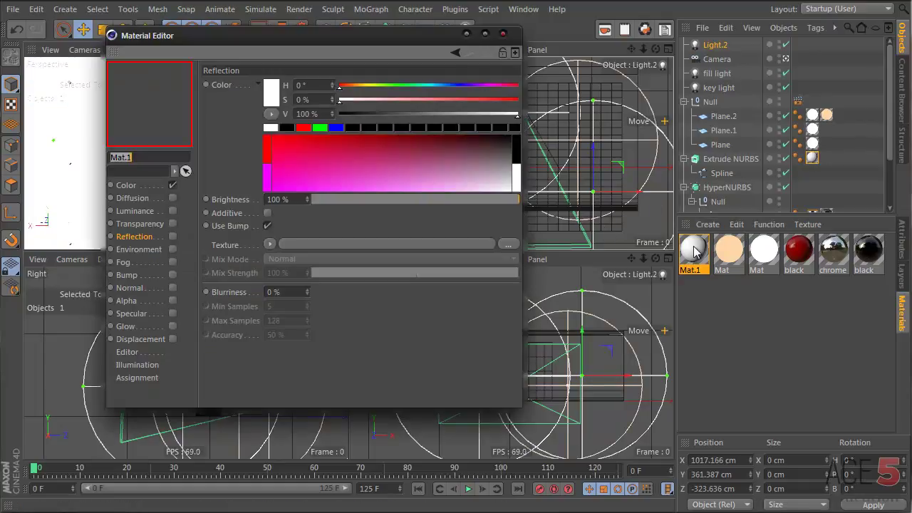
drag(363, 20, 663, 47)
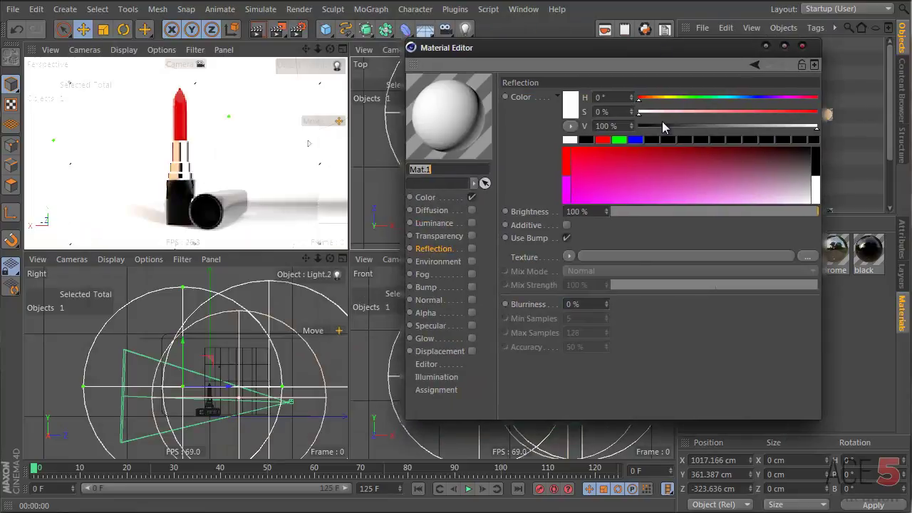
click(773, 211)
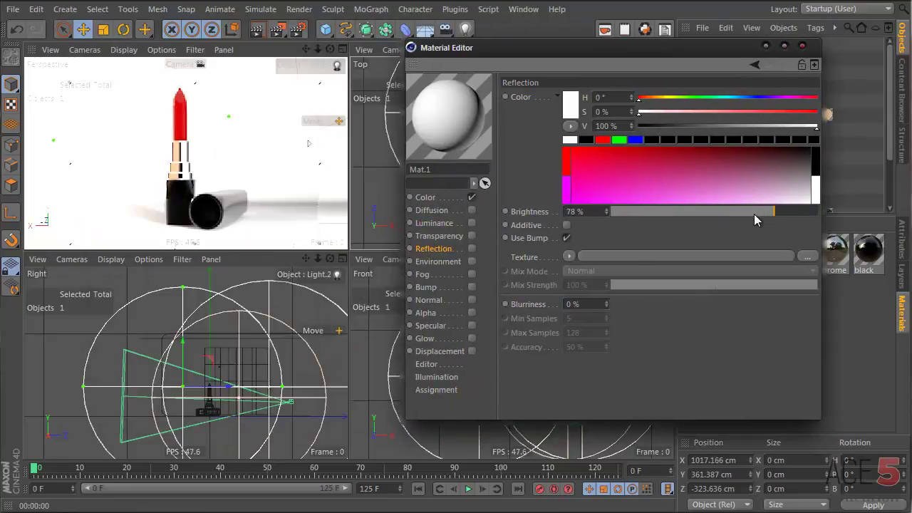
Dim Mat.1's colour brightness to 71% and begin renaming Light.2
click(422, 197)
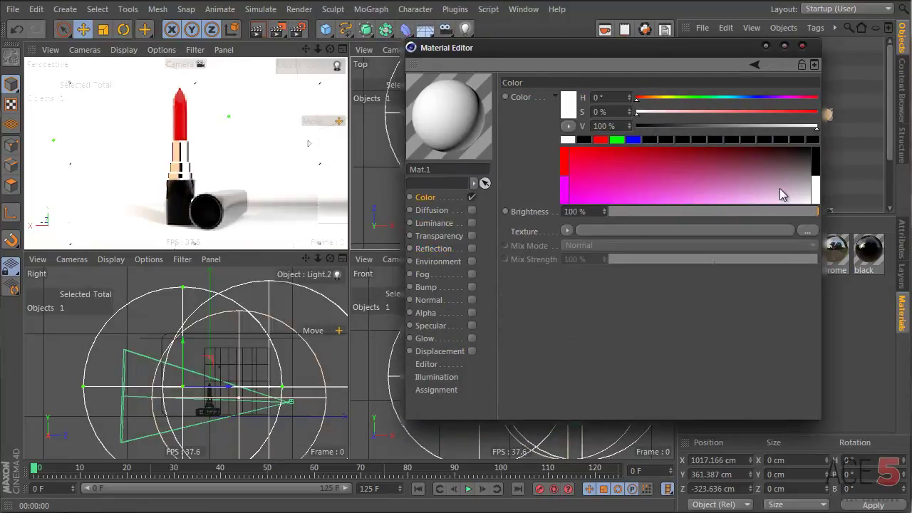
drag(737, 211, 759, 211)
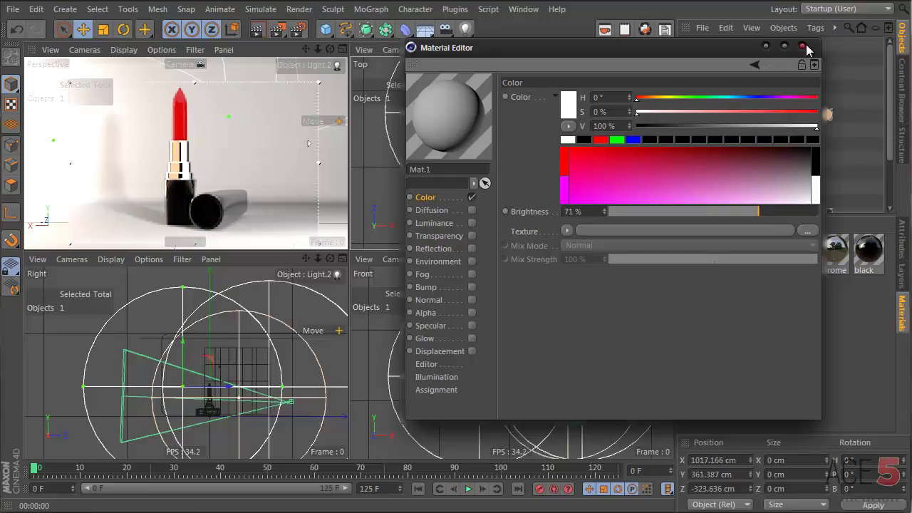
click(802, 46)
double_click(716, 45)
Rename Light.2 to 'backlight', shrink its light radius and shift it further right
text(backlight)
key(Return)
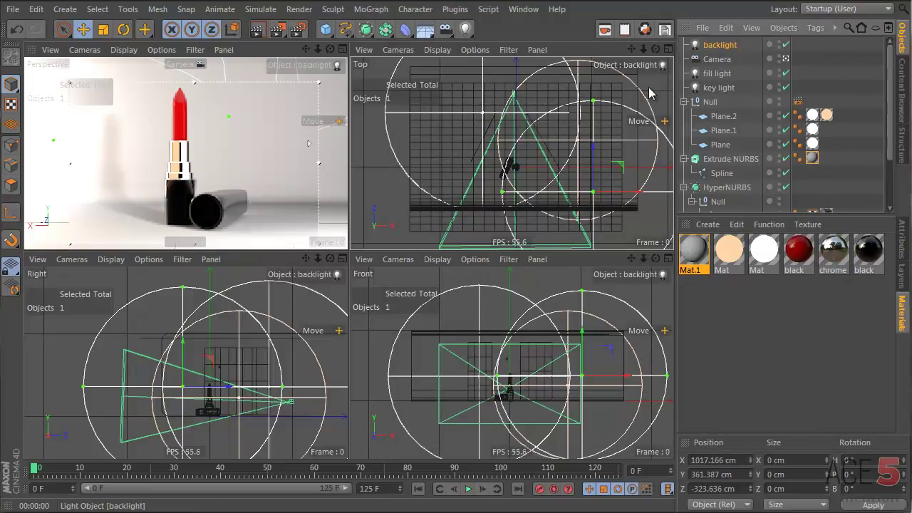
key(t)
drag(625, 139, 643, 174)
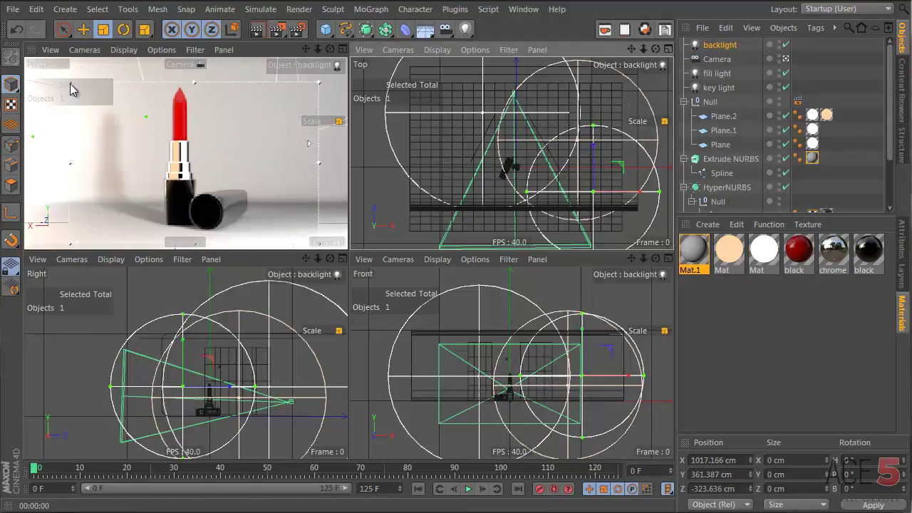
drag(319, 187, 329, 214)
key(e)
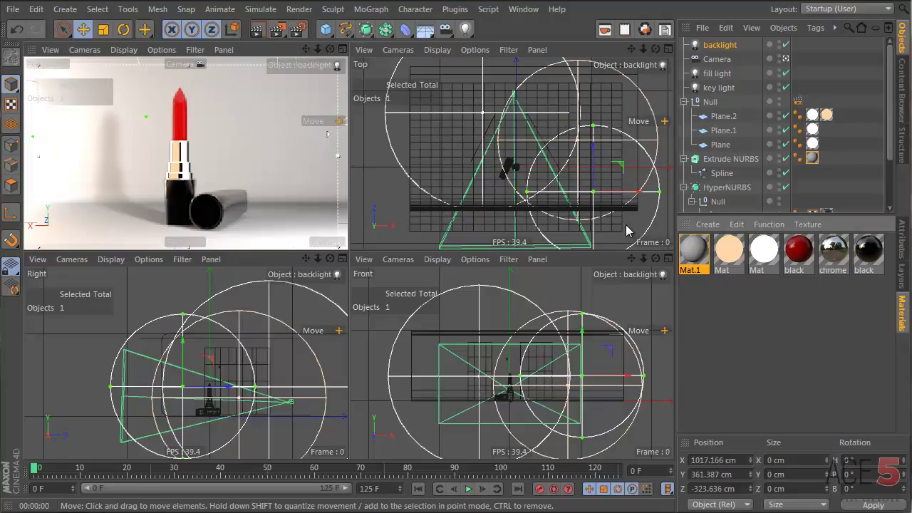
drag(607, 214, 630, 221)
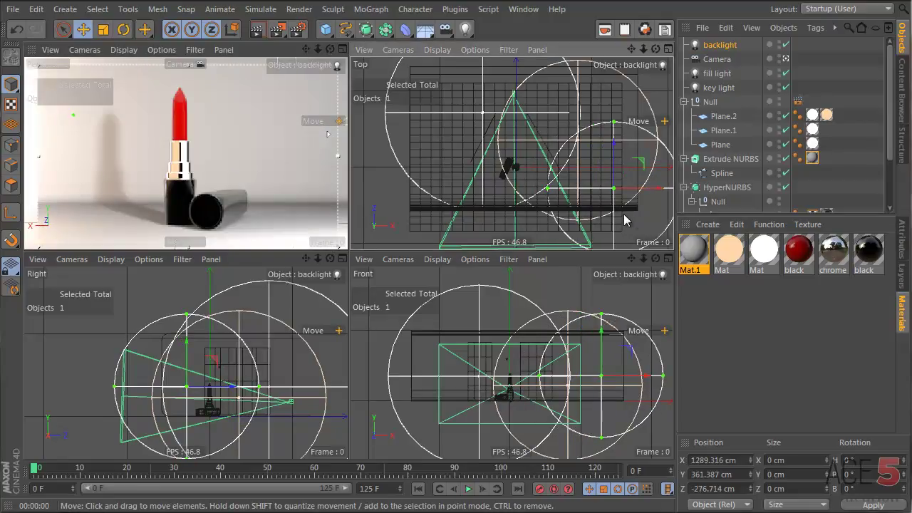
Move the key light to X −606 cm, Y 353 cm, Z 549 cm, behind-left of the lipstick
click(713, 76)
click(716, 88)
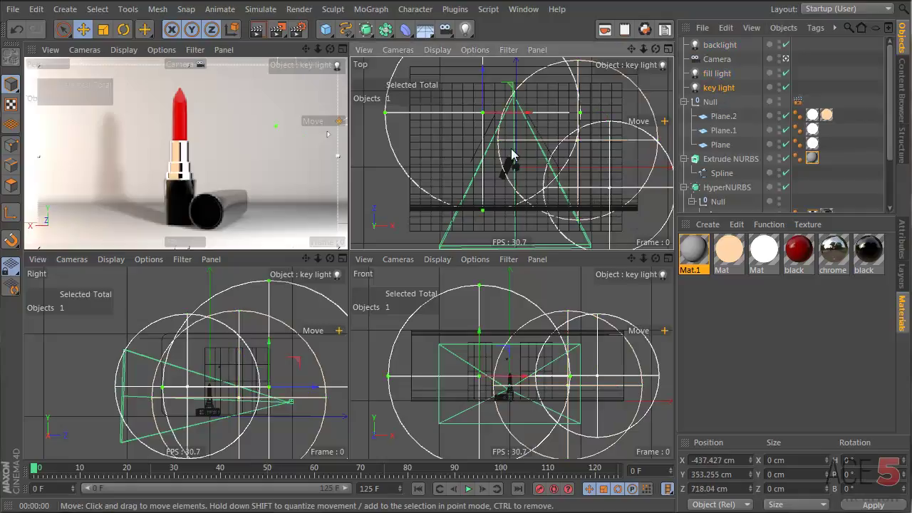
drag(514, 148, 509, 167)
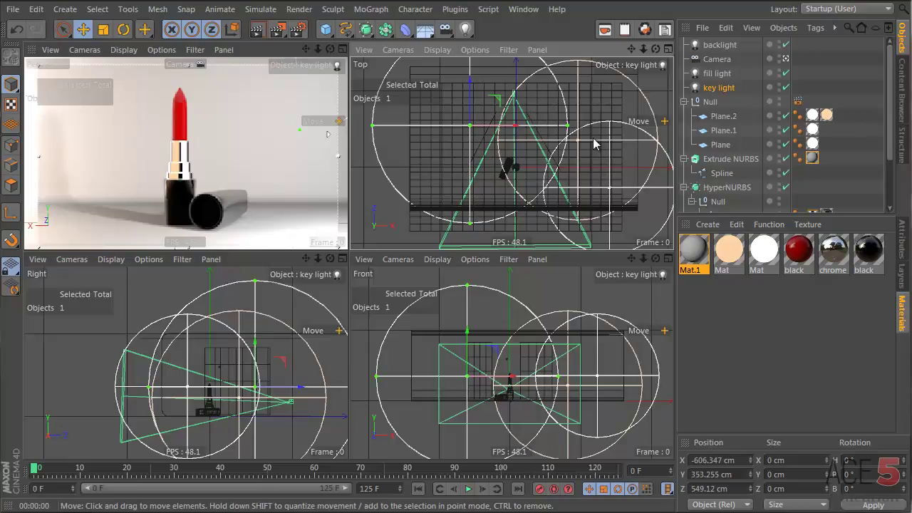
Maximize the Perspective camera view and render it in view with Ctrl+R
middle_click(230, 135)
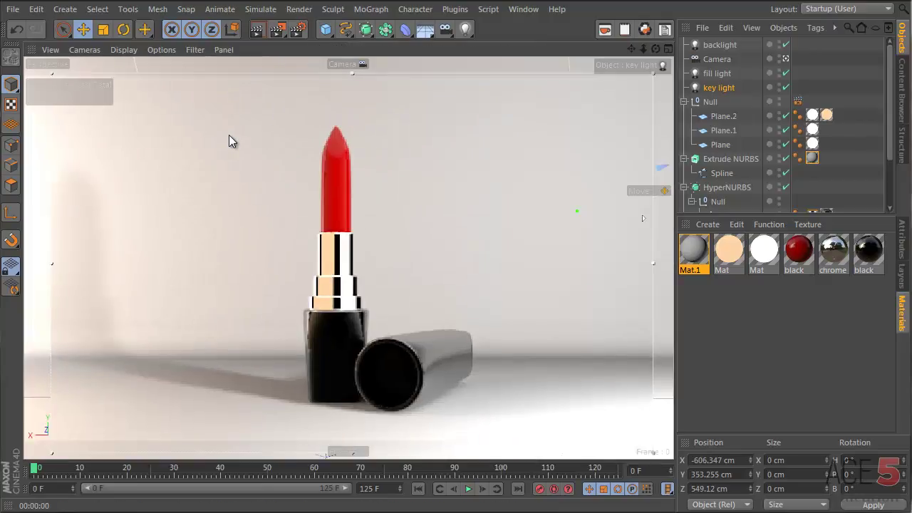
key(ctrl+r)
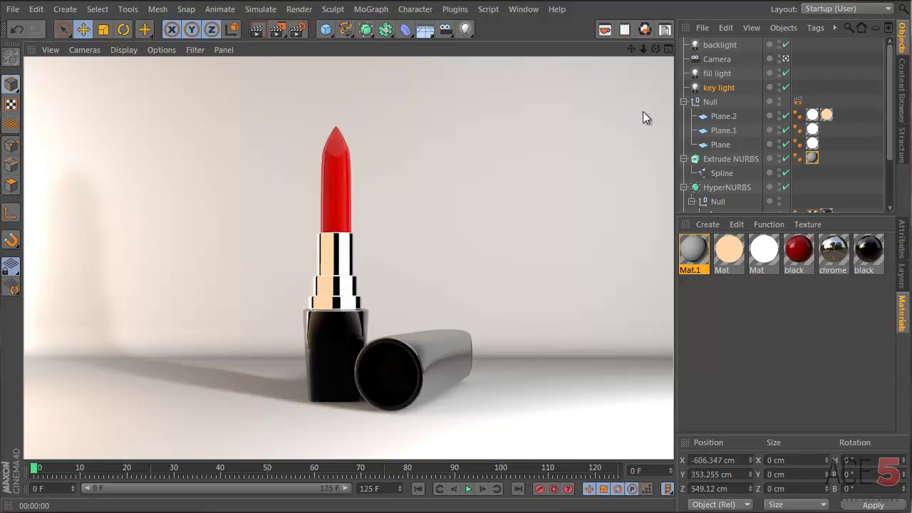
Darken the red lipstick material 'black' to V 44% and raise its reflection mix strength to 30%
key(alt+Tab)
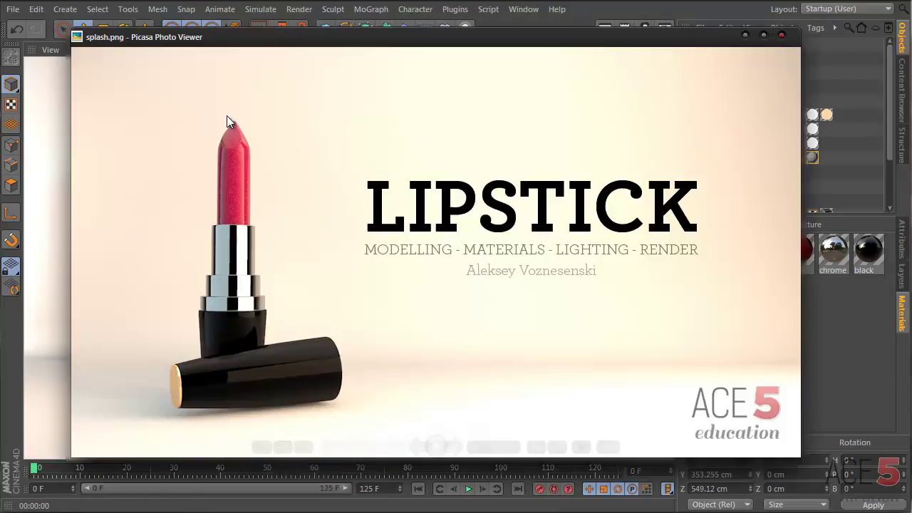
click(856, 356)
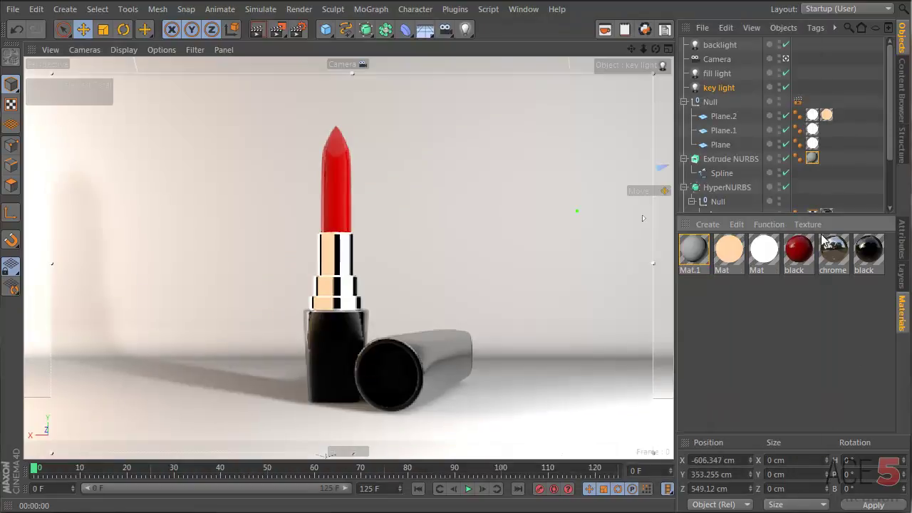
double_click(799, 250)
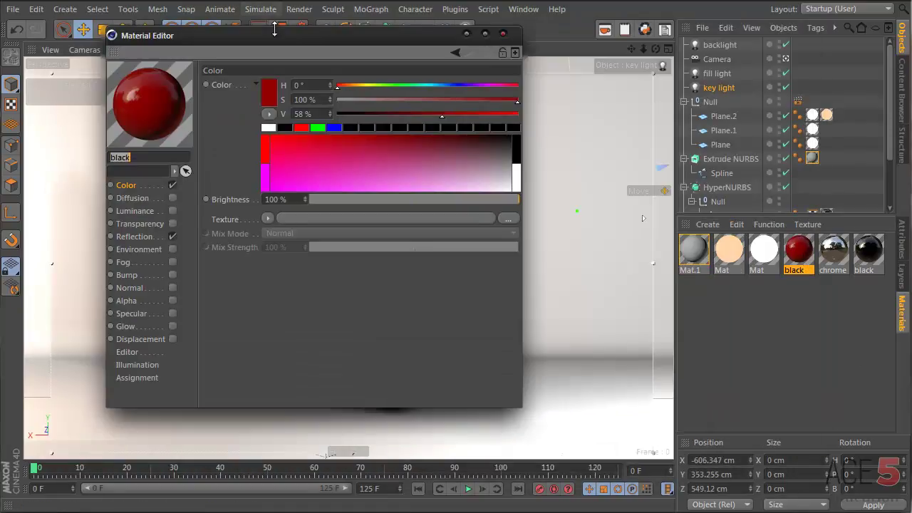
drag(290, 35, 621, 55)
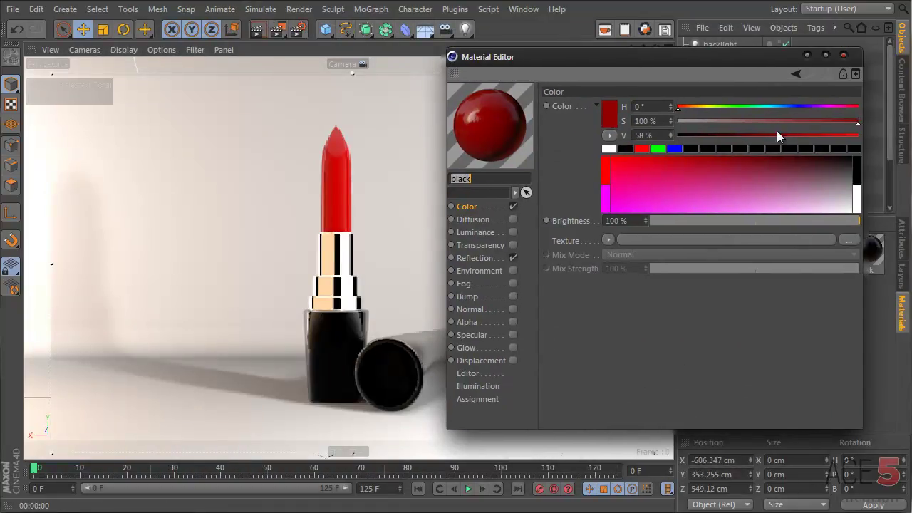
drag(776, 134, 758, 135)
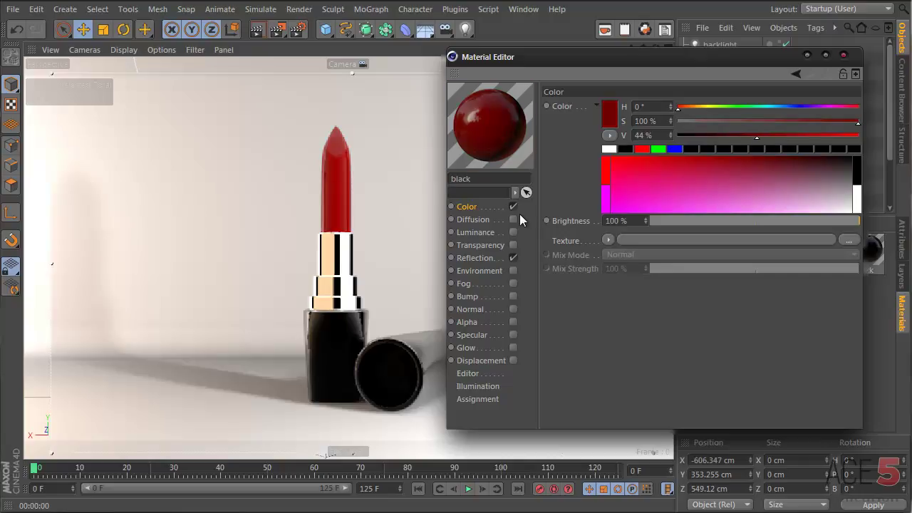
click(497, 257)
drag(701, 344, 717, 347)
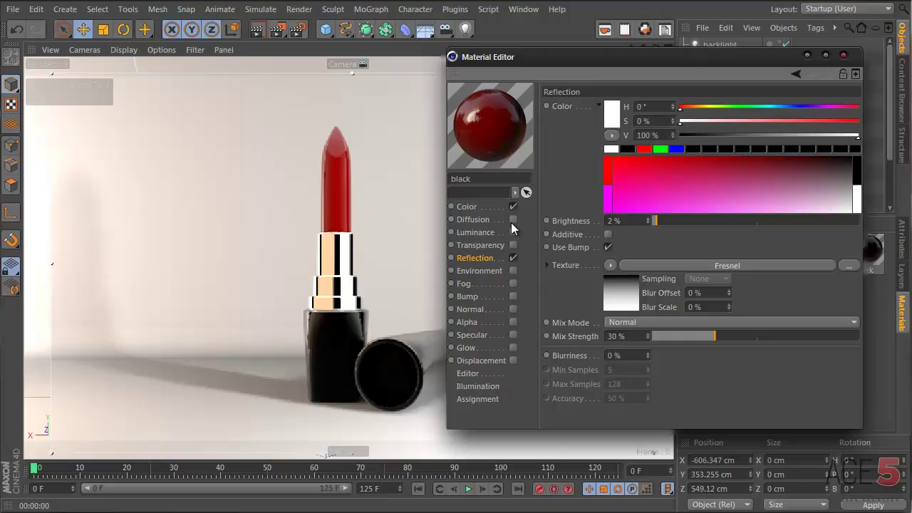
Enable the lipstick material's luminance channel with a Noise texture set to Buya
click(513, 233)
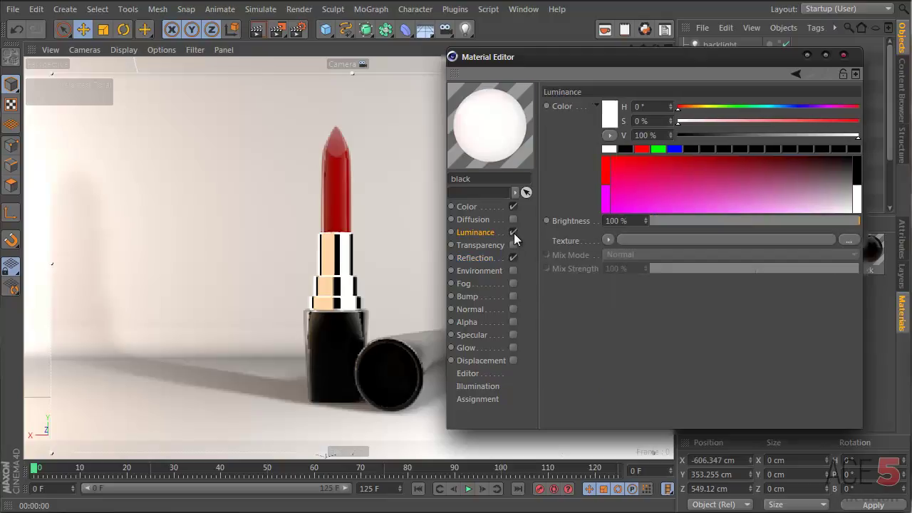
click(609, 241)
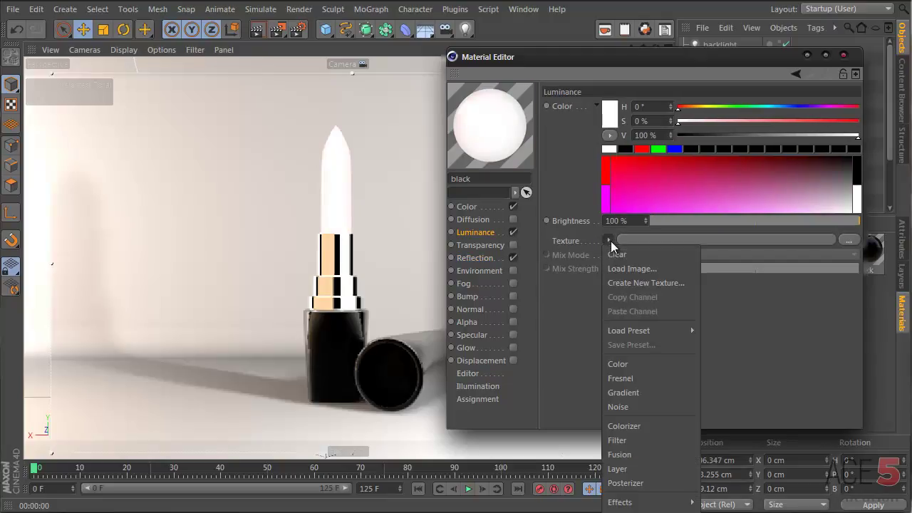
click(634, 407)
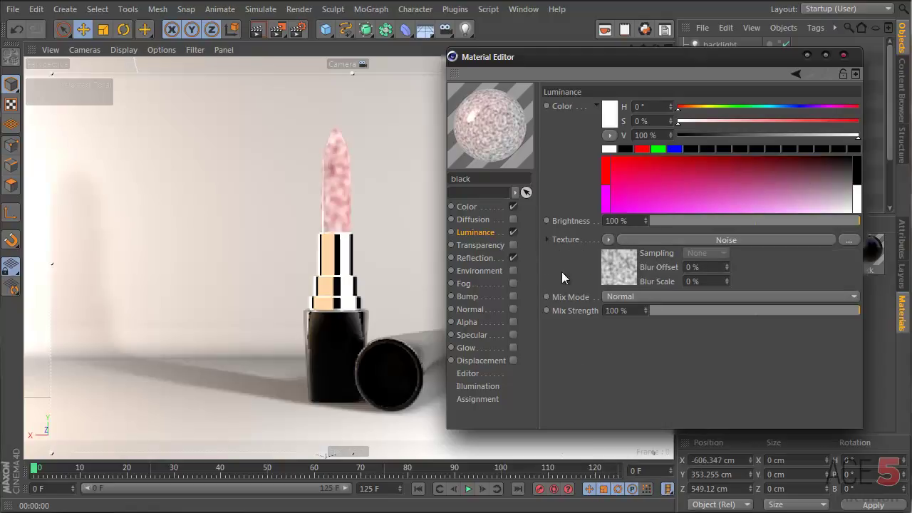
click(613, 261)
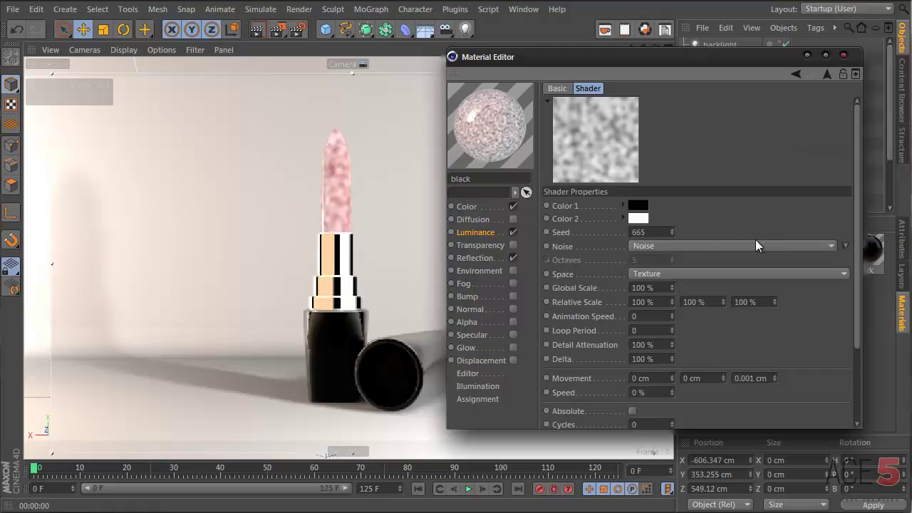
click(844, 246)
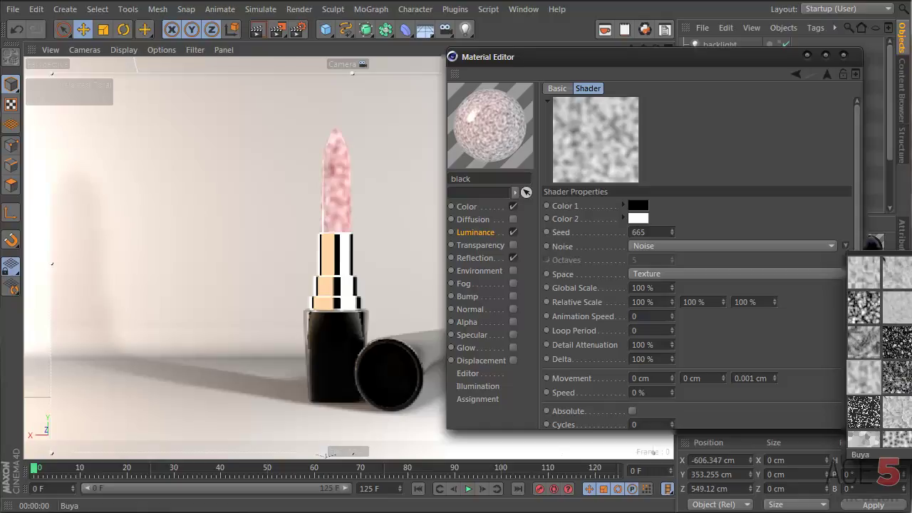
click(864, 306)
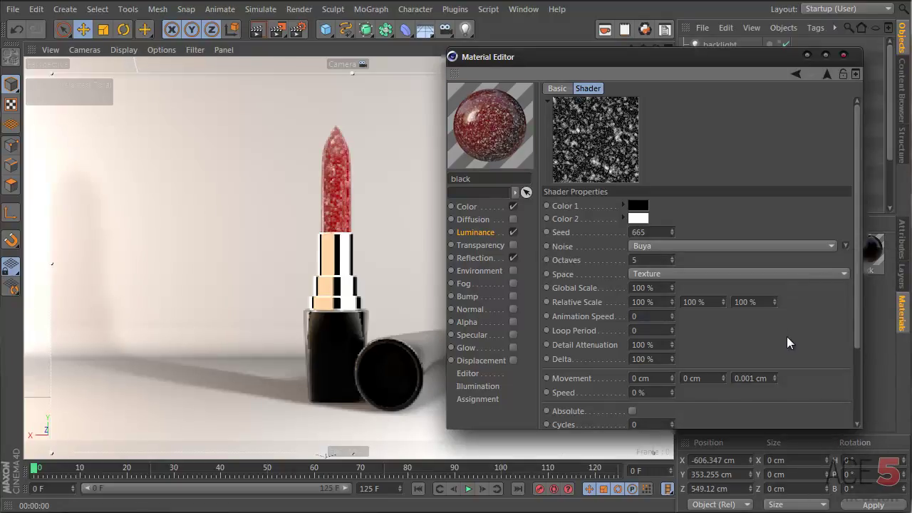
Set the Buya noise's Low Clip to 20% and High Clip to 40%
drag(790, 347, 795, 244)
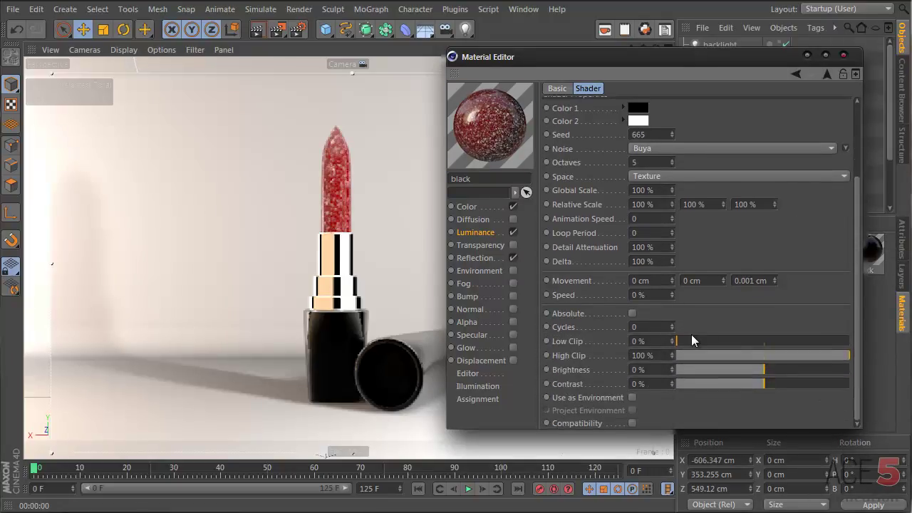
drag(687, 341, 704, 343)
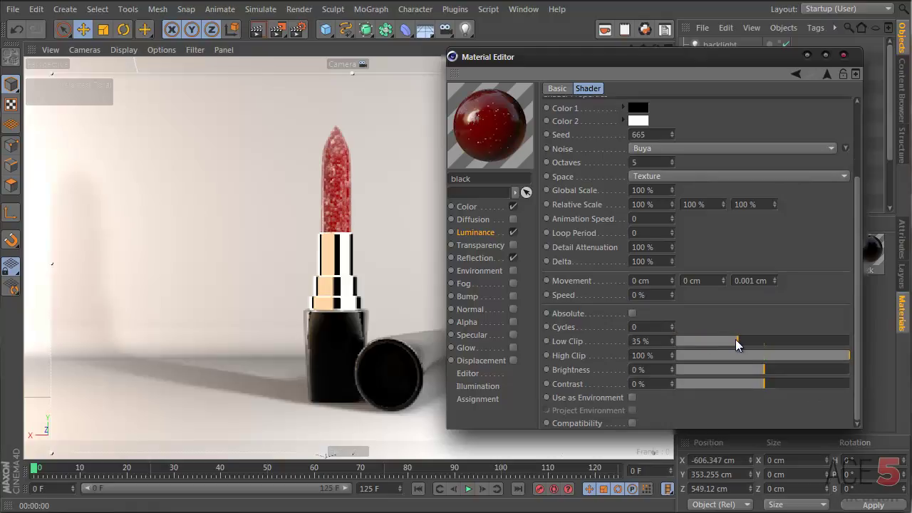
drag(727, 341, 711, 340)
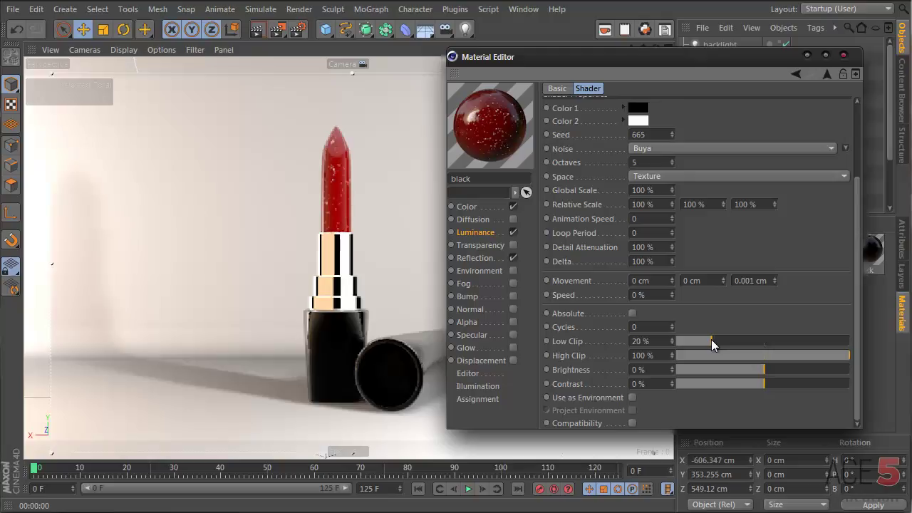
drag(826, 355, 817, 361)
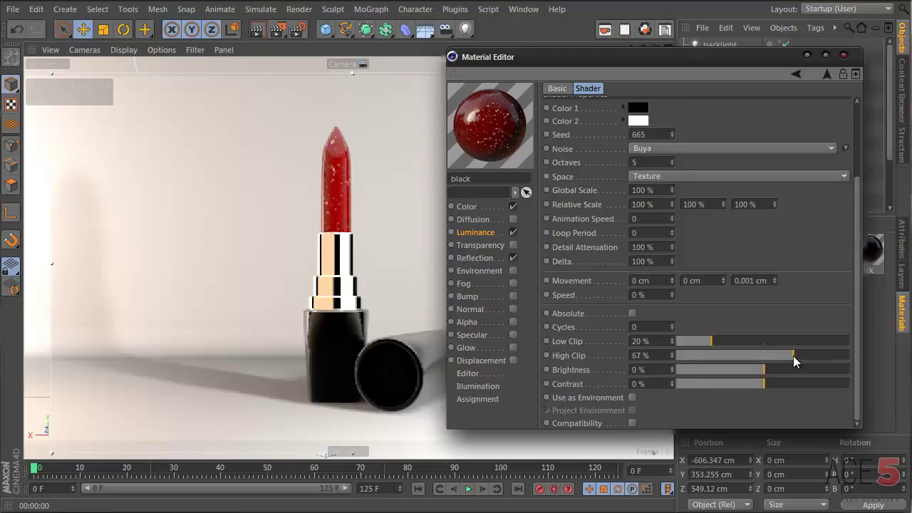
drag(795, 361, 749, 362)
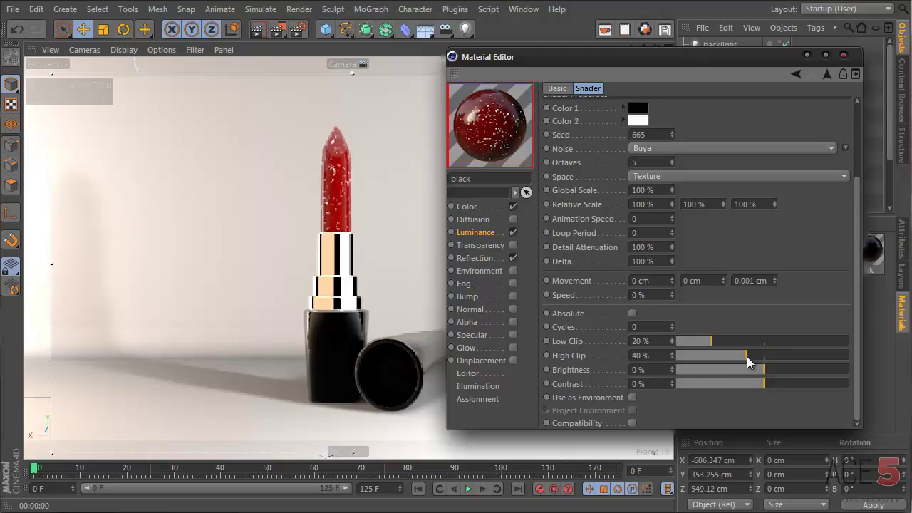
Turn the luminance brightness down to 0% and reduce its mix strength
click(827, 74)
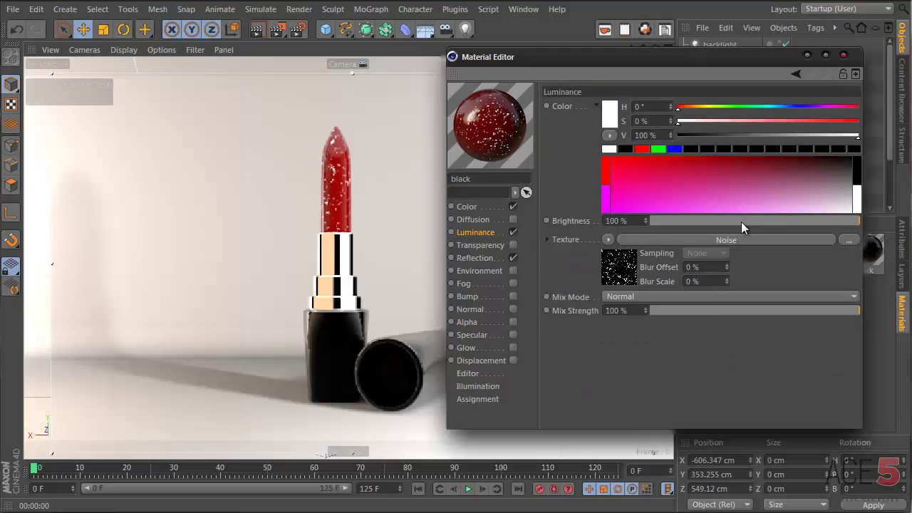
drag(731, 226, 640, 233)
drag(825, 311, 692, 311)
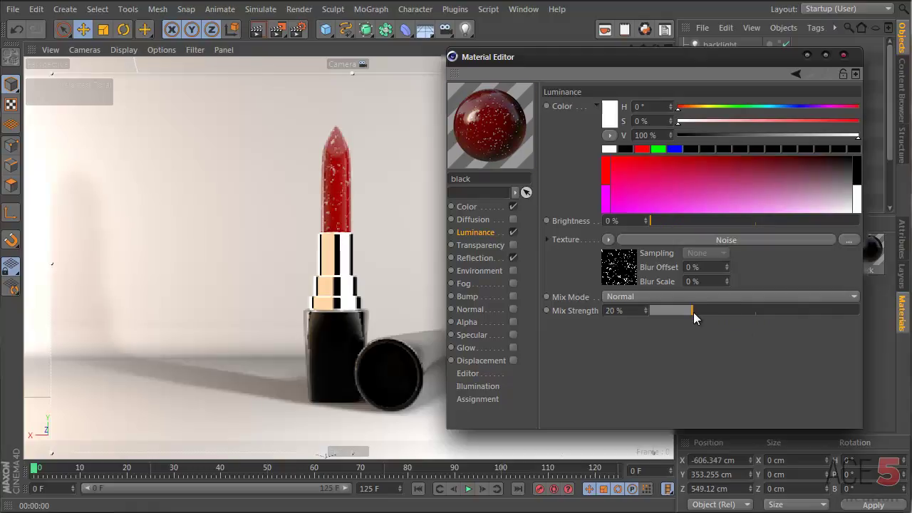
Set the noise Global Scale to 25% and the luminance mix strength to 7%
click(622, 268)
mouse_move(673, 286)
mouse_down()
mouse_move(673, 293)
mouse_move(673, 286)
mouse_up()
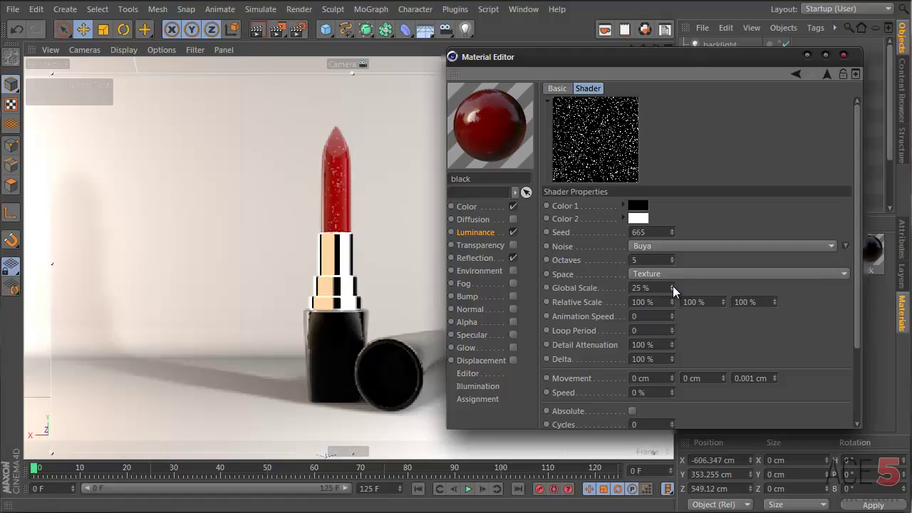
click(827, 74)
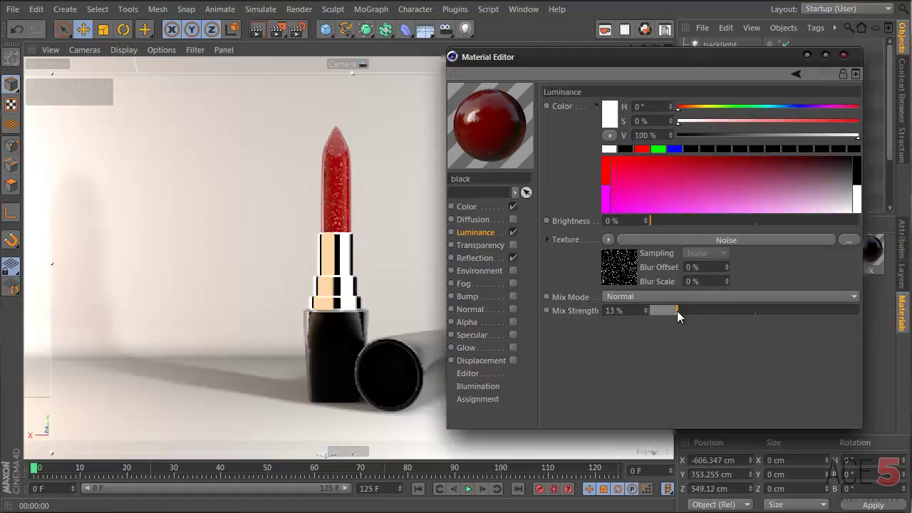
drag(677, 311, 666, 310)
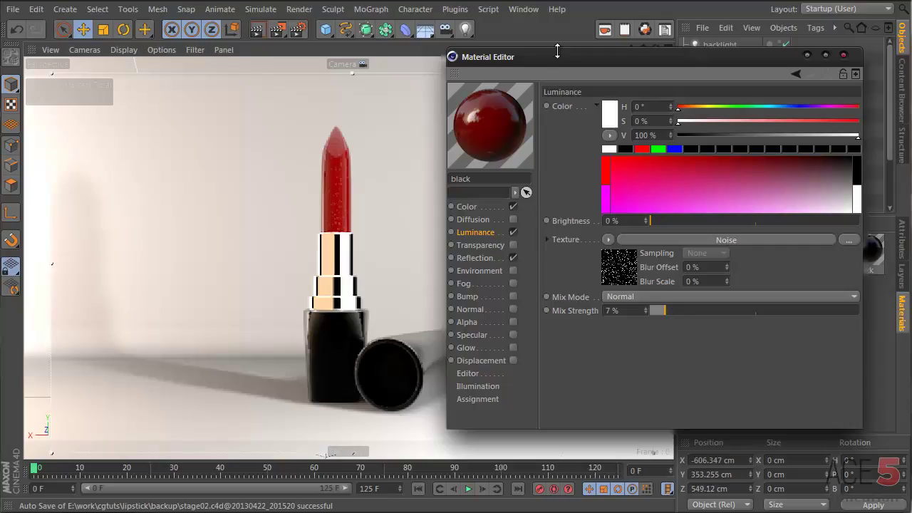
drag(565, 60, 611, 85)
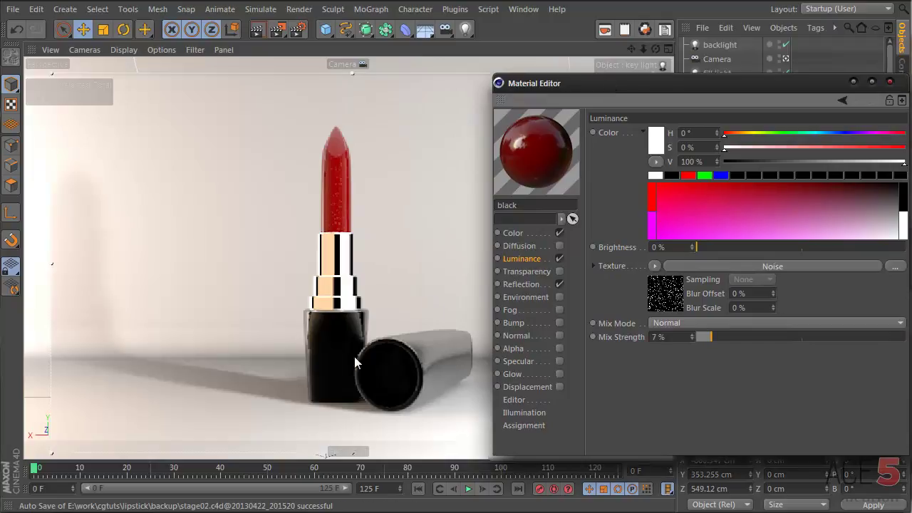
Lower the black case material's Fresnel reflection mix strength from 54% to 10%
click(891, 82)
double_click(868, 250)
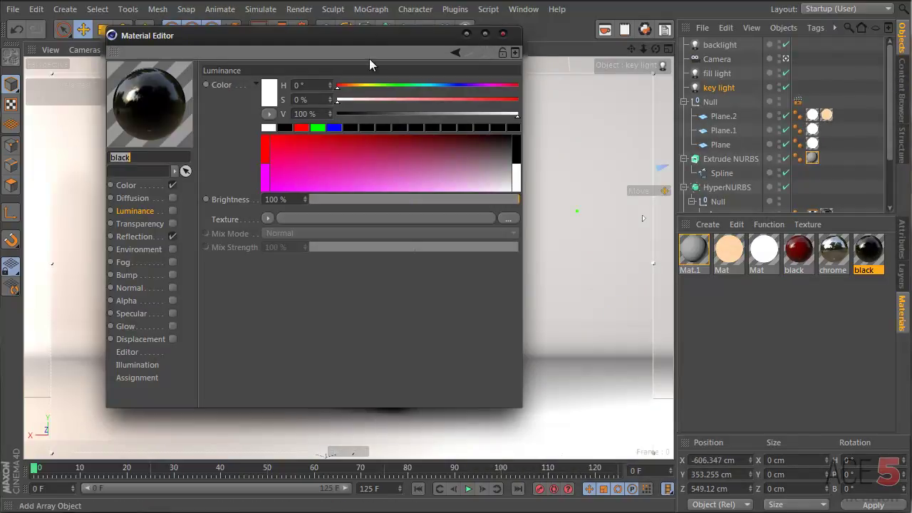
drag(371, 52, 673, 77)
click(436, 261)
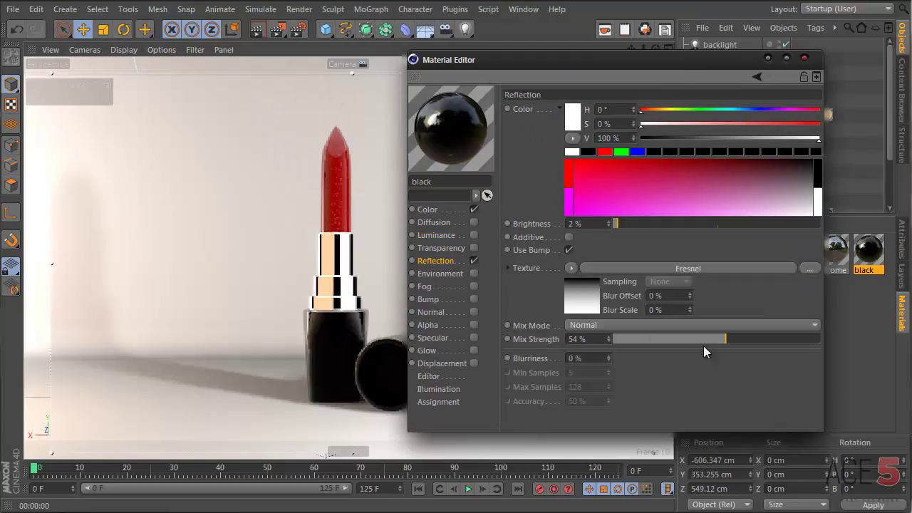
drag(682, 339, 635, 342)
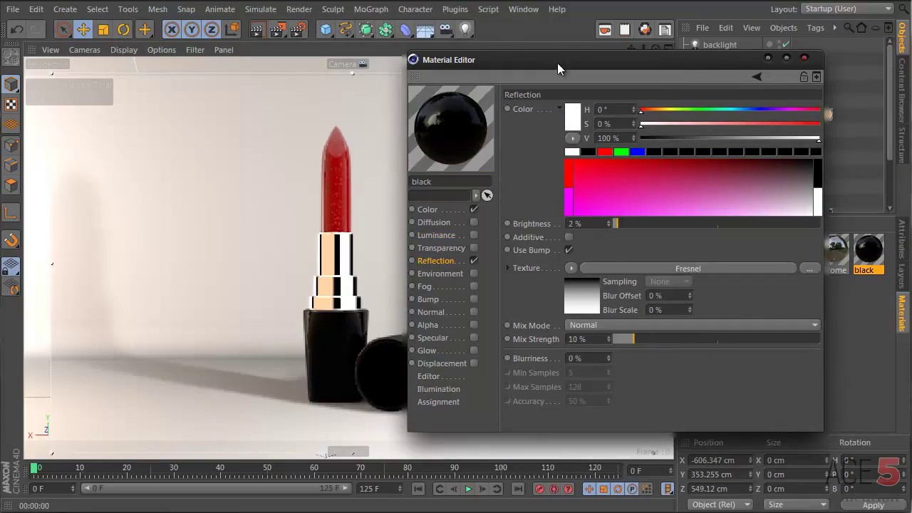
drag(553, 57, 676, 48)
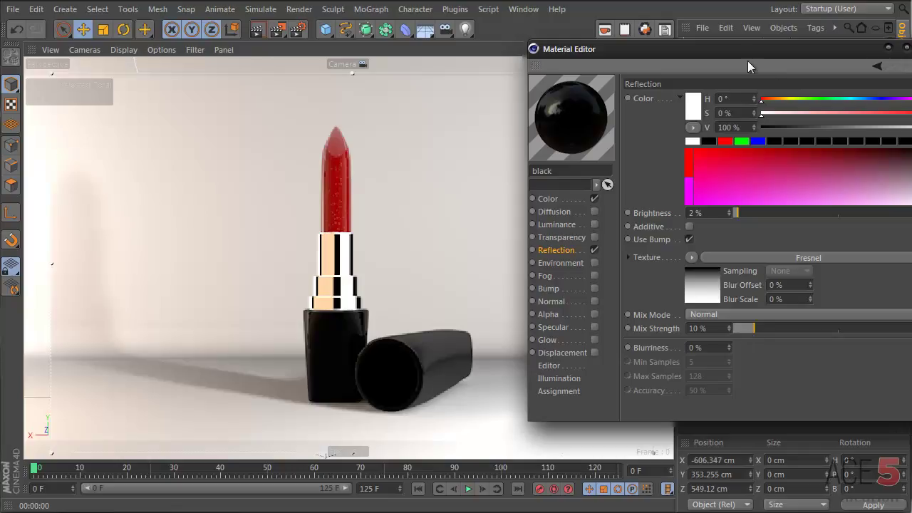
drag(746, 55, 656, 72)
Select the Top Lid lying on the floor and rotate it into a new angle
click(851, 65)
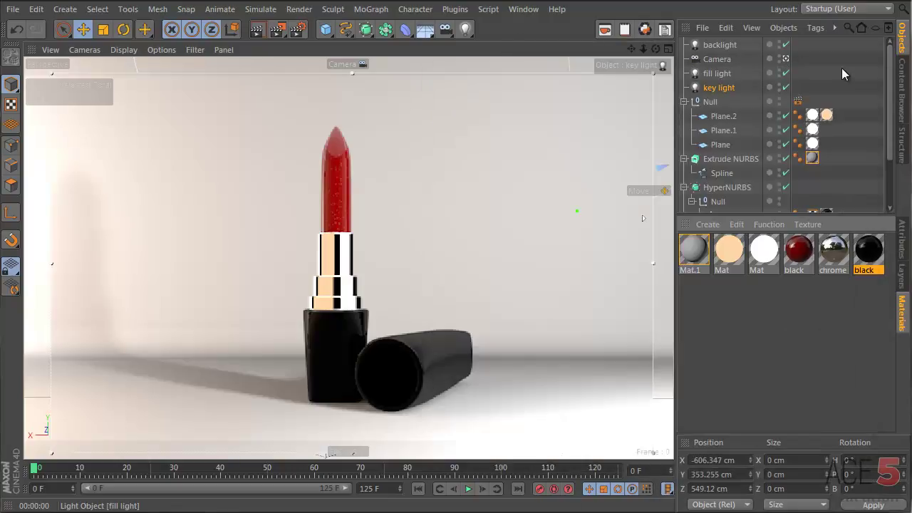
click(685, 102)
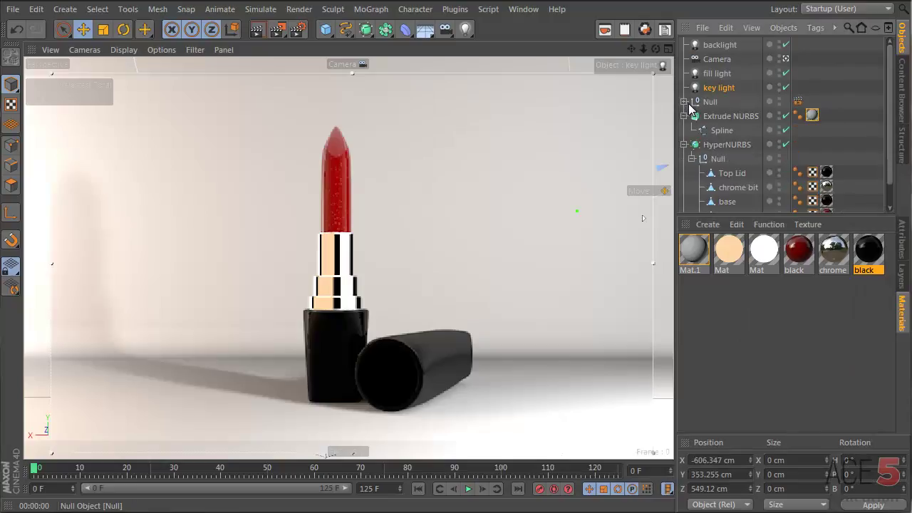
scroll(731, 129, down, 2)
click(732, 149)
key(r)
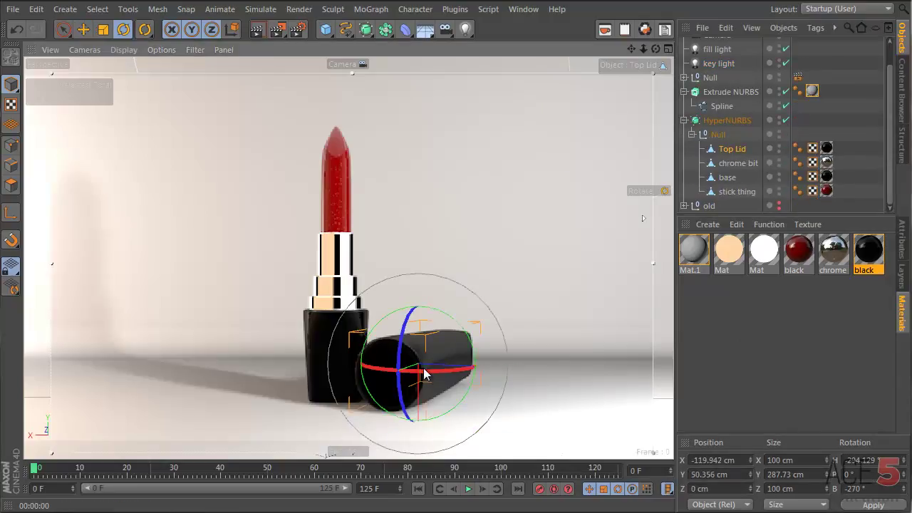
mouse_move(407, 376)
mouse_down()
mouse_move(568, 313)
mouse_move(542, 194)
mouse_move(576, 315)
mouse_up()
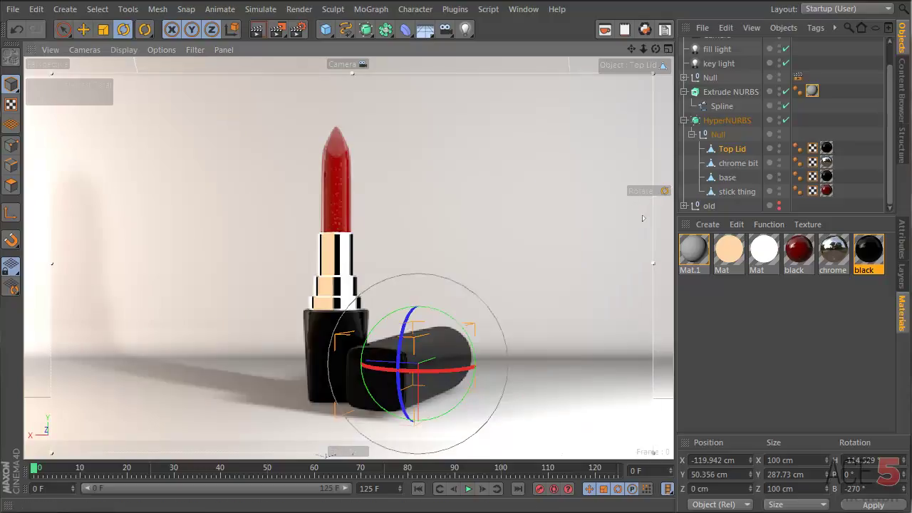
Scale the Top Lid's end-cap polygons slightly outward in Polygons mode
key(Return)
mouse_move(399, 384)
mouse_down()
mouse_move(380, 396)
mouse_move(373, 376)
mouse_move(378, 385)
mouse_up()
key(space)
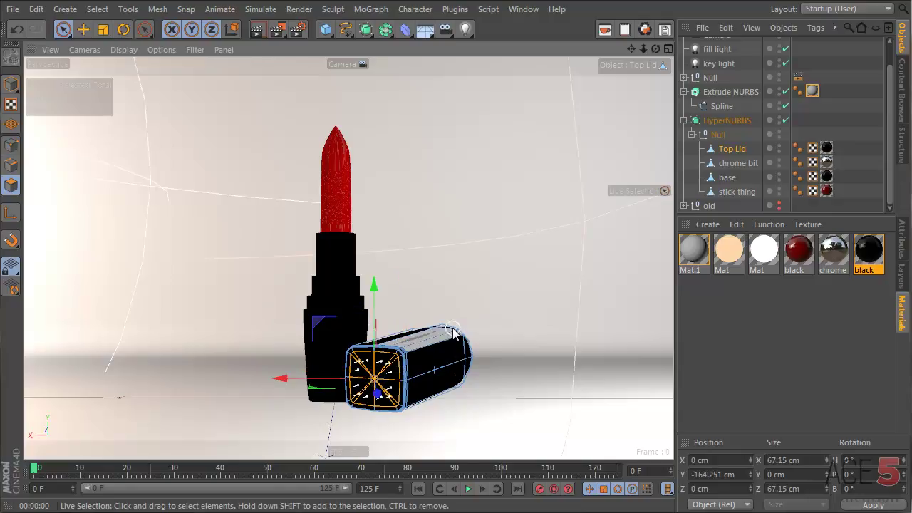
drag(454, 333, 454, 334)
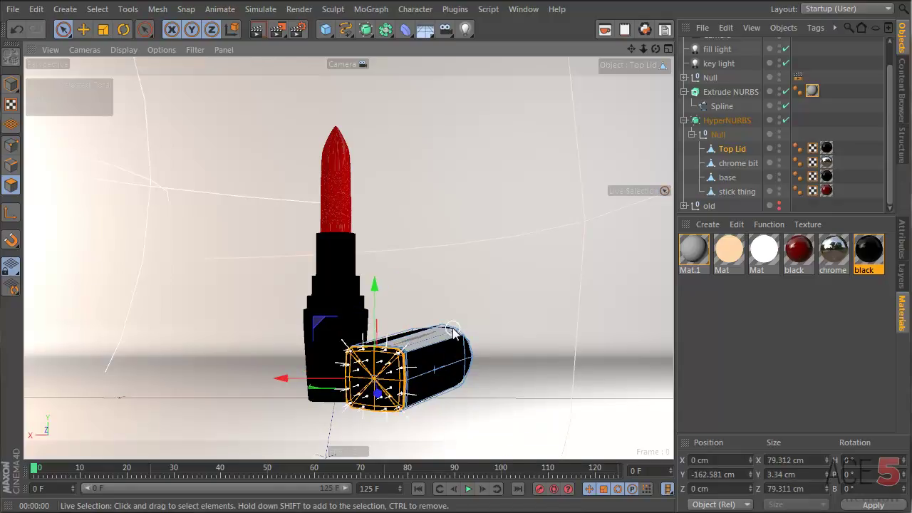
scroll(499, 339, up, 5)
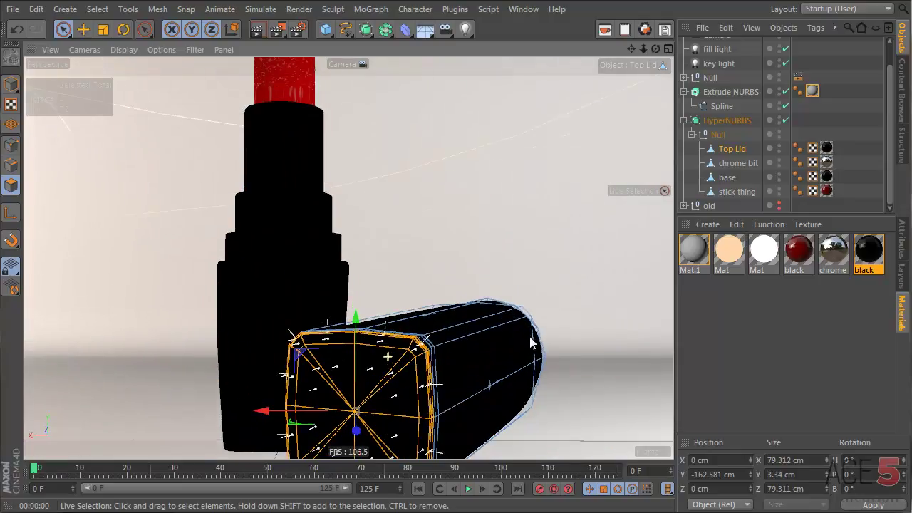
scroll(531, 343, up, 8)
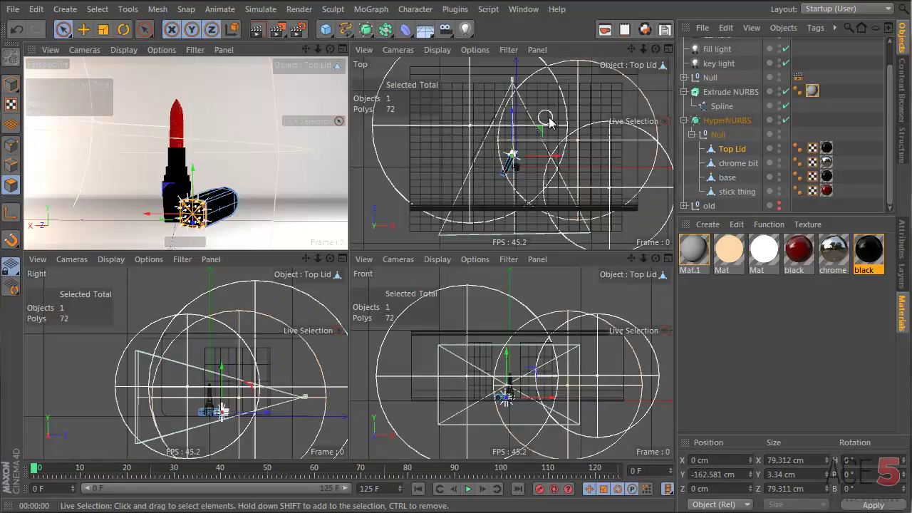
Render a preview of the perspective view and check the Camera's context options
scroll(563, 124, up, 3)
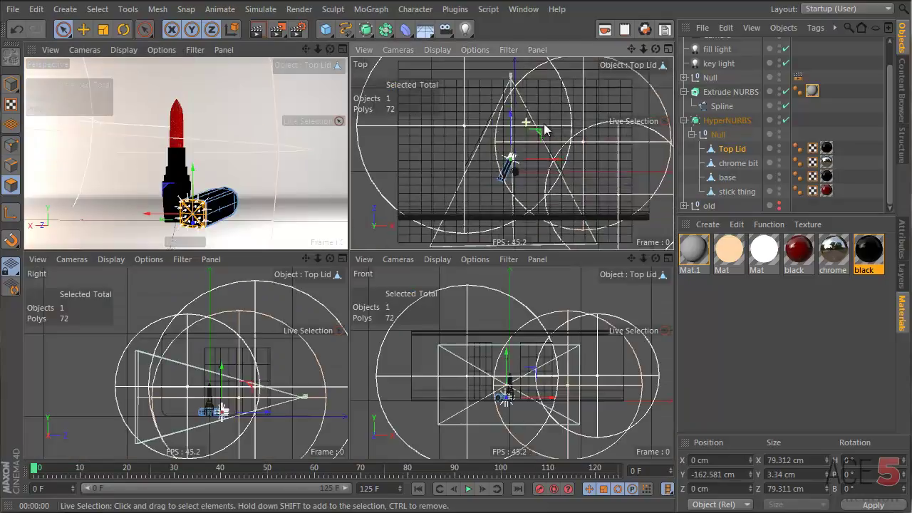
scroll(533, 129, up, 2)
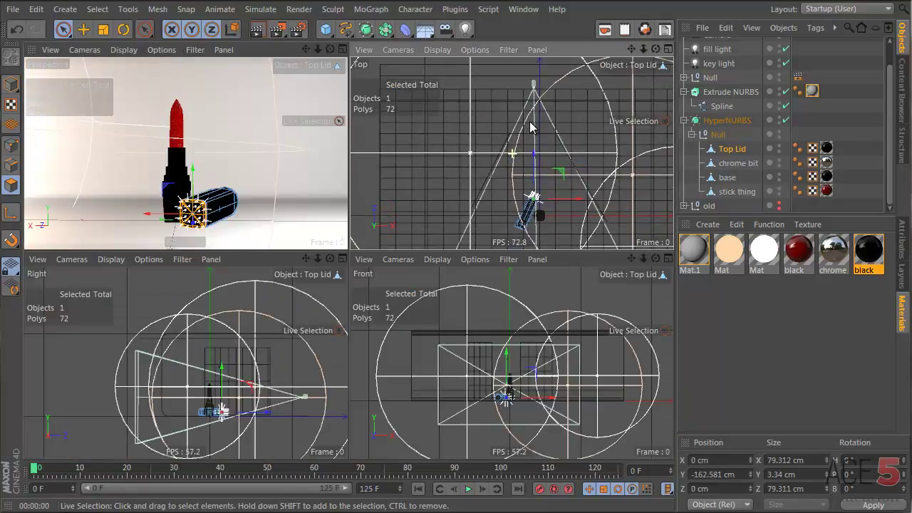
scroll(513, 150, down, 2)
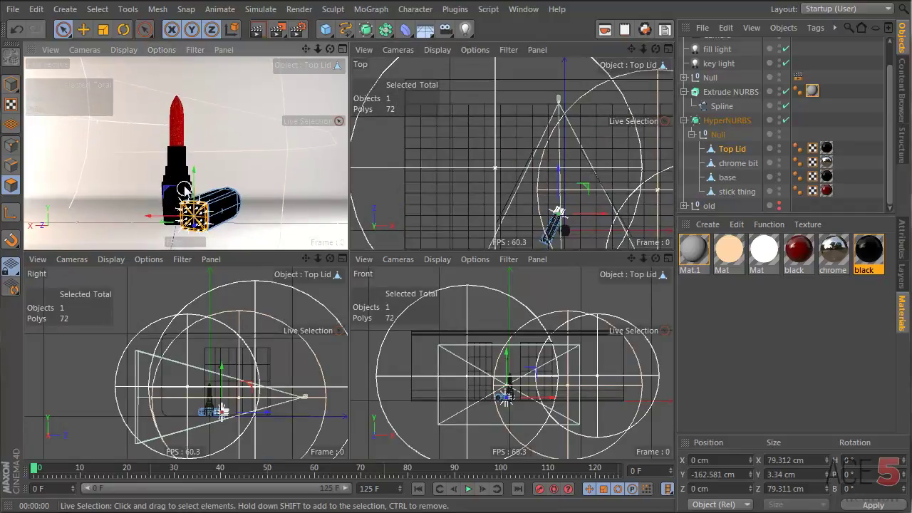
key(ctrl+r)
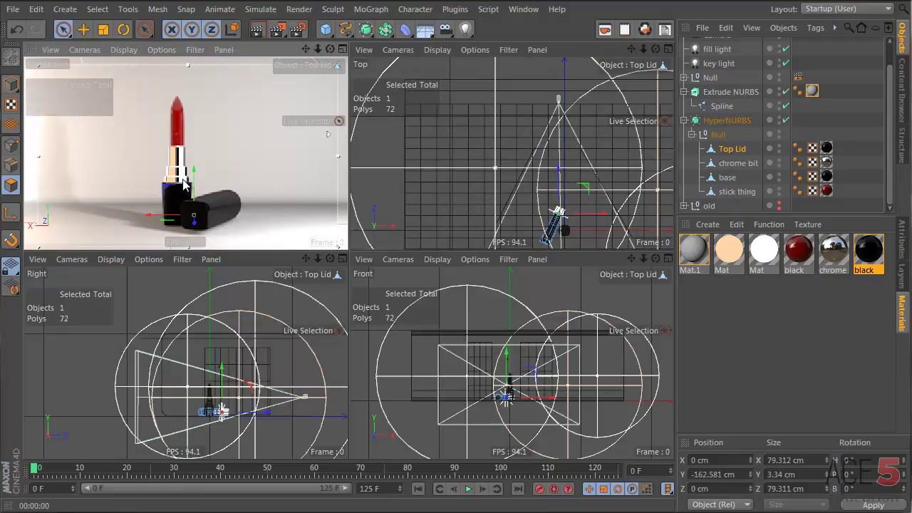
scroll(736, 63, up, 2)
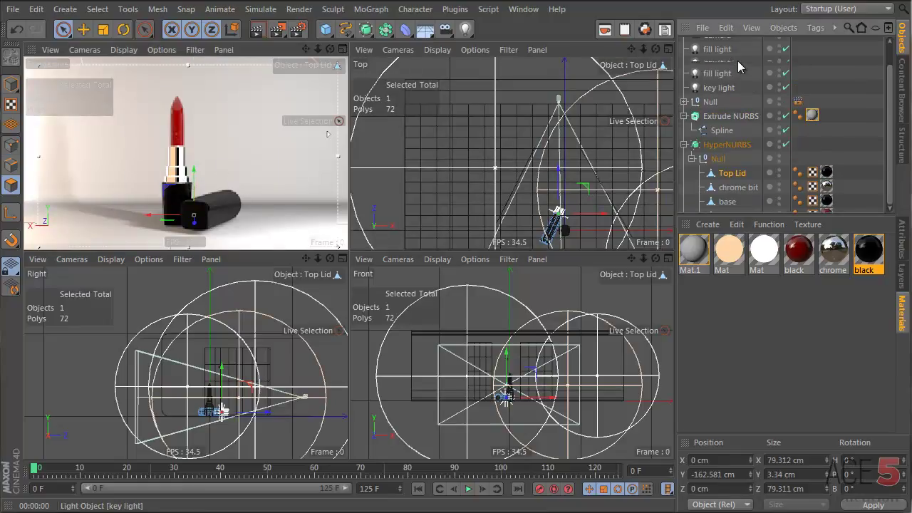
click(718, 59)
right_click(724, 63)
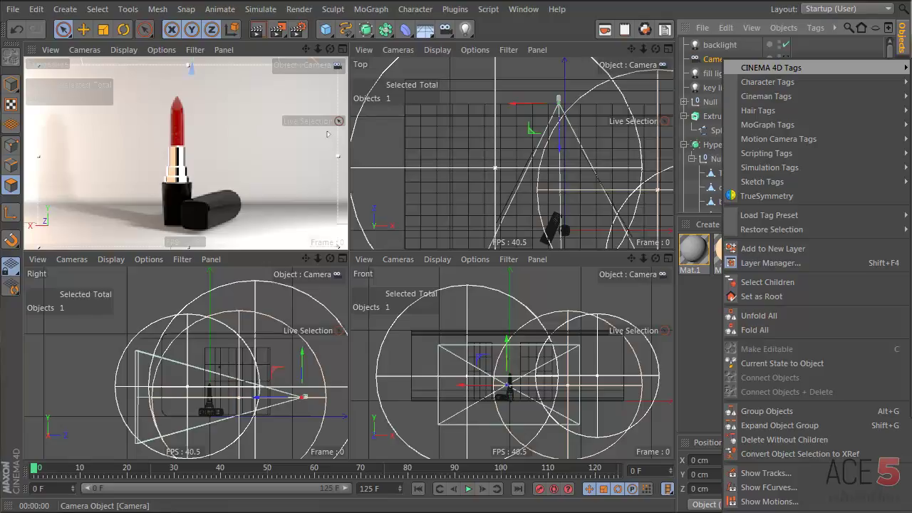
key(Escape)
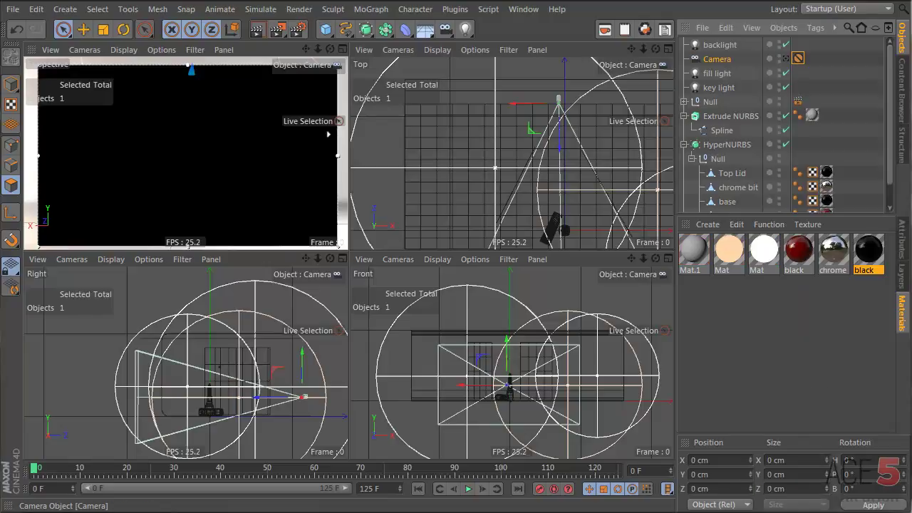
Look through the Camera, remove its Protection tag, and dolly in closer on the lipstick
click(787, 58)
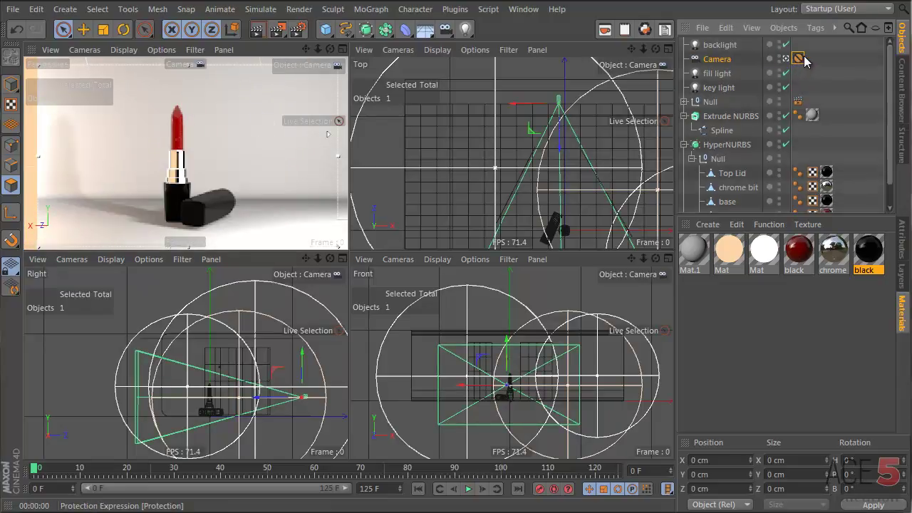
key(Delete)
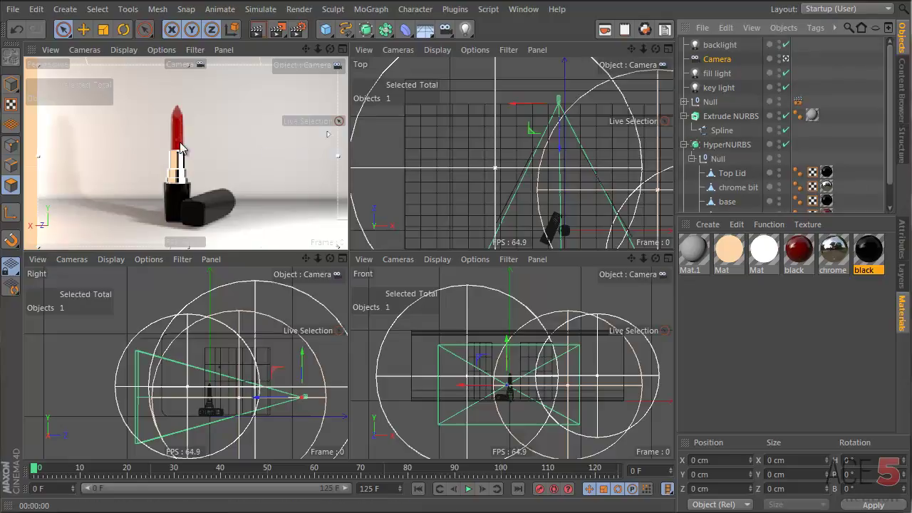
scroll(187, 155, up, 2)
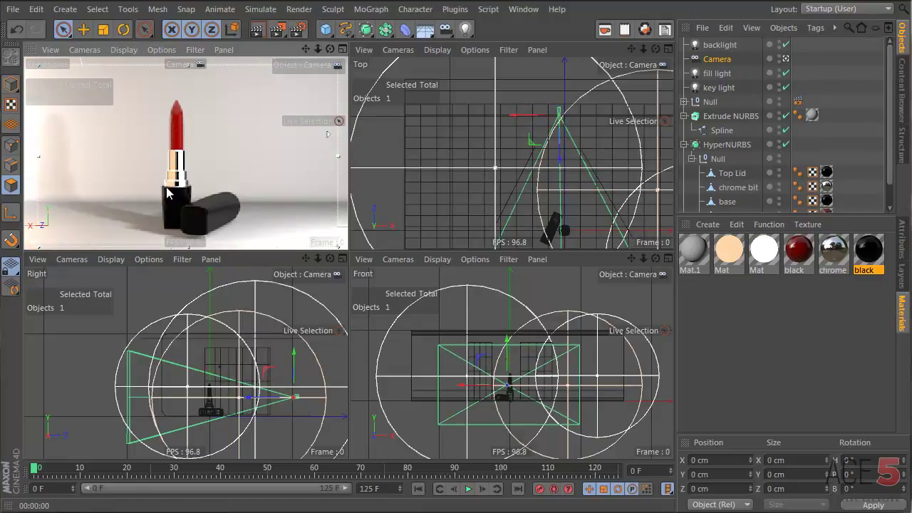
alt+drag(184, 186, 172, 186)
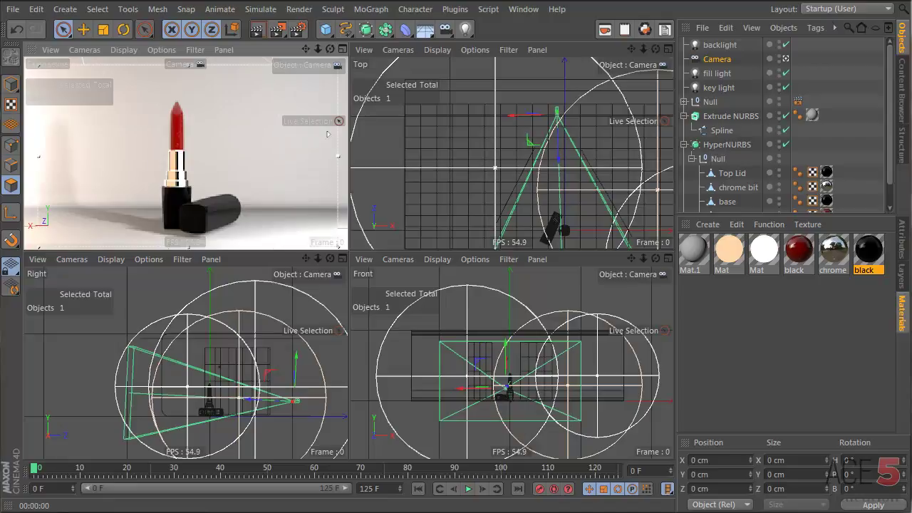
Put a Protection tag back on the Camera and return to the editor camera
right_click(722, 60)
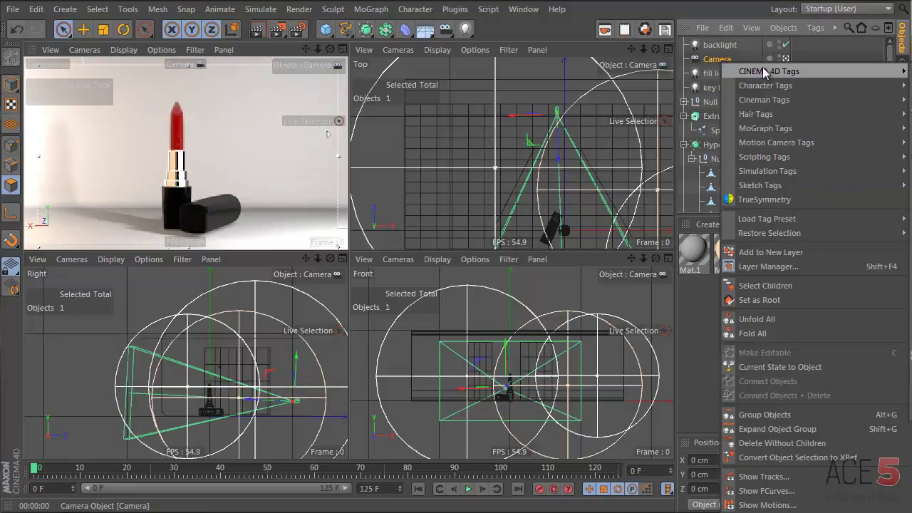
click(911, 270)
click(784, 59)
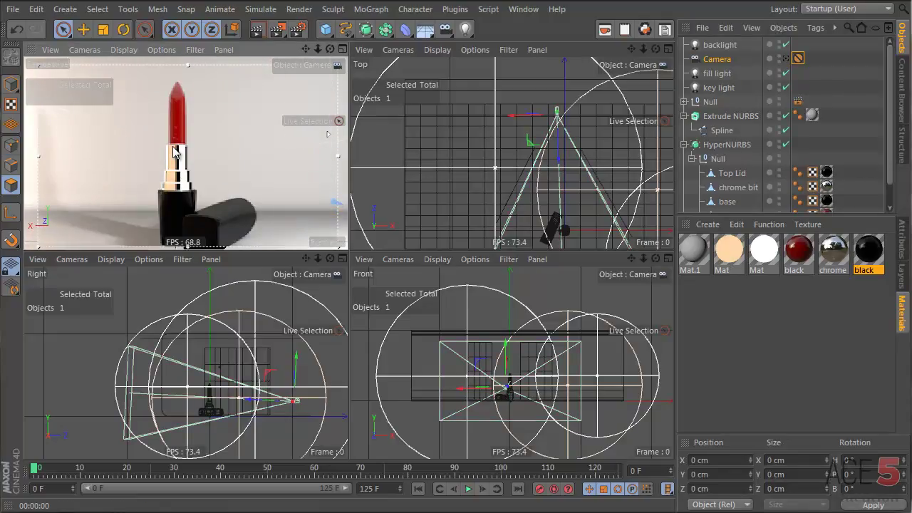
Select the Top Lid and zoom in on it in a maximised perspective view
alt+drag(173, 150, 97, 143)
scroll(695, 169, down, 1)
click(732, 149)
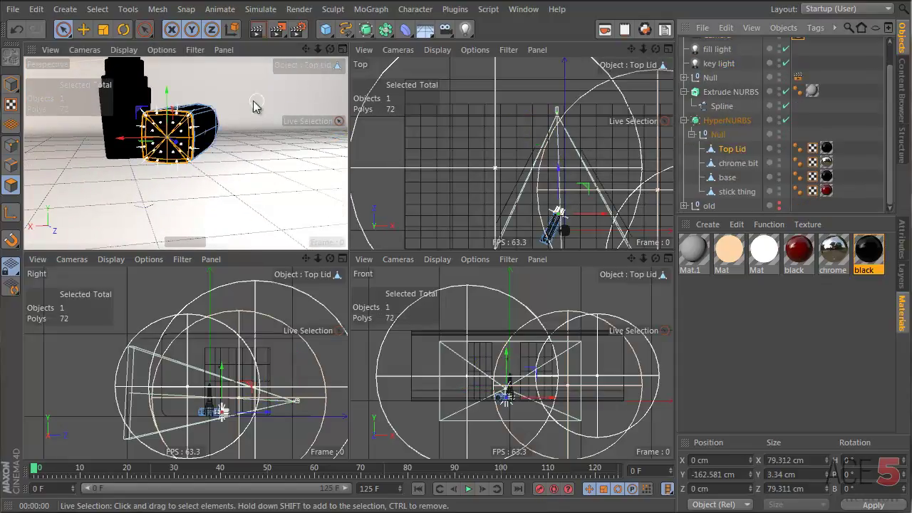
alt+drag(186, 122, 391, 178)
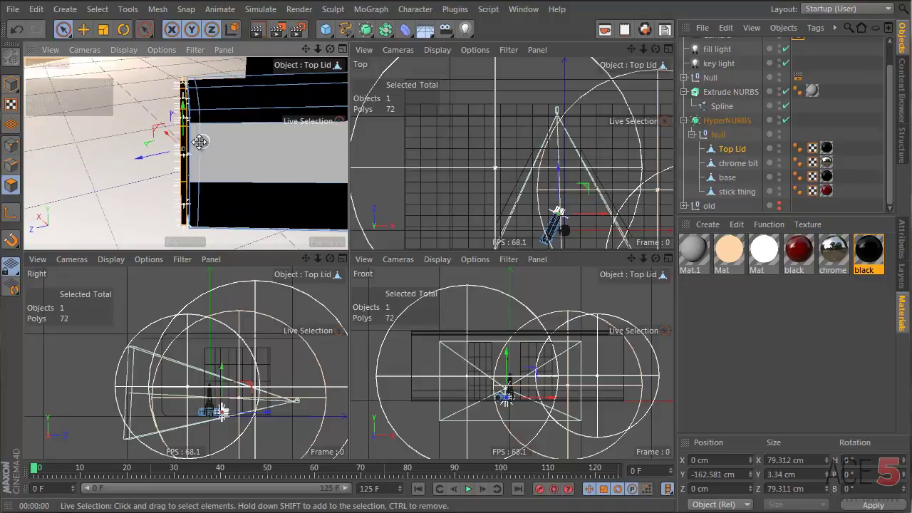
middle_click(200, 142)
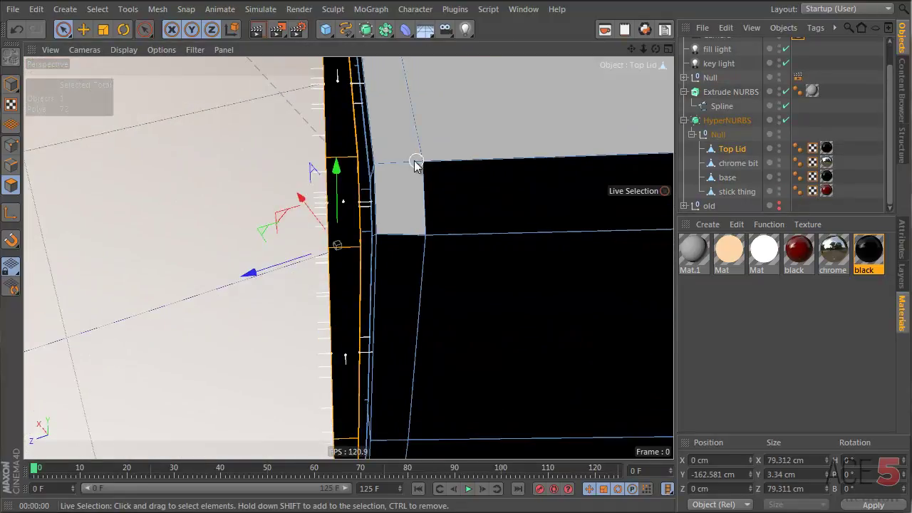
Select the lid's flat end face and duplicate the chrome material
click(425, 142)
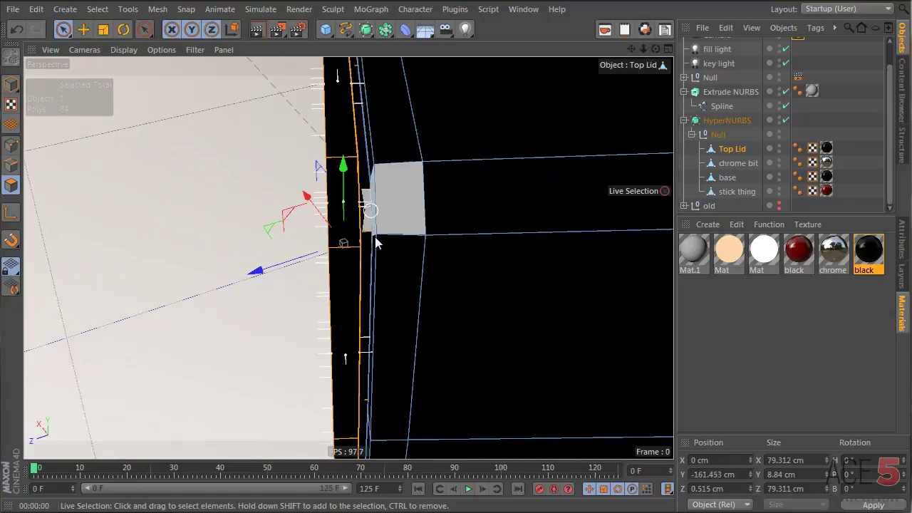
alt+drag(402, 173, 356, 219)
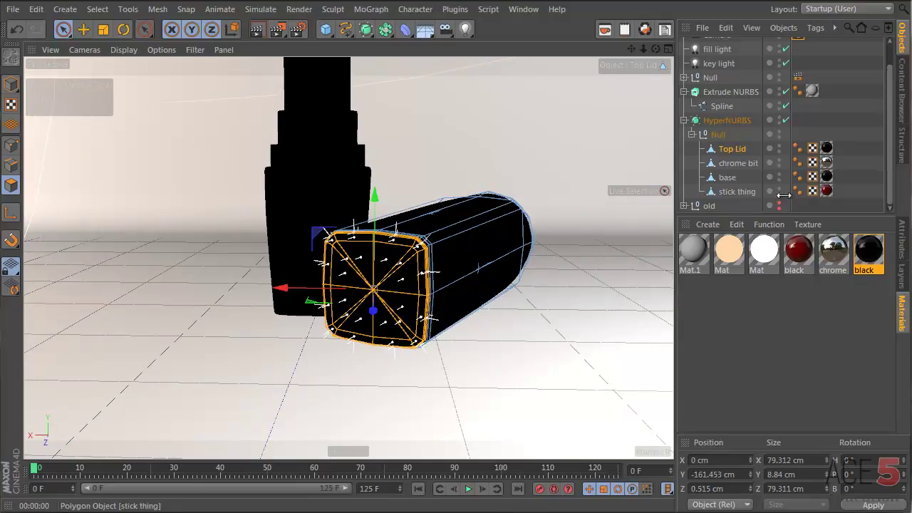
drag(830, 256, 685, 255)
Rename the chrome copy 'gold' and apply it to the selected end face
double_click(692, 270)
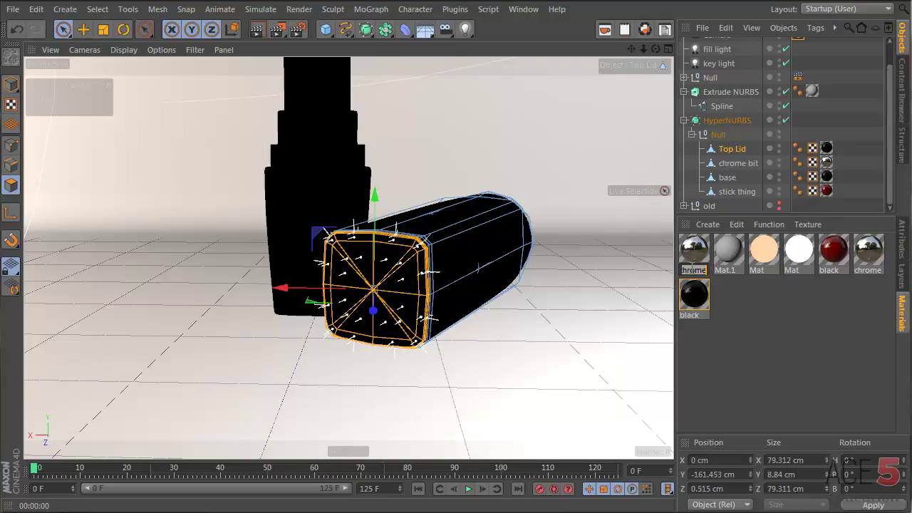
text(gold)
key(Return)
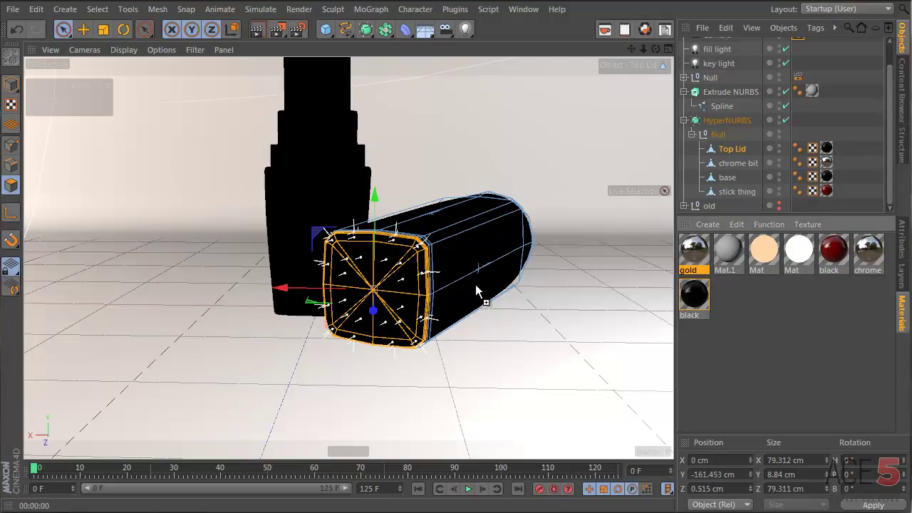
drag(318, 294, 344, 273)
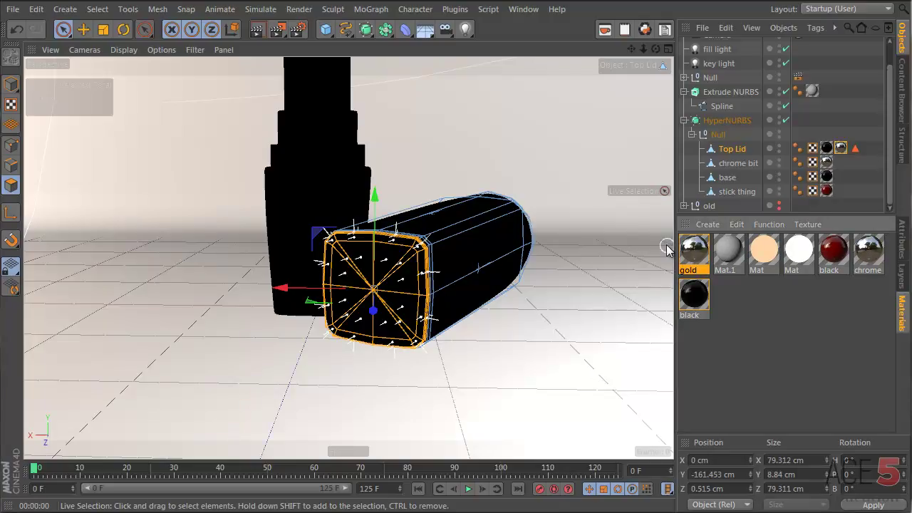
Rename the polygon selection tag 's1' and limit the gold texture tag to selection s1
click(856, 149)
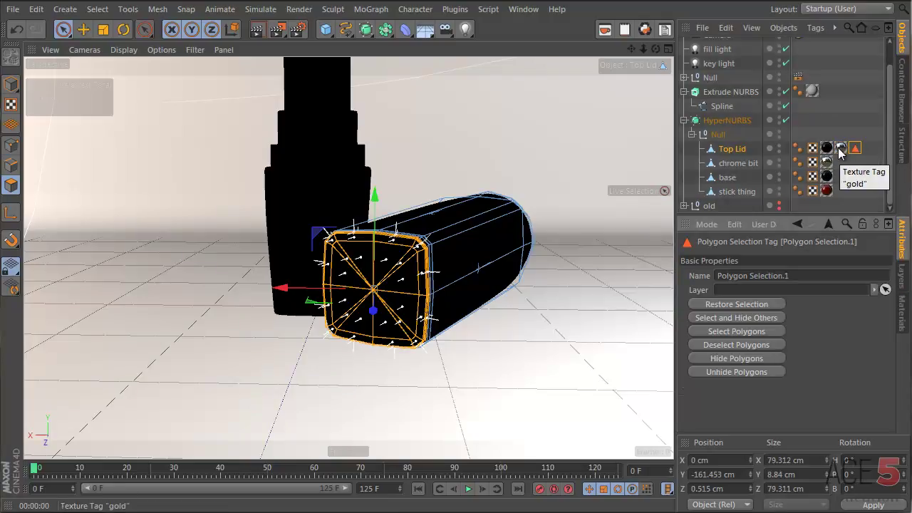
click(841, 150)
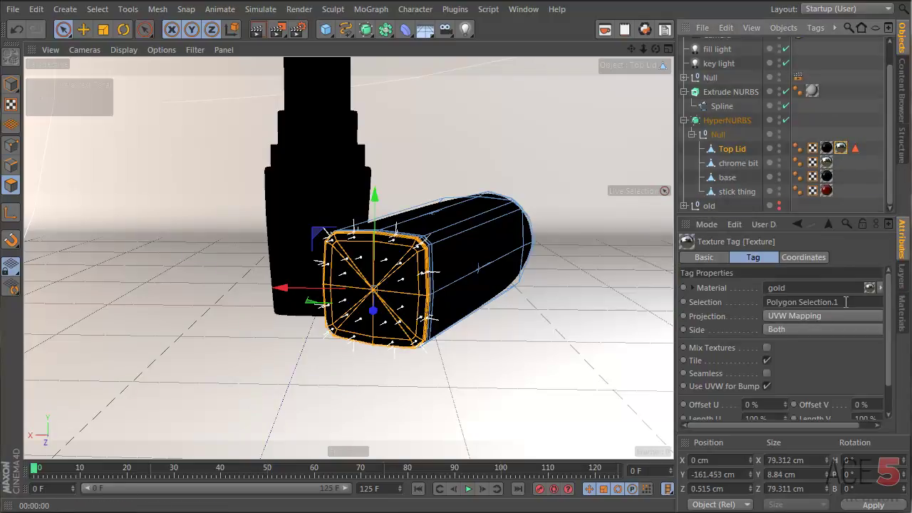
drag(850, 303, 770, 306)
click(855, 148)
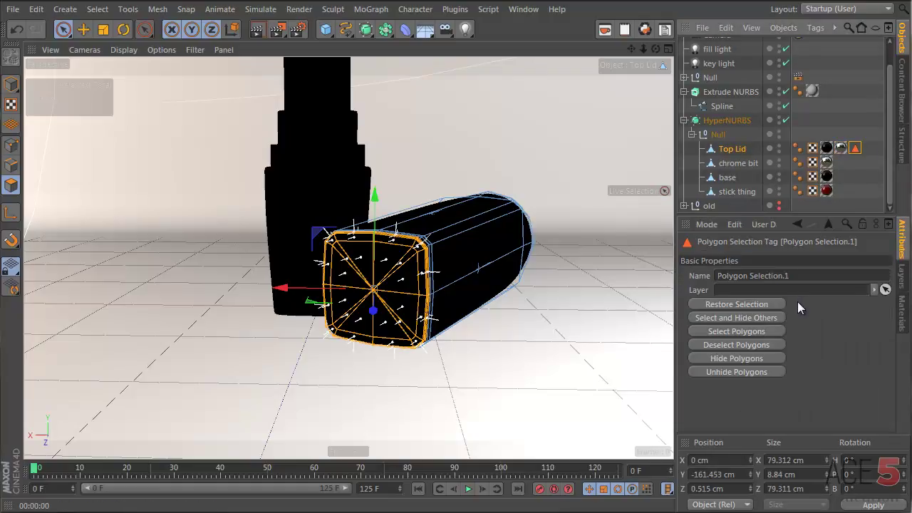
drag(719, 276, 788, 275)
text(s1)
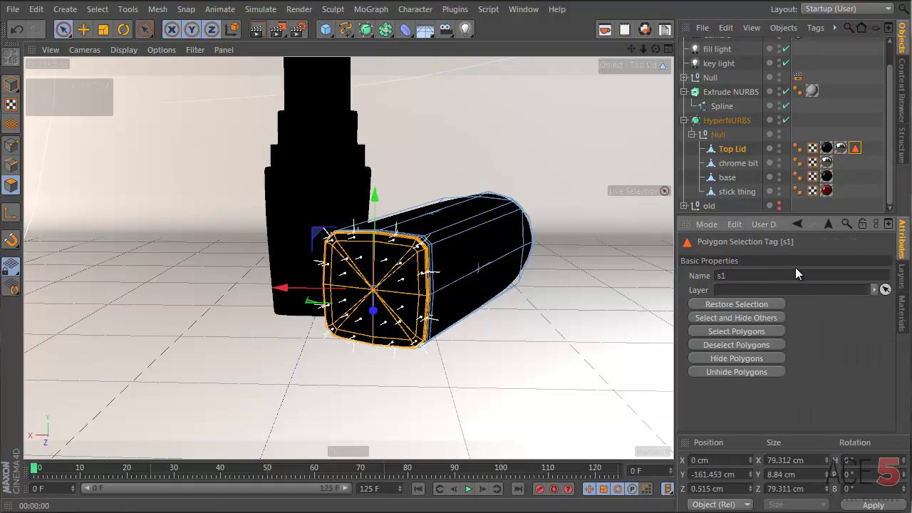
click(841, 148)
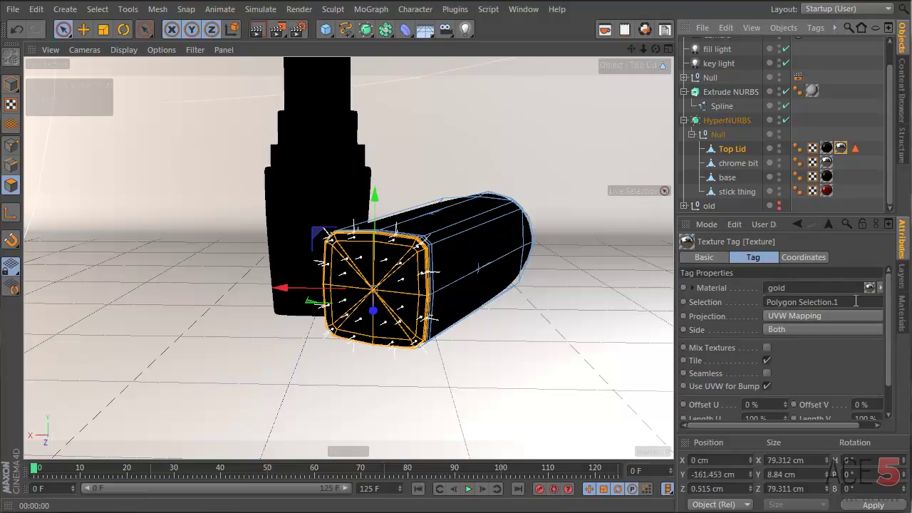
text(s1)
key(Return)
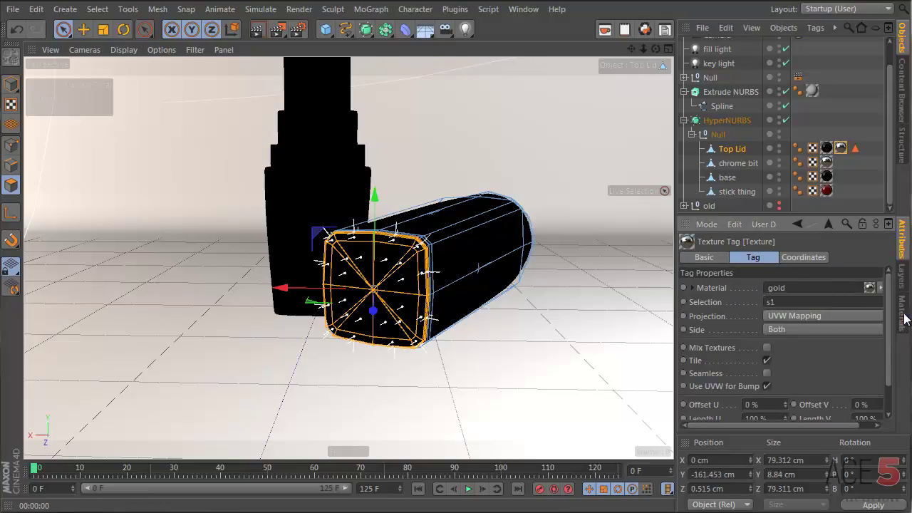
click(903, 314)
Tint gold's reflection a saturated gold and load a Fresnel shader into the reflection
double_click(700, 253)
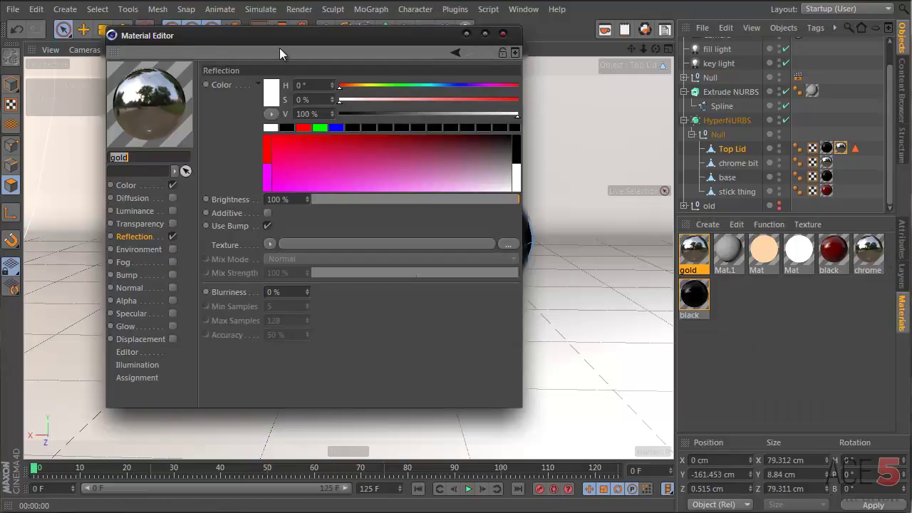
drag(281, 50, 616, 67)
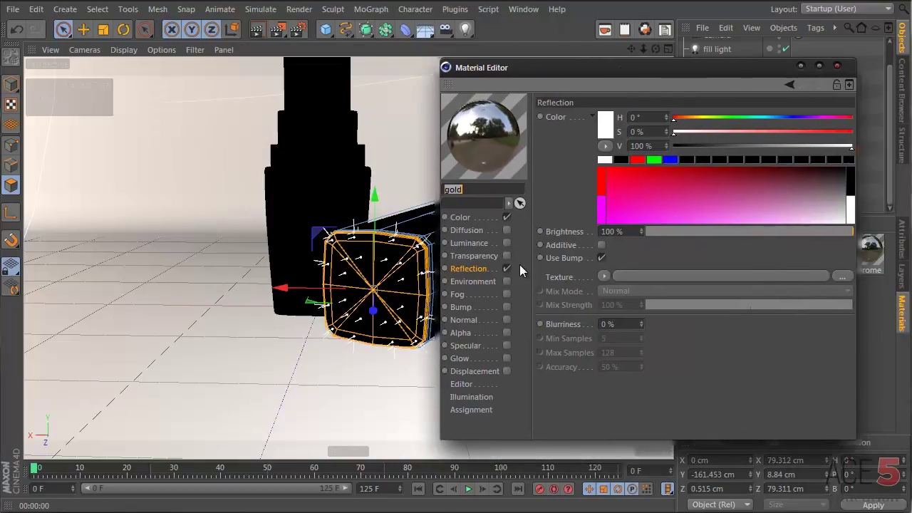
drag(718, 119, 693, 119)
drag(774, 132, 883, 143)
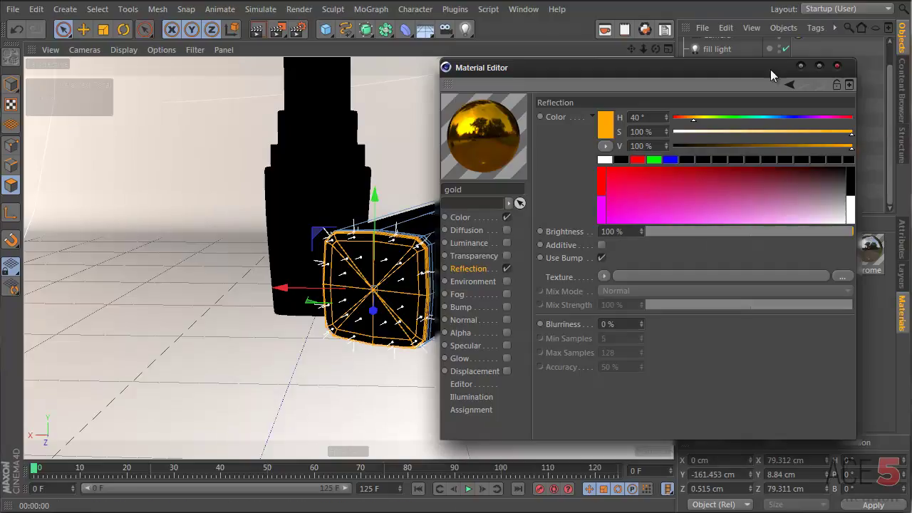
click(606, 278)
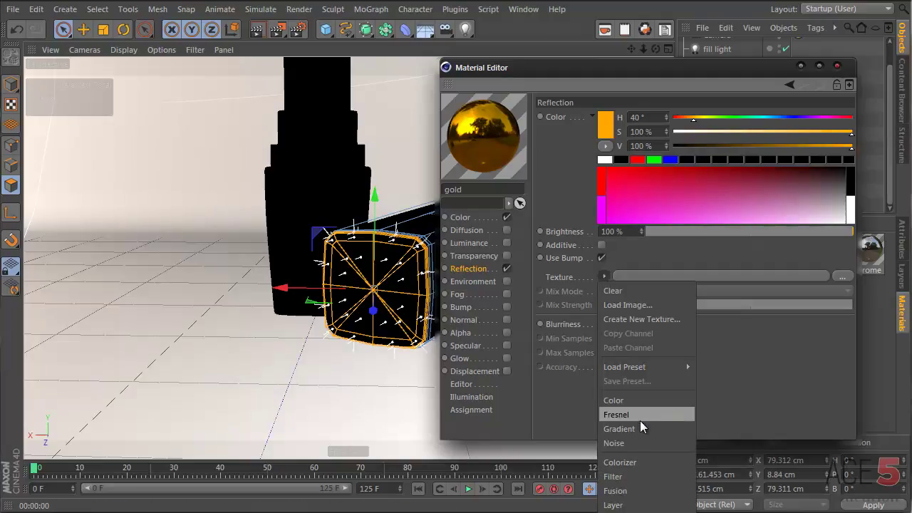
click(639, 421)
click(683, 347)
mouse_move(670, 233)
mouse_down()
mouse_move(663, 239)
mouse_move(677, 236)
mouse_up()
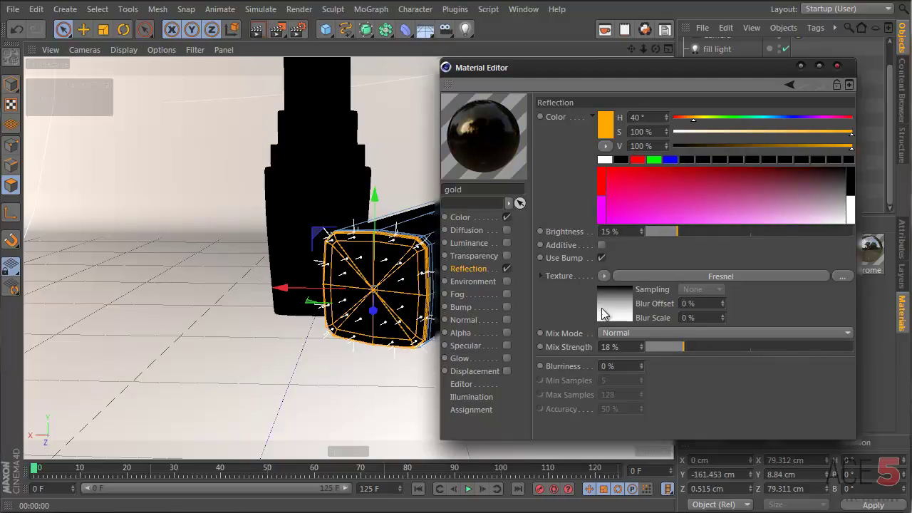
Colour the Fresnel gradient from dark orange to yellow-orange
click(618, 304)
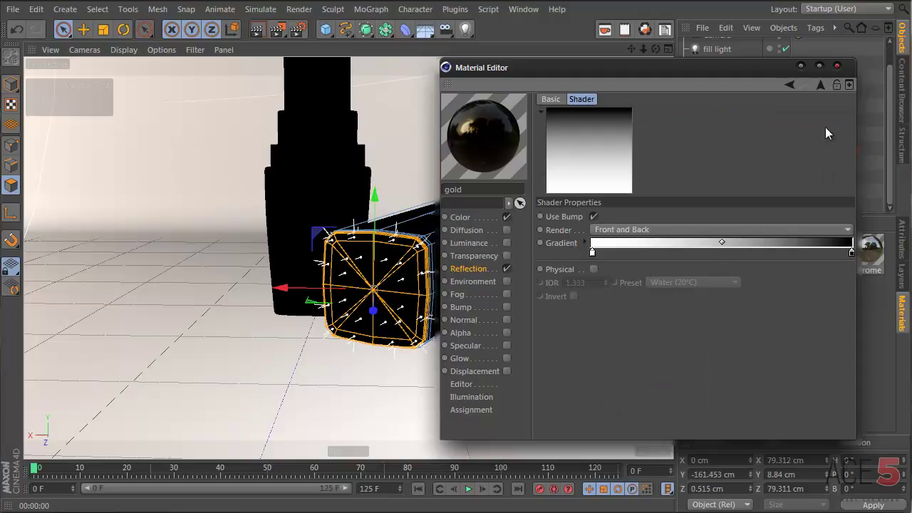
double_click(851, 253)
click(831, 200)
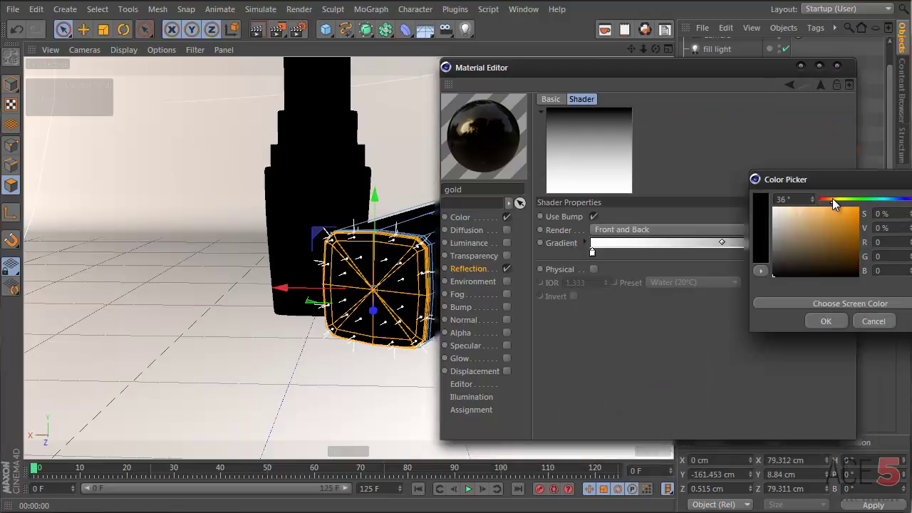
click(843, 258)
click(829, 322)
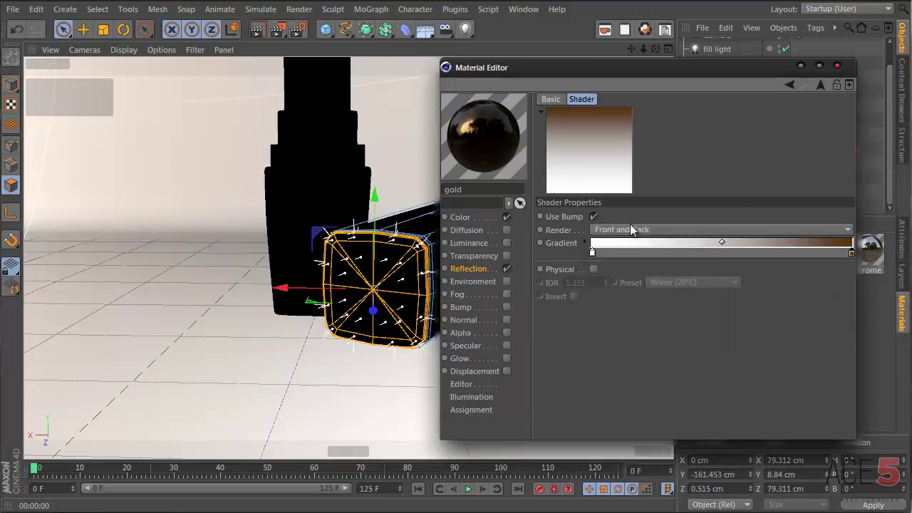
click(820, 85)
click(631, 306)
double_click(592, 249)
click(577, 199)
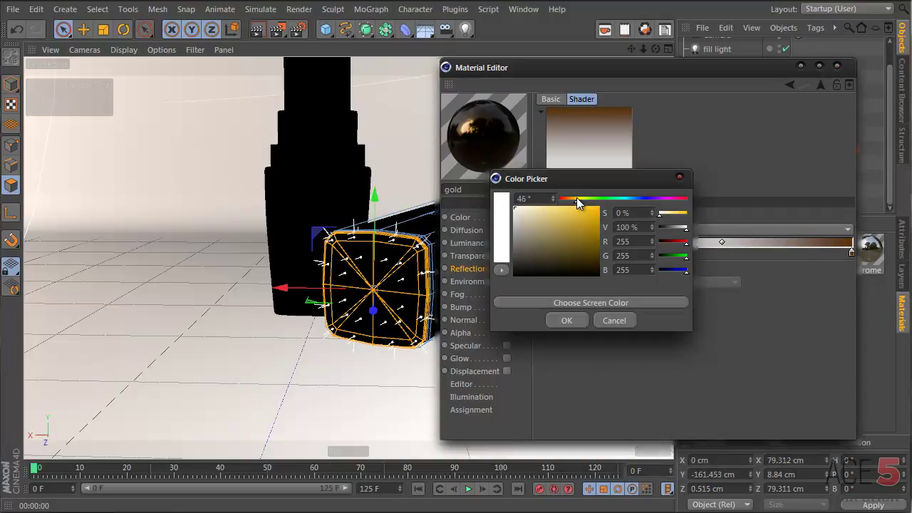
click(575, 321)
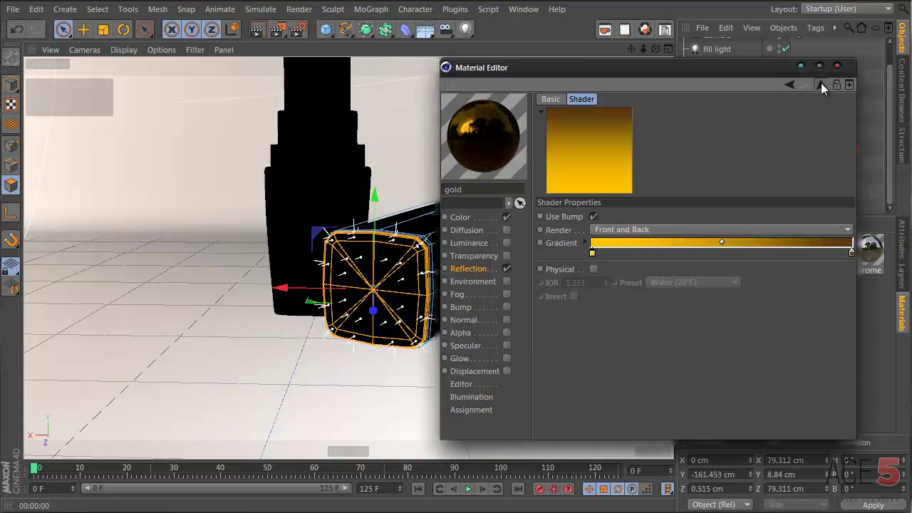
click(820, 86)
Darken the gradient's dark end to near black, with reflection brightness 4% and mix 29%
drag(683, 347, 787, 349)
drag(677, 235, 650, 235)
drag(702, 348, 839, 351)
click(612, 307)
double_click(852, 252)
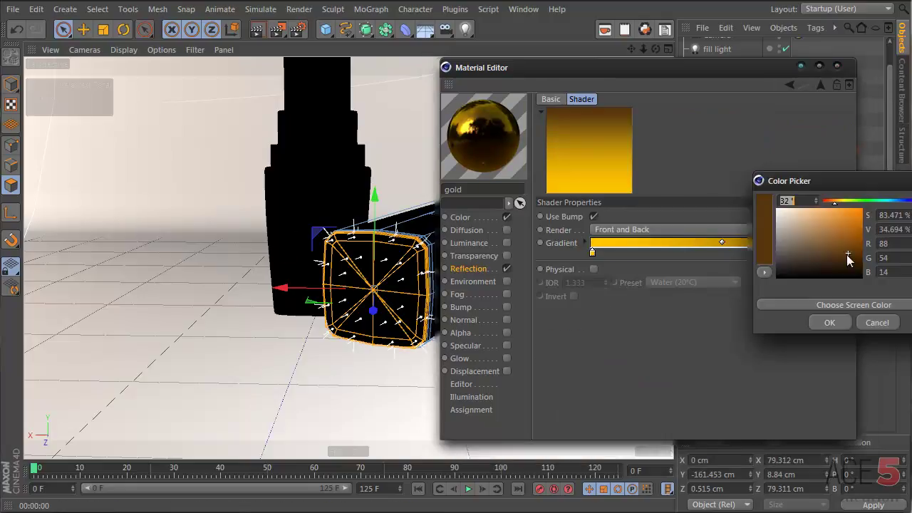
drag(823, 231, 874, 276)
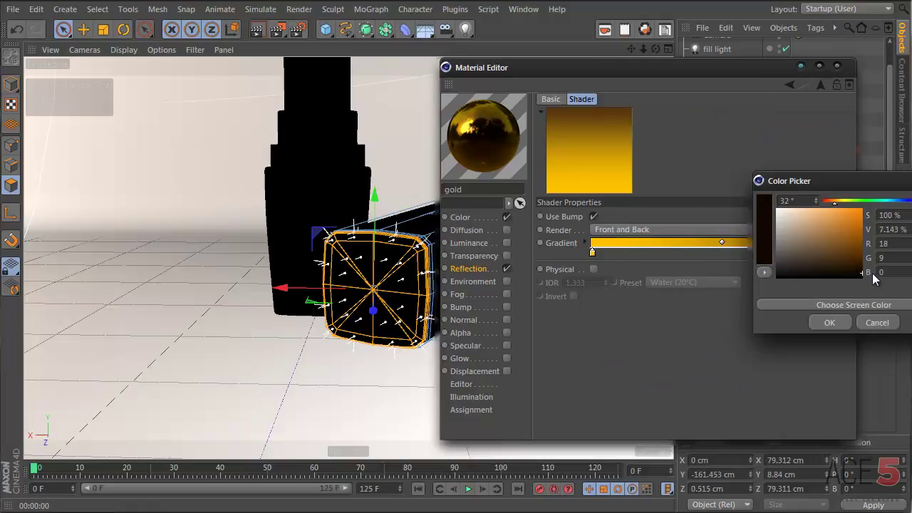
click(826, 322)
click(822, 84)
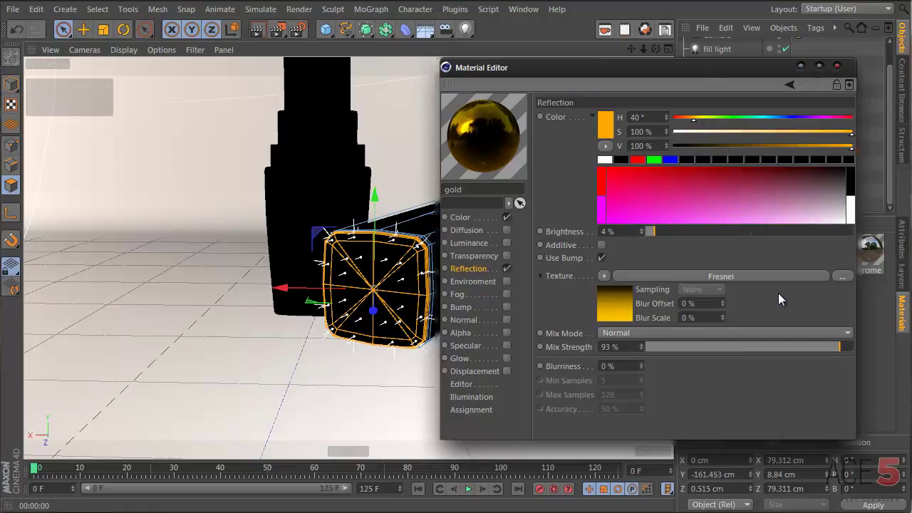
drag(761, 350, 708, 348)
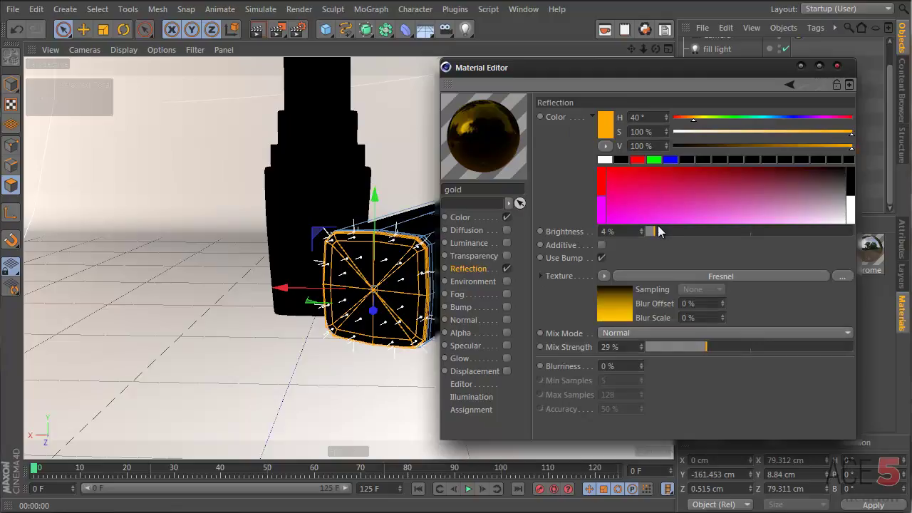
Tint gold's base colour orange and set its reflection to 82% brightness and 50% mix strength
click(477, 217)
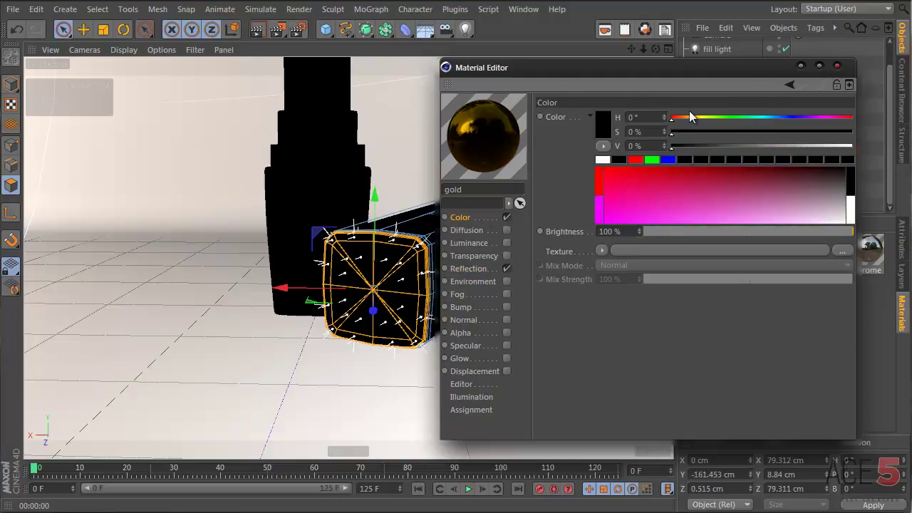
drag(678, 119, 658, 146)
click(498, 269)
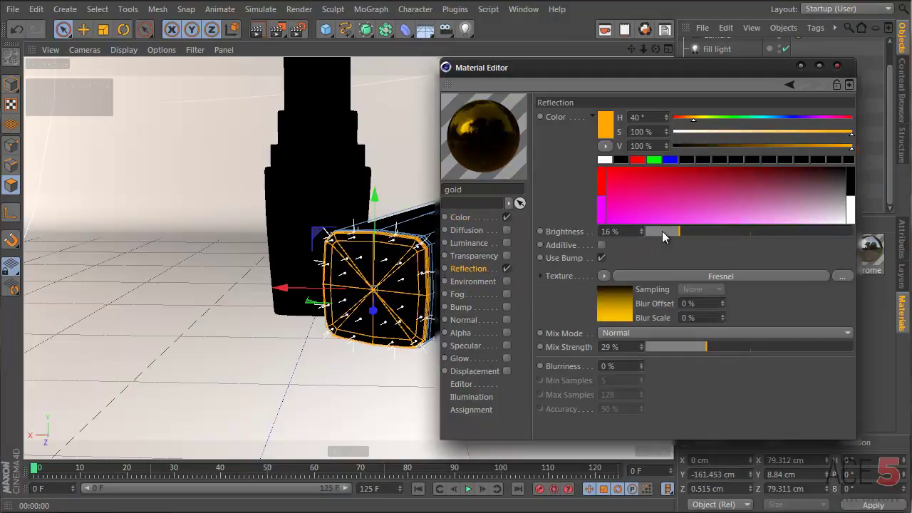
drag(666, 230, 709, 231)
drag(705, 347, 787, 348)
drag(703, 229, 799, 246)
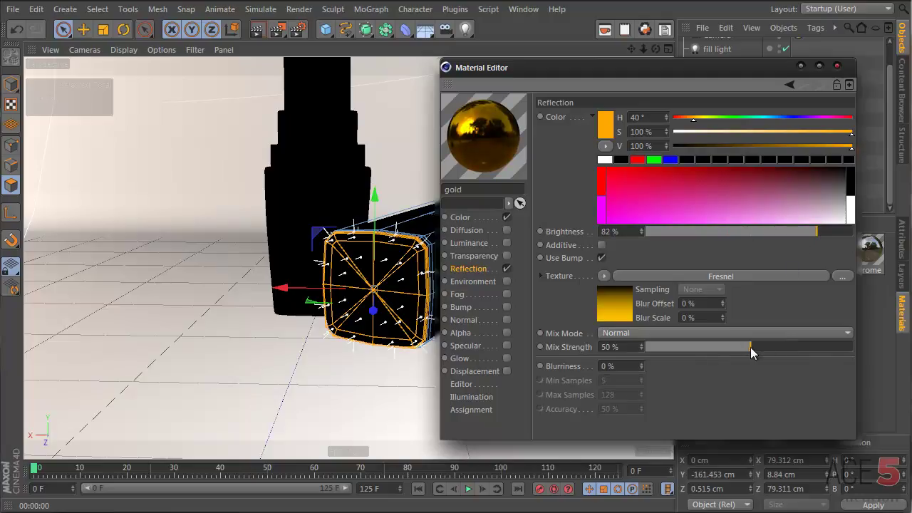
drag(765, 66, 829, 93)
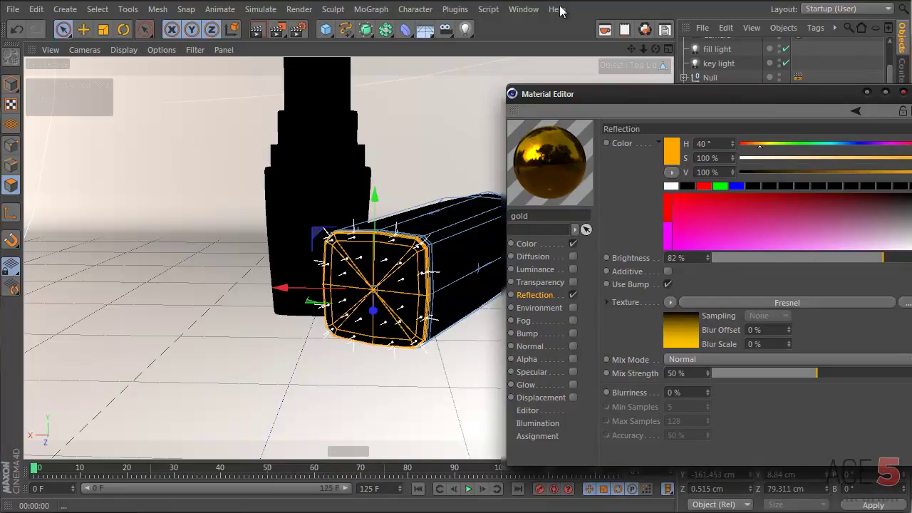
scroll(741, 54, up, 2)
Test-render through the Camera, set the reflection hue to 47°, and maximise the camera view
click(787, 59)
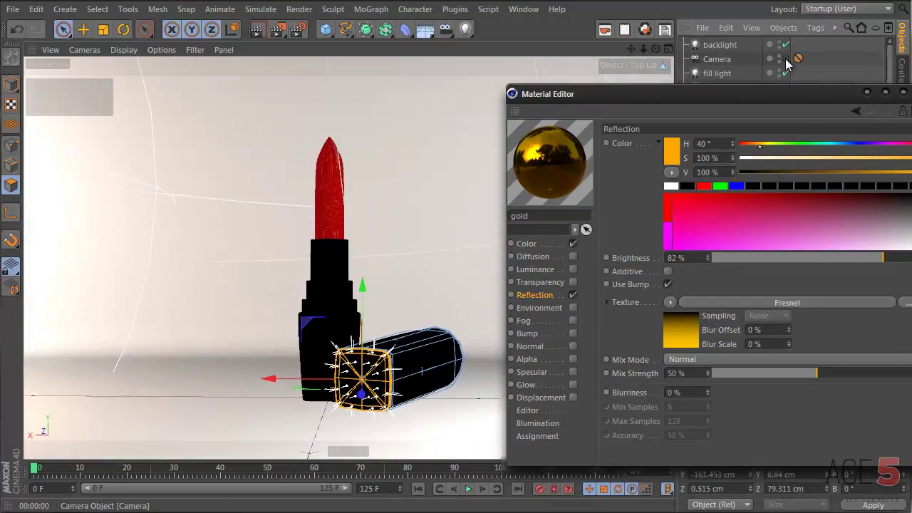
middle_click(279, 154)
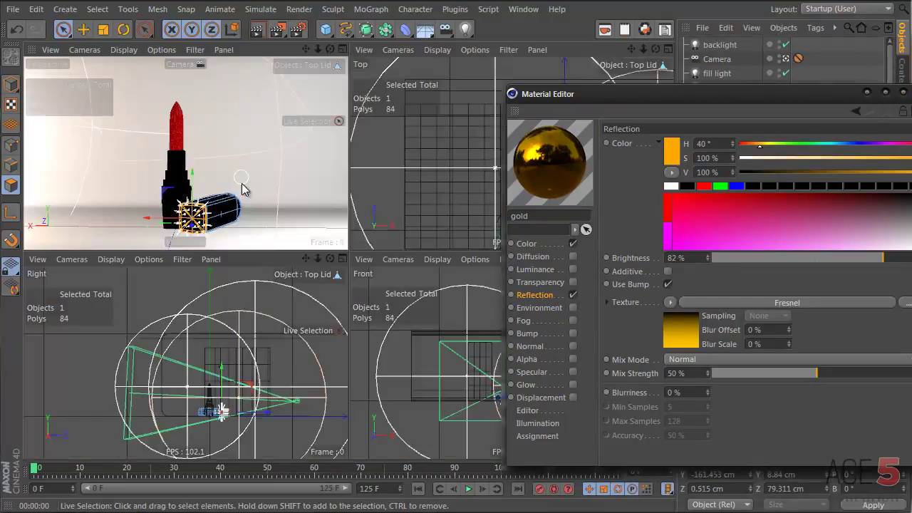
key(ctrl+r)
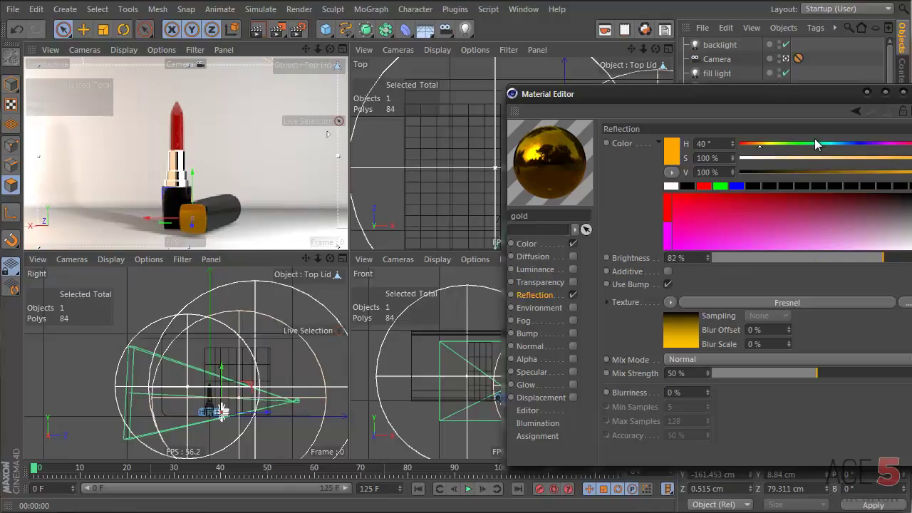
click(763, 144)
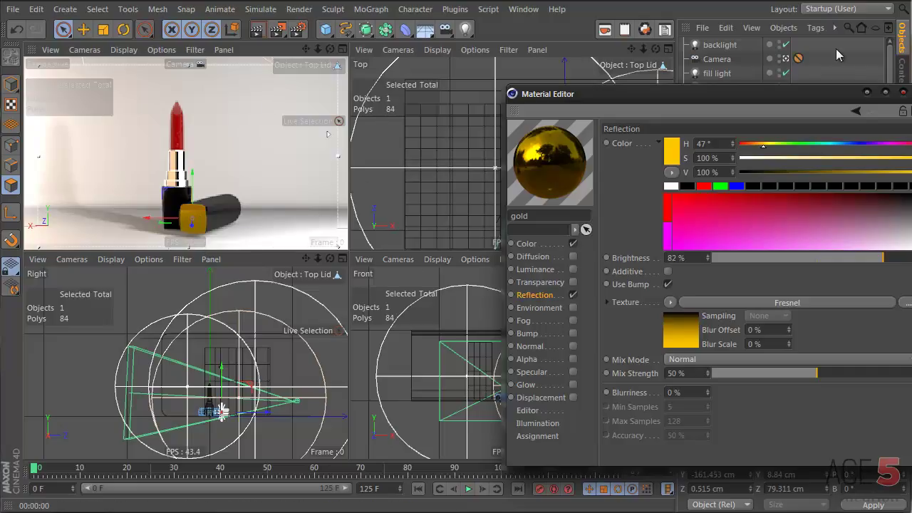
click(785, 60)
middle_click(185, 142)
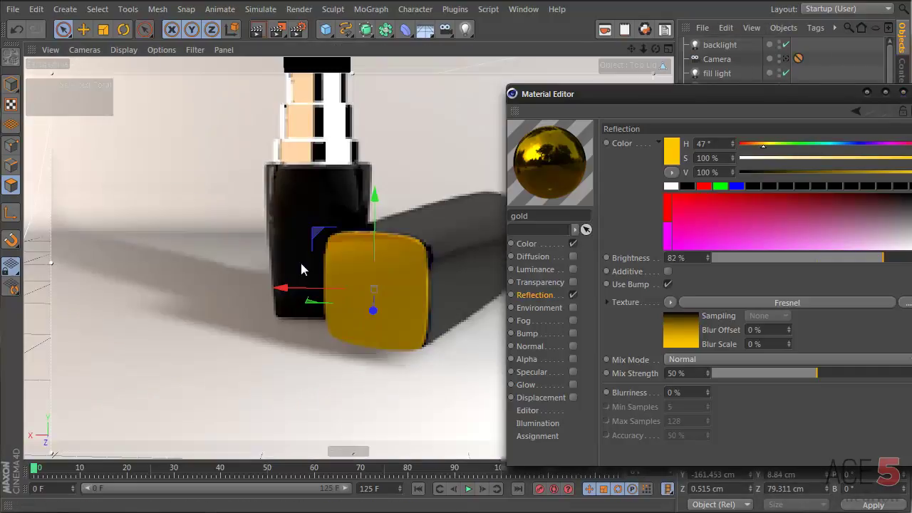
Select all the polygons of the gold cap's front face
click(360, 238)
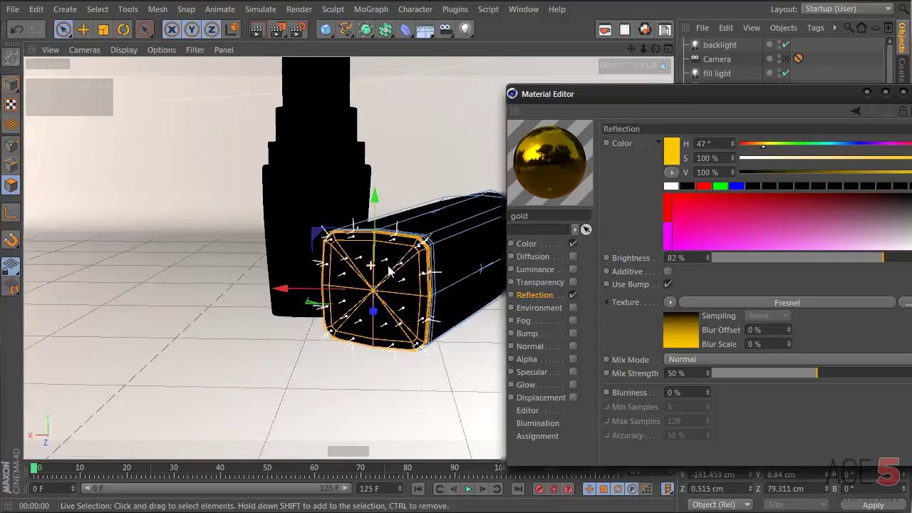
mouse_move(378, 285)
mouse_down()
mouse_move(354, 296)
mouse_move(370, 325)
mouse_move(393, 321)
mouse_move(391, 292)
mouse_move(405, 301)
mouse_move(284, 335)
mouse_move(414, 287)
mouse_move(326, 307)
mouse_up()
key(e)
alt+drag(227, 329, 351, 420)
Set the Move tool's modeling axis orientation to Object
drag(695, 95, 360, 420)
click(903, 238)
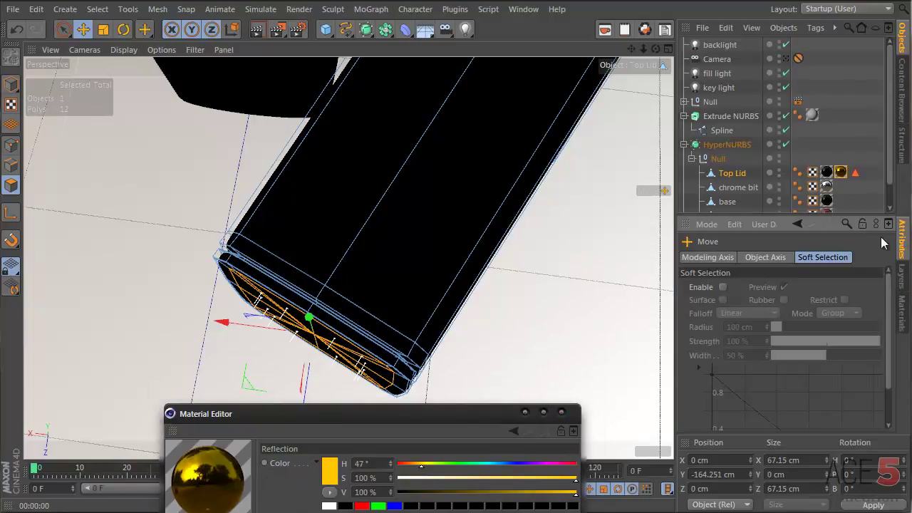
click(782, 258)
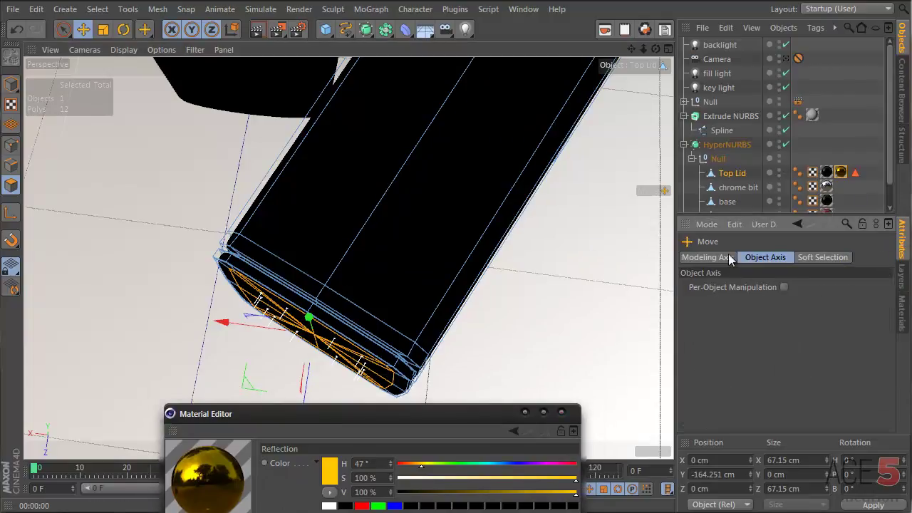
click(713, 258)
shift+click(821, 258)
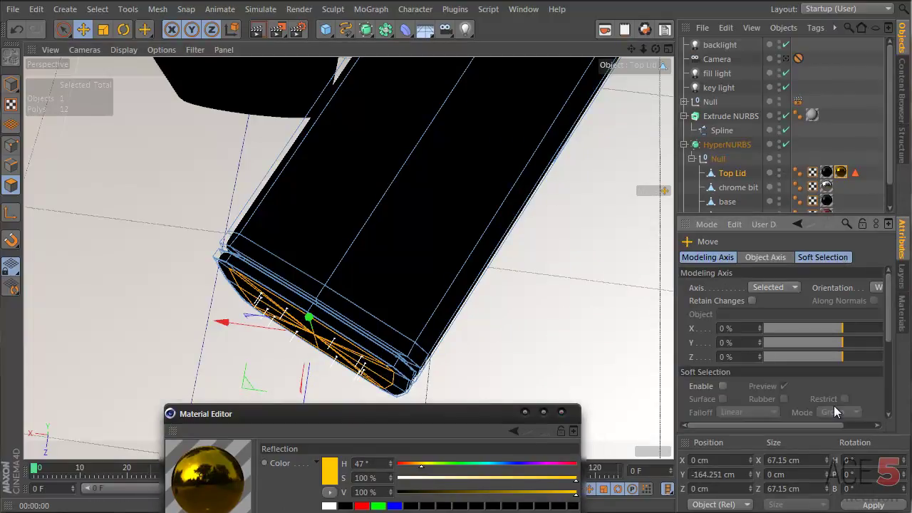
drag(819, 425, 848, 426)
click(705, 257)
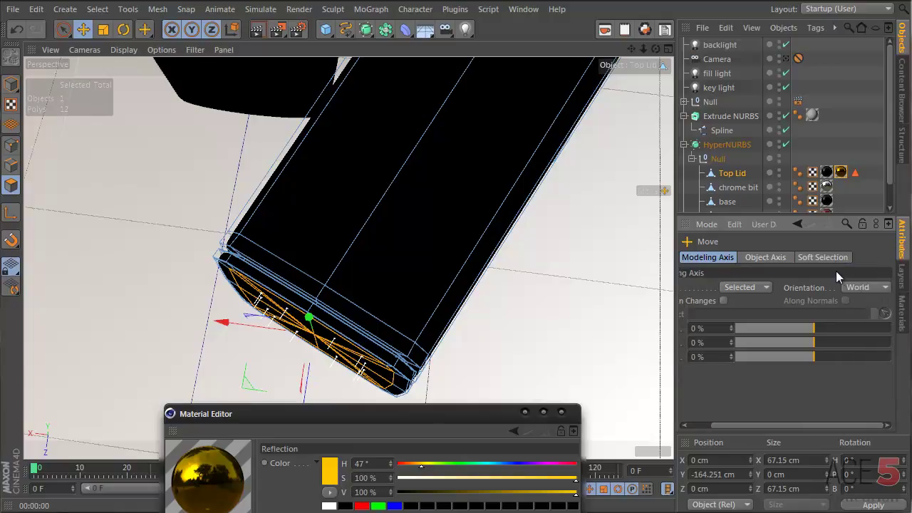
click(867, 285)
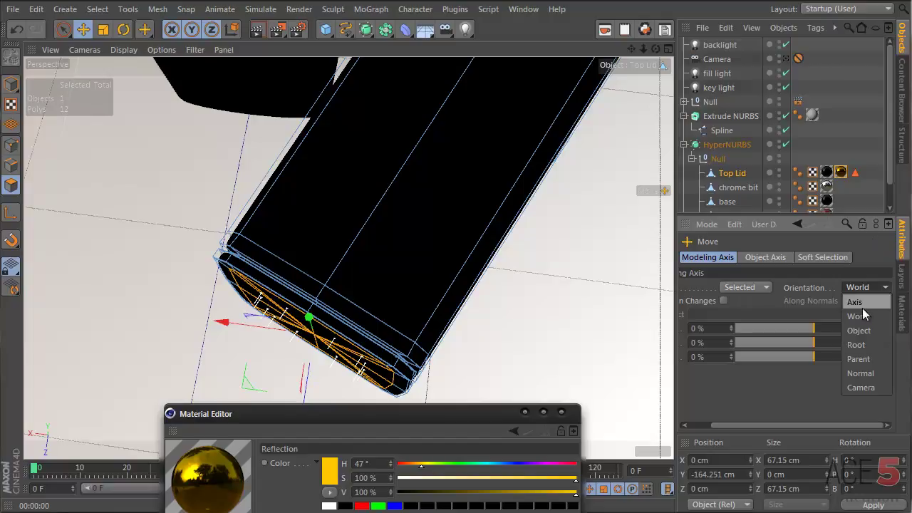
click(859, 332)
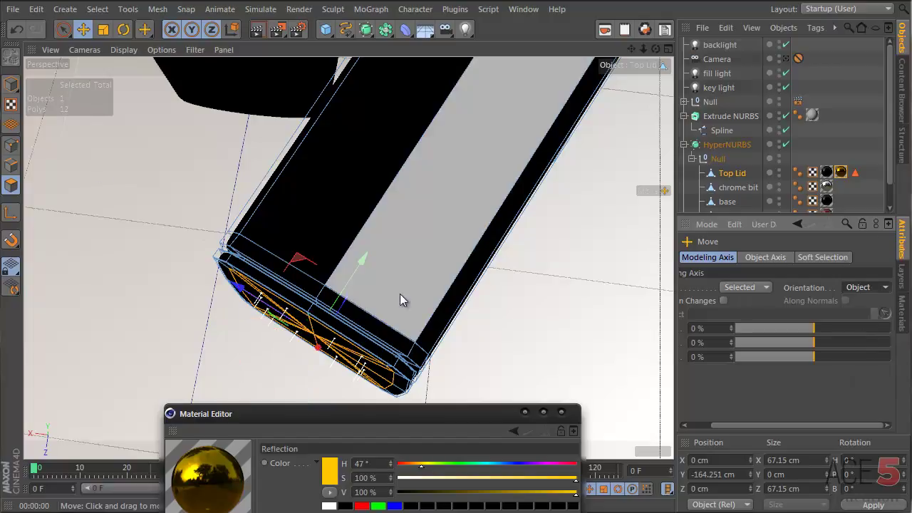
Push the cap face 1.78 cm along Y, then reframe the Camera lower and re-render
drag(356, 276, 352, 278)
click(746, 157)
alt+drag(244, 332, 380, 230)
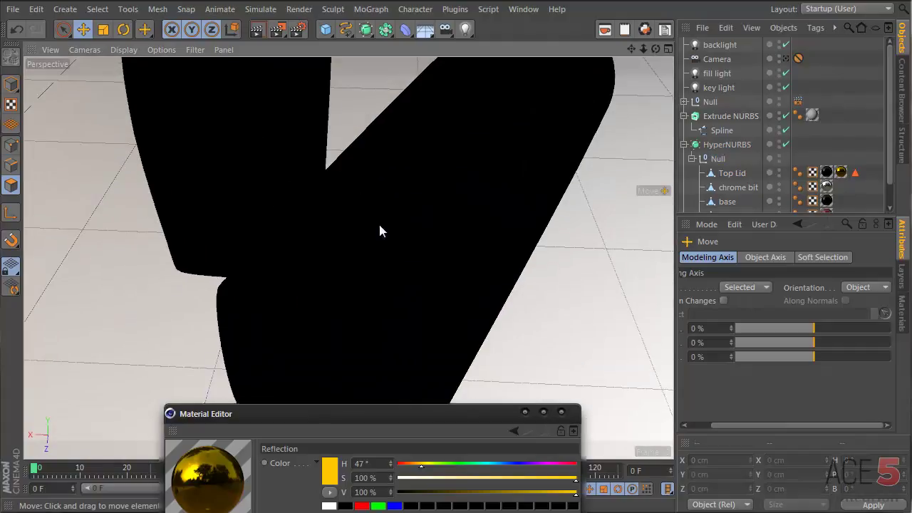
click(786, 58)
alt+drag(297, 133, 319, 73)
middle_click(285, 145)
key(ctrl+r)
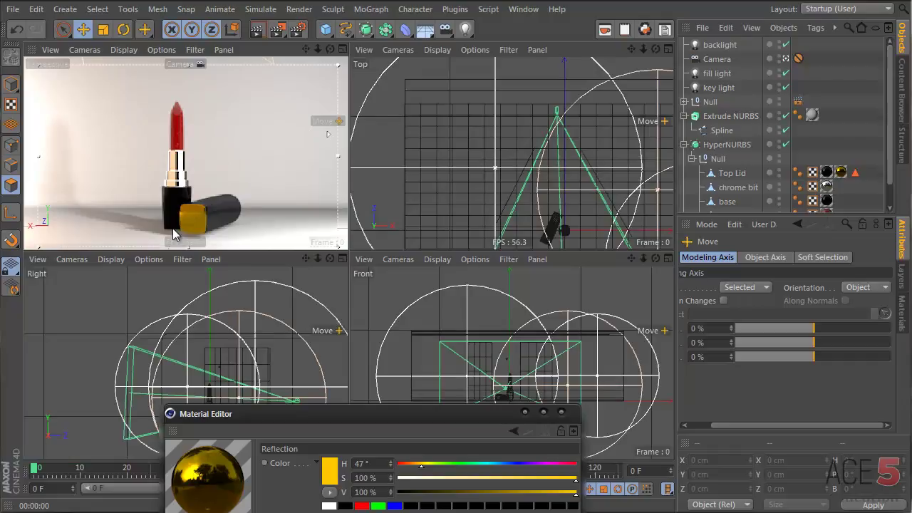
drag(356, 414, 602, 74)
Set gold's reflection to 0% mix, 72% brightness and 41% saturation
click(451, 225)
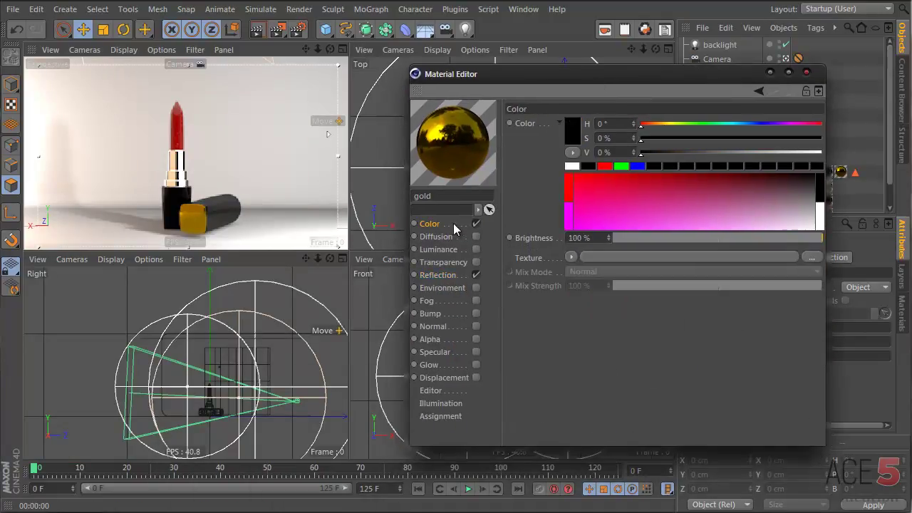
click(437, 275)
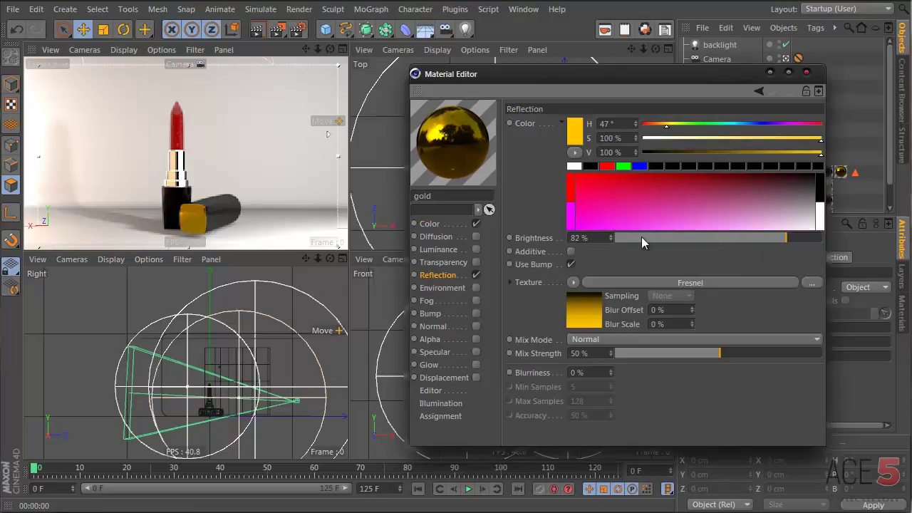
drag(662, 357, 545, 349)
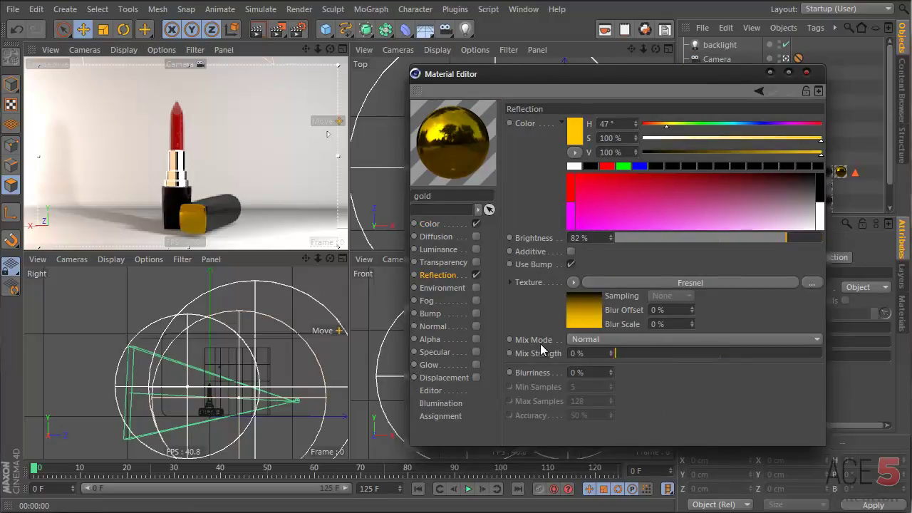
drag(786, 238, 760, 234)
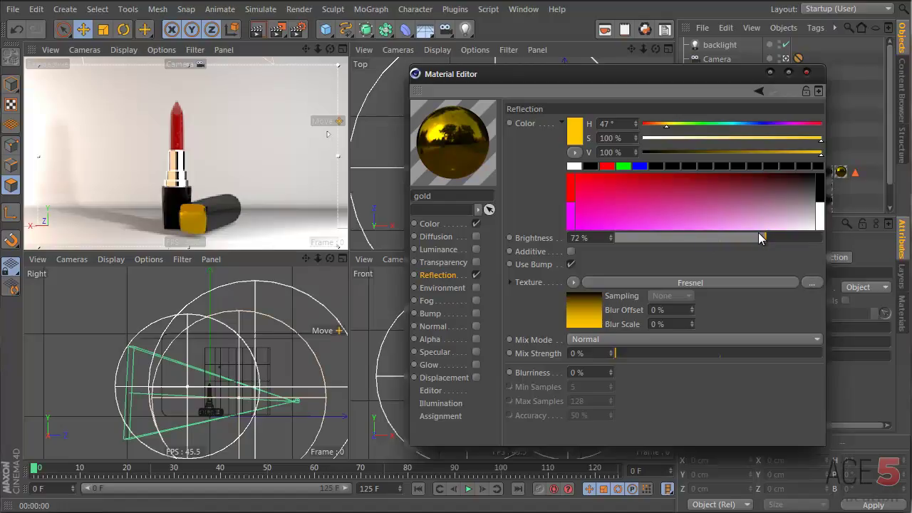
drag(794, 155, 775, 139)
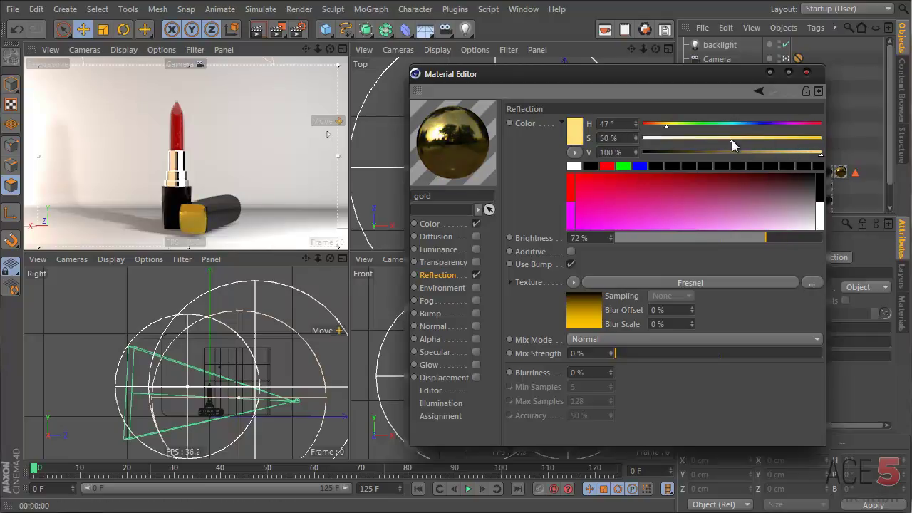
drag(726, 139, 717, 139)
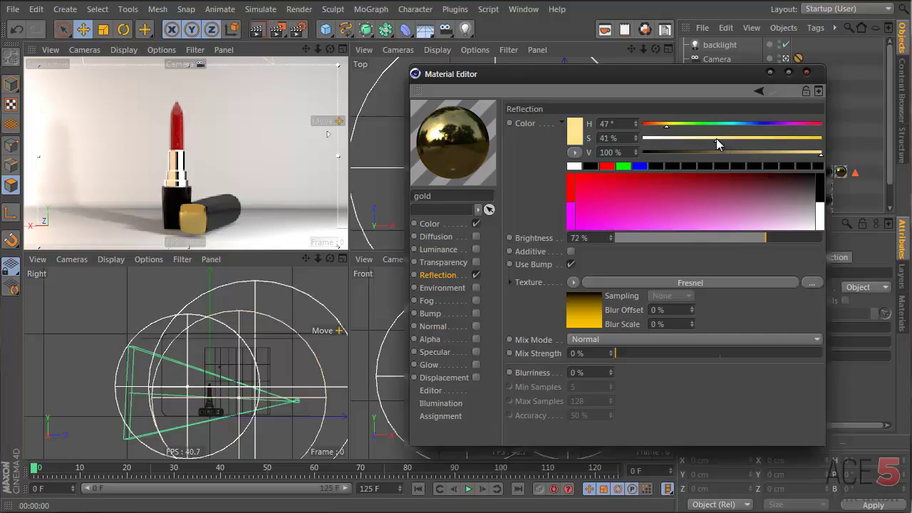
Render the full-size view of the lipstick and close the material settings
click(257, 31)
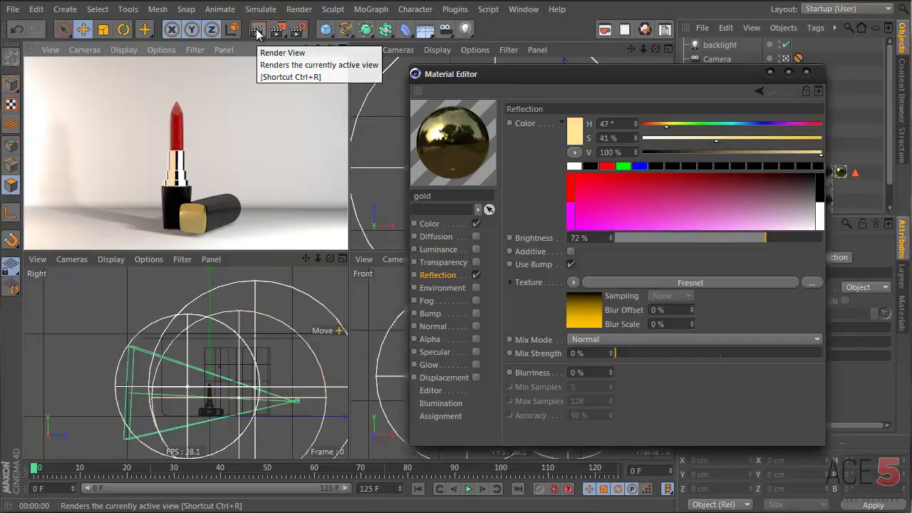
middle_click(213, 194)
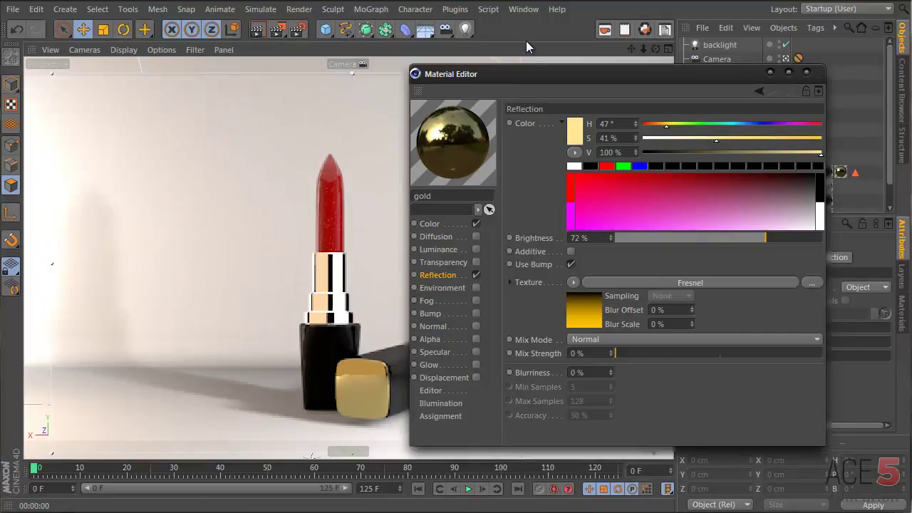
drag(610, 74, 841, 60)
click(263, 33)
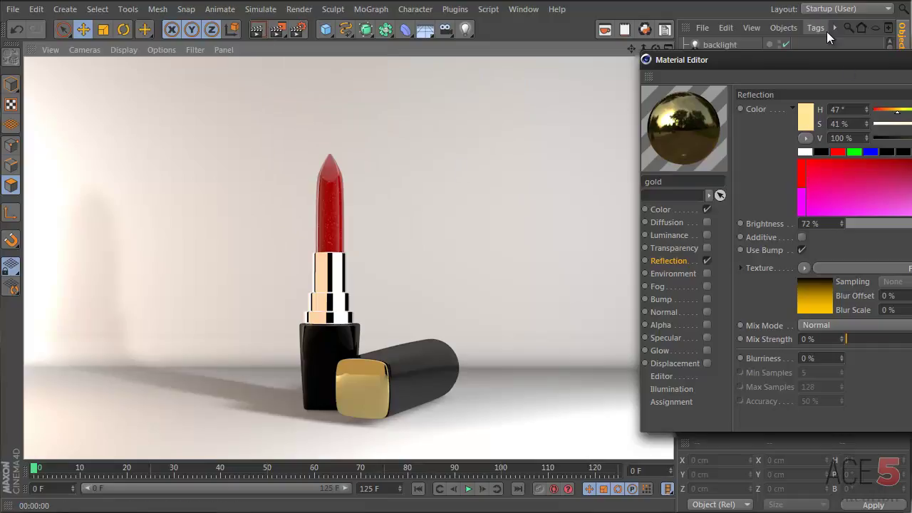
drag(762, 67, 406, 91)
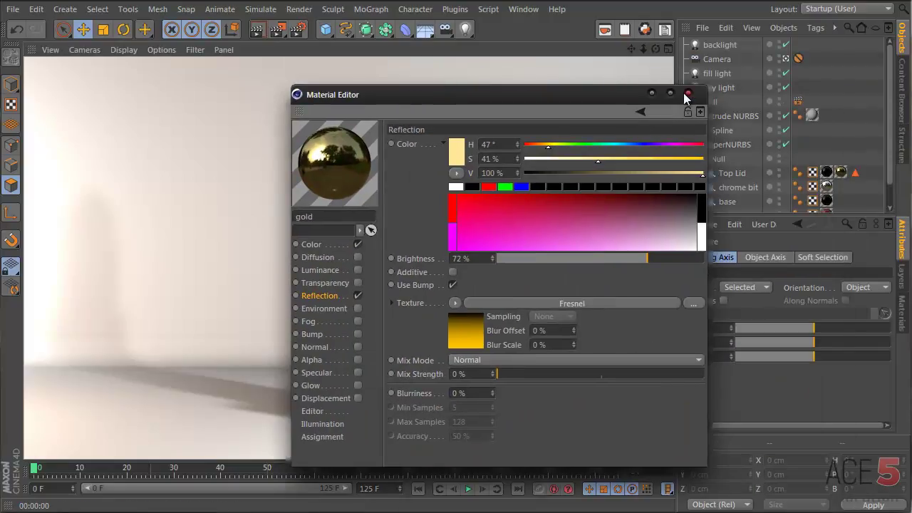
click(688, 99)
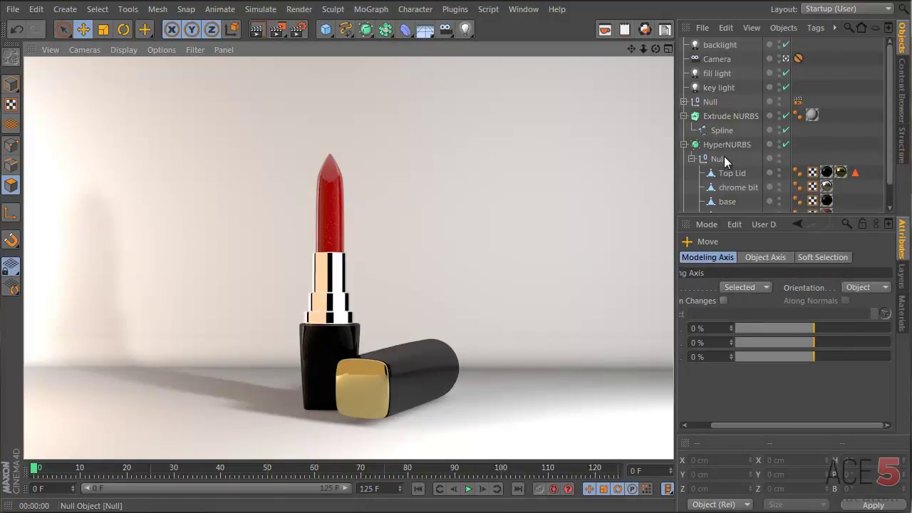
Select the Top Lid and rotate it about 11 degrees
click(731, 187)
click(728, 175)
key(r)
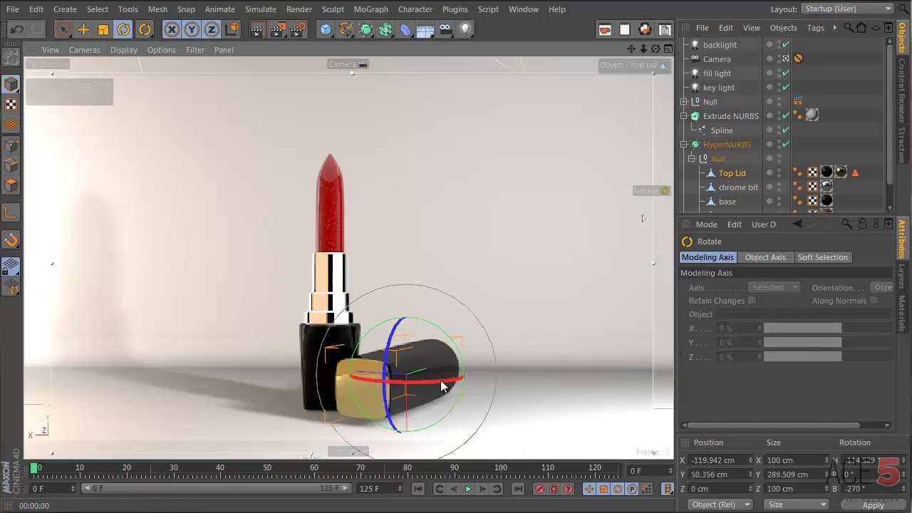
drag(452, 385, 378, 316)
Slide the lying cap further back in the Top view, shrink it slightly, and deselect it
key(e)
middle_click(378, 316)
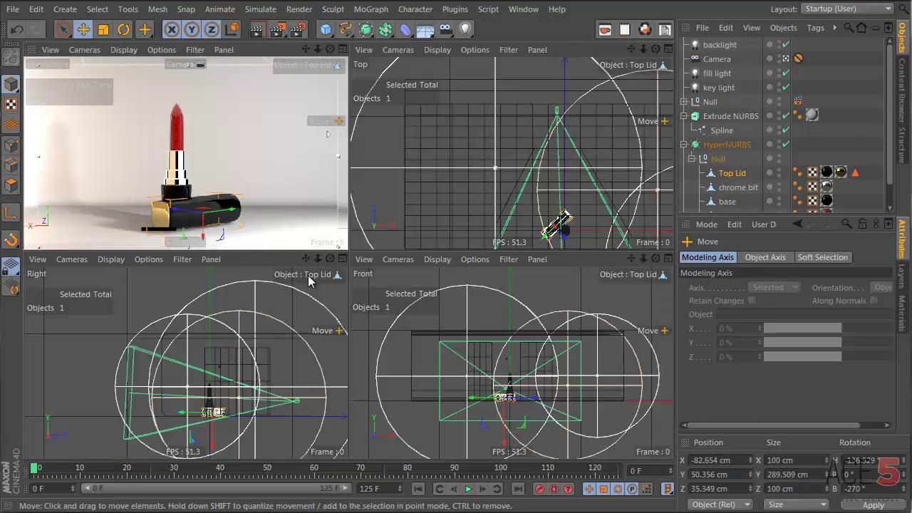
scroll(587, 189, up, 6)
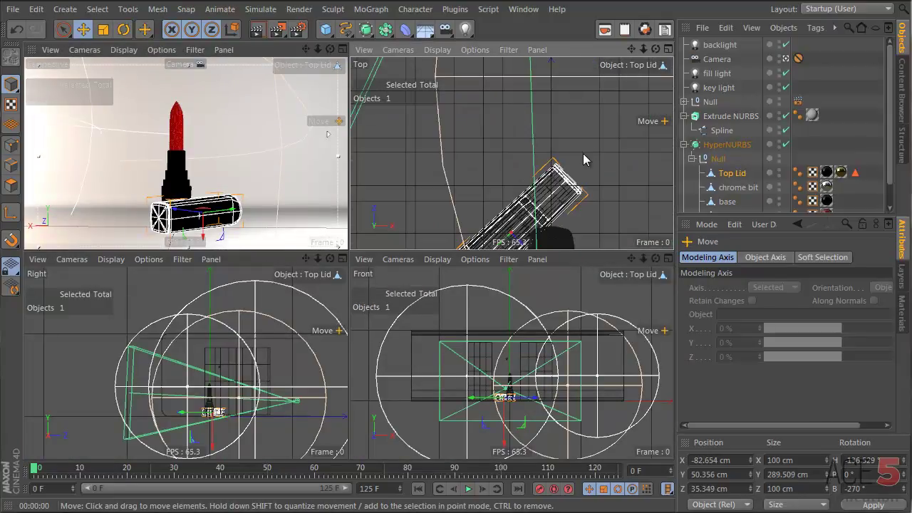
drag(586, 180, 587, 170)
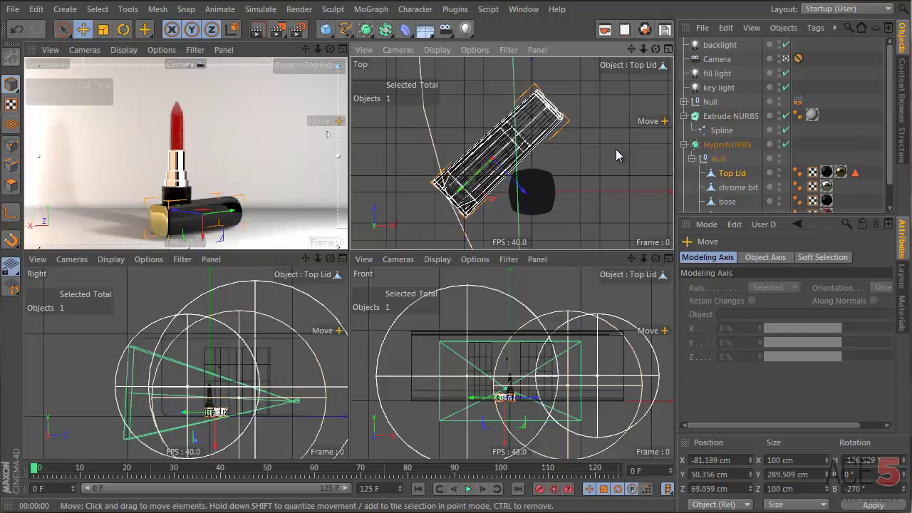
key(t)
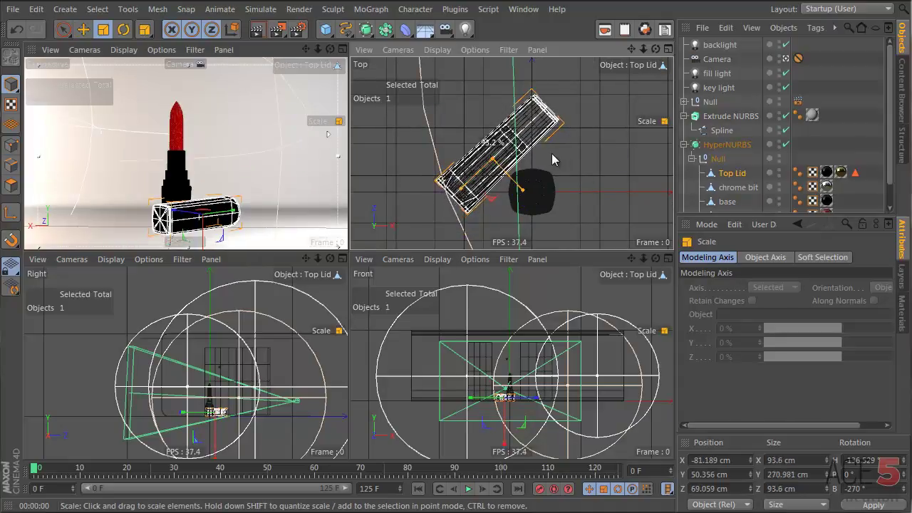
drag(542, 162, 592, 138)
key(e)
key(ctrl+shift+a)
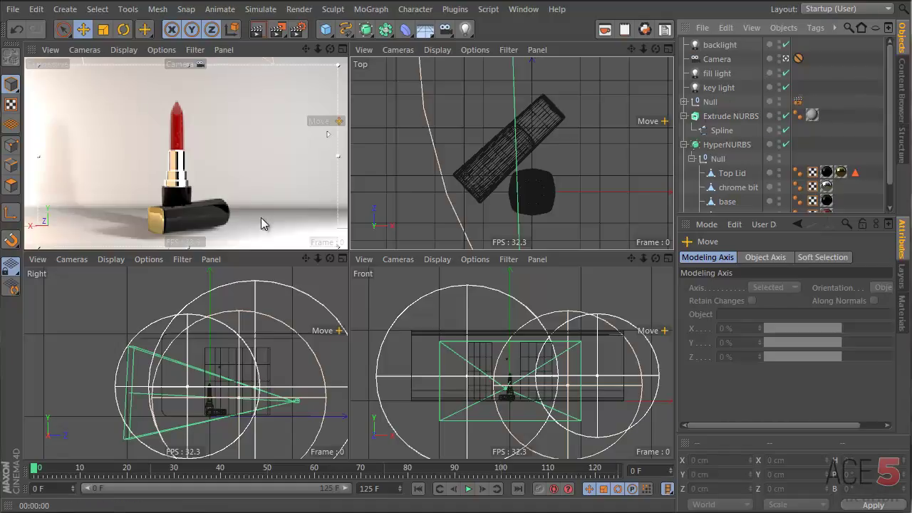
Render the maximised perspective view and show the 'black' material's Luminance settings
middle_click(244, 134)
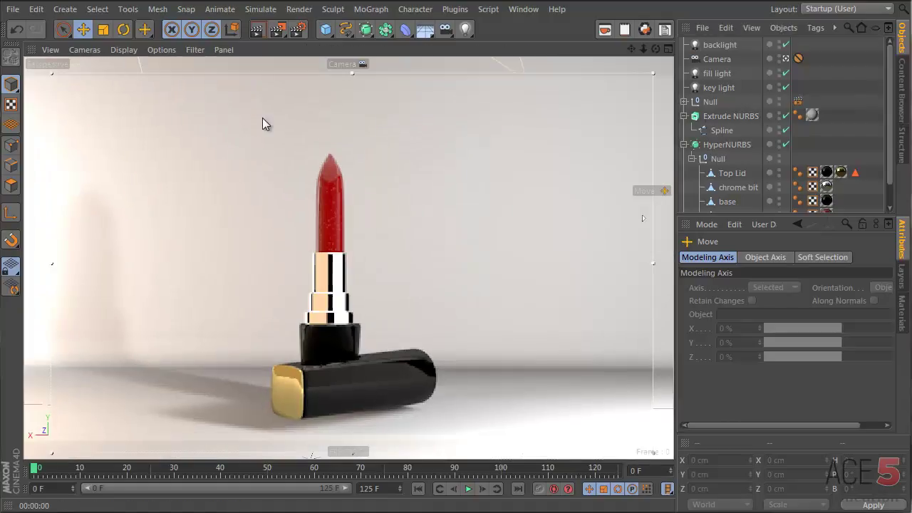
click(251, 30)
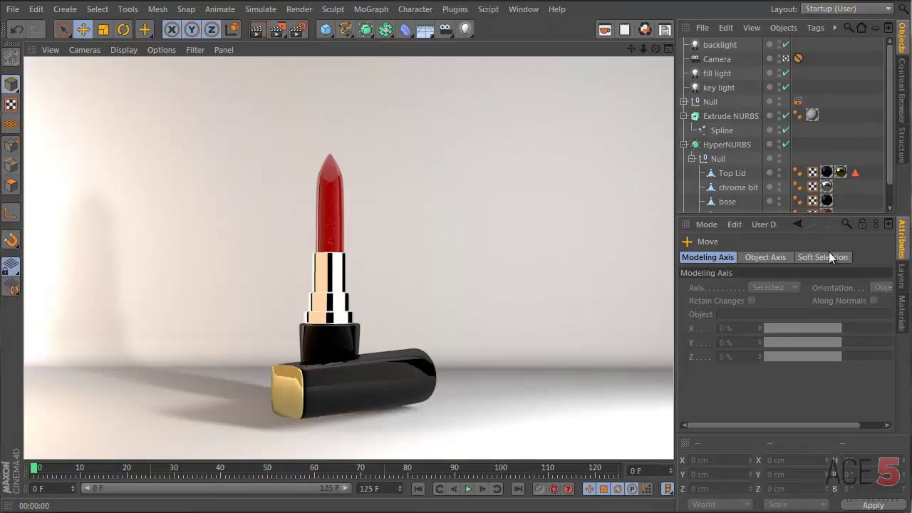
click(900, 321)
double_click(834, 251)
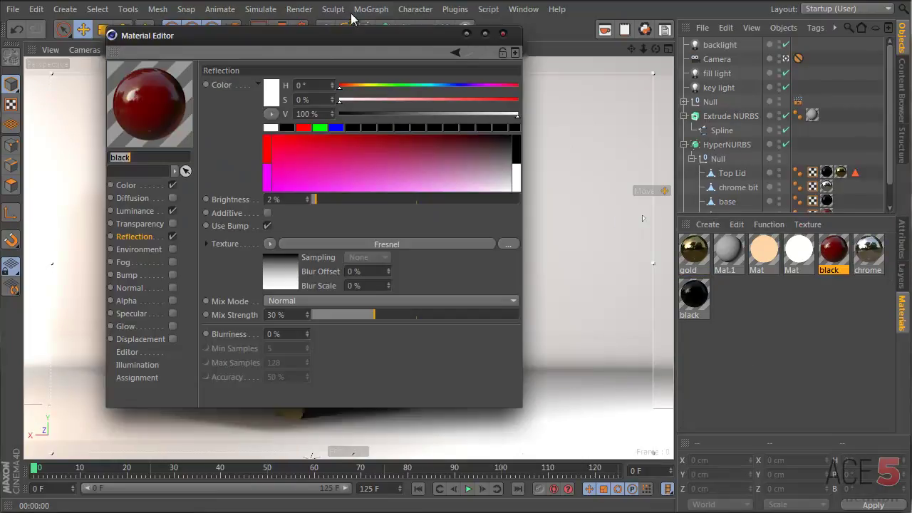
drag(328, 41, 524, 47)
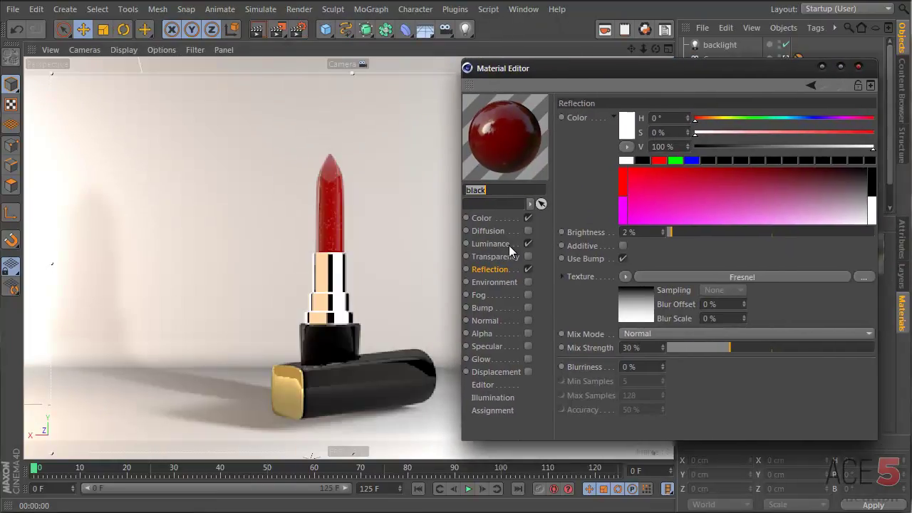
click(503, 244)
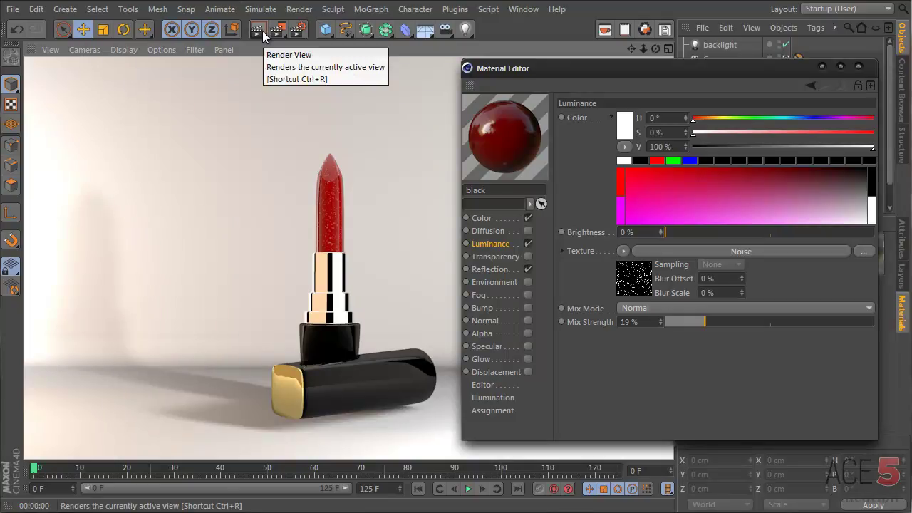
click(319, 390)
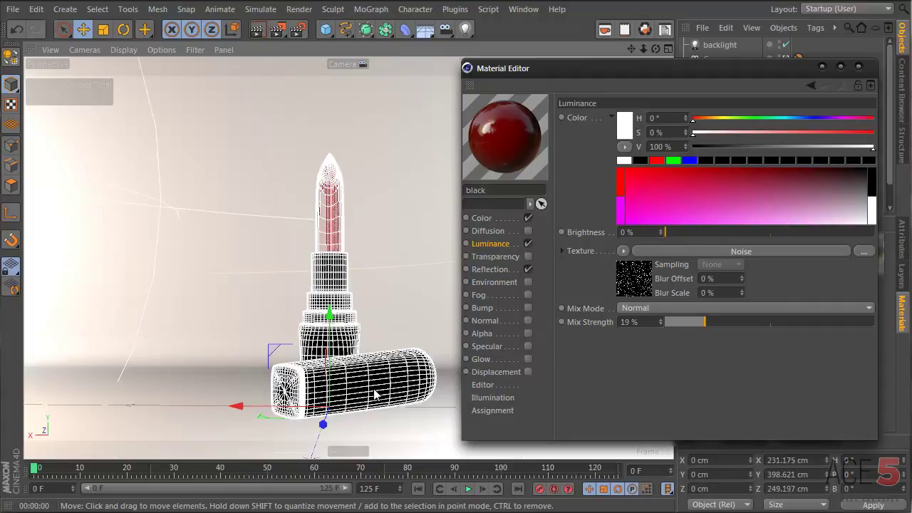
Select Top Lid, tilt its bank slightly, and enlarge the Right view
click(365, 387)
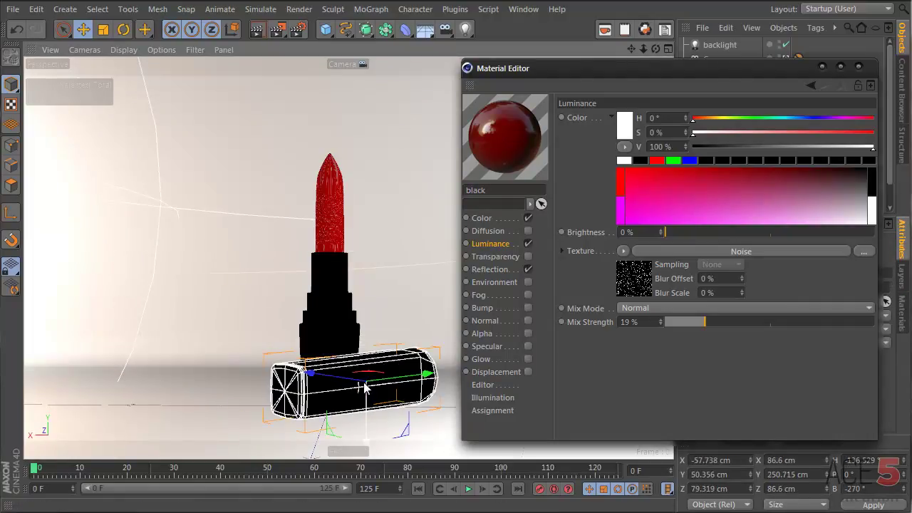
key(r)
drag(336, 358, 333, 356)
key(F5)
middle_click(331, 352)
scroll(307, 365, up, 5)
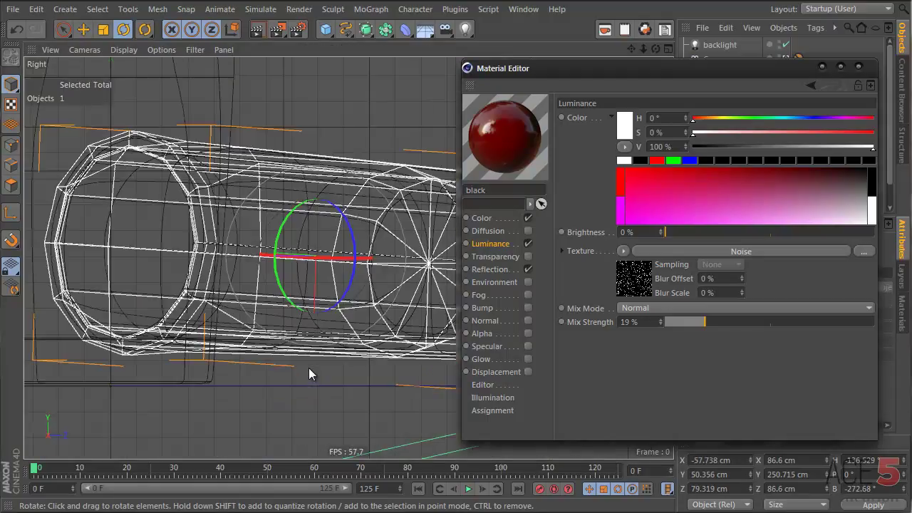
Lower the cap to Y 39.071 cm and ease its tilt to −271.244°
drag(722, 77, 911, 110)
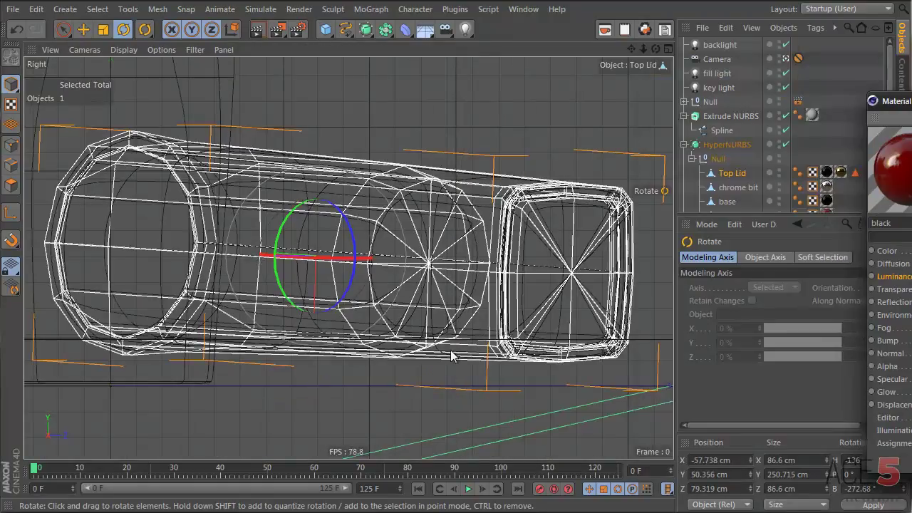
key(e)
drag(390, 321, 388, 340)
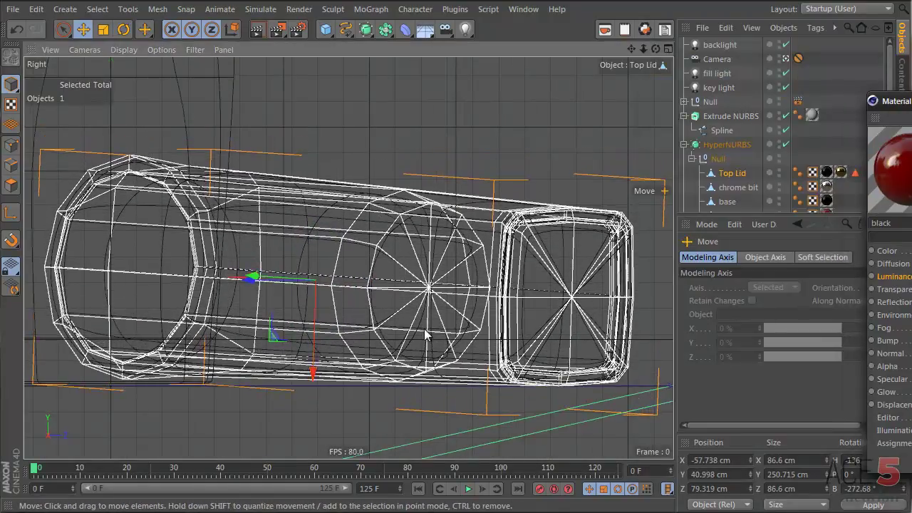
key(r)
drag(356, 267, 399, 251)
key(e)
middle_click(398, 251)
Re-render the perspective view and close the Material Editor
click(257, 29)
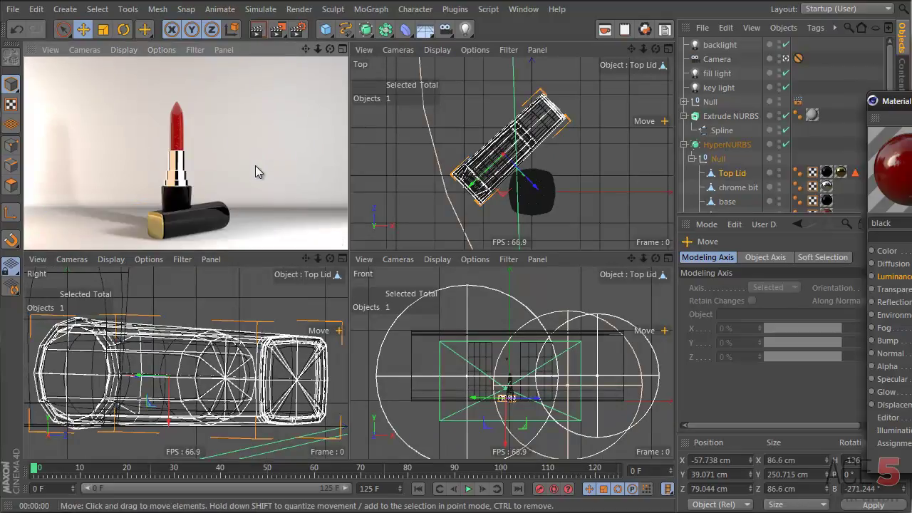
drag(899, 101, 581, 86)
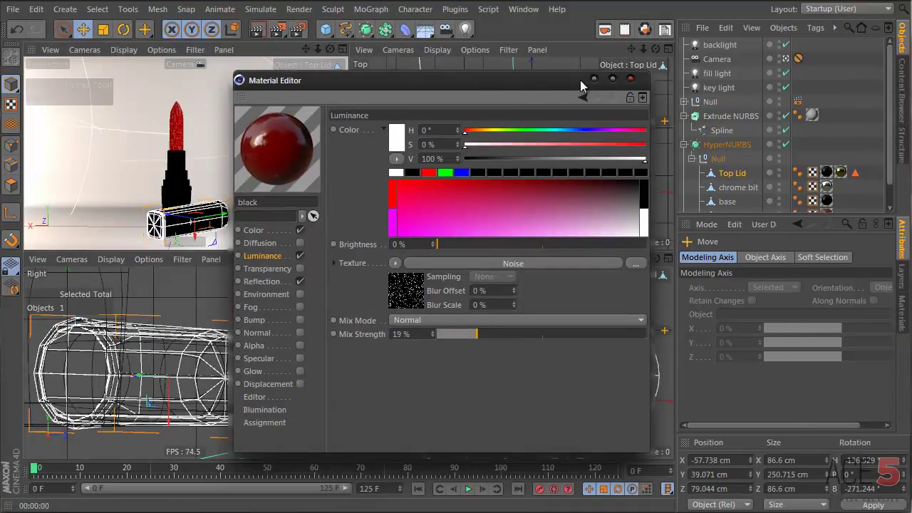
click(631, 80)
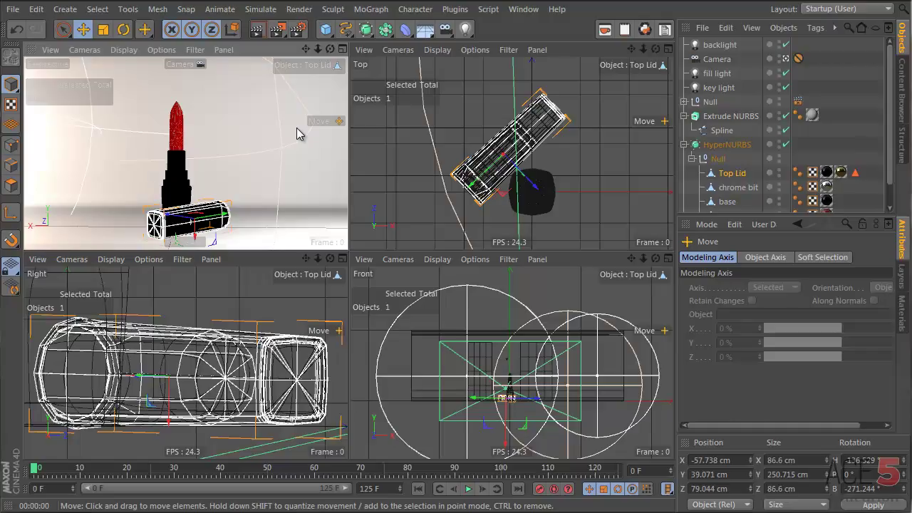
Move the backlight below Camera, collapse the HyperNURBS hierarchy, and render a check
drag(716, 44, 719, 65)
click(685, 144)
click(717, 73)
click(257, 29)
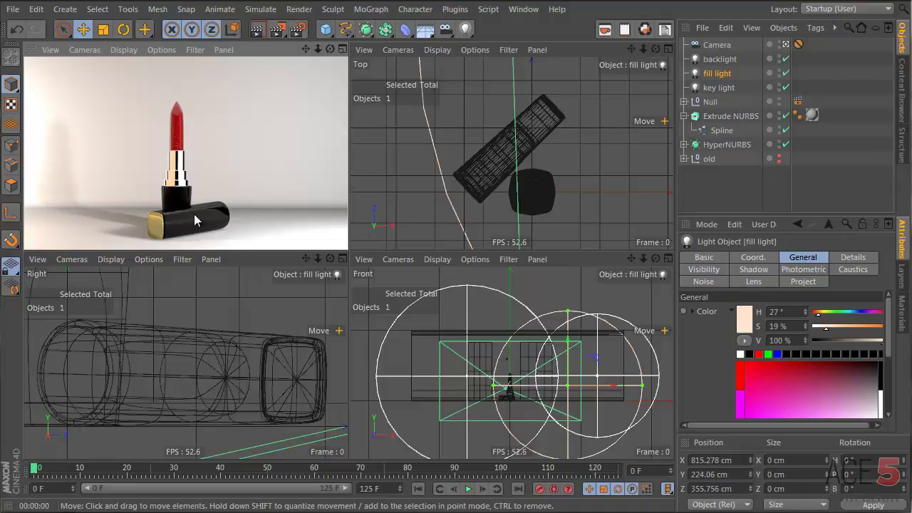
scroll(494, 144, down, 10)
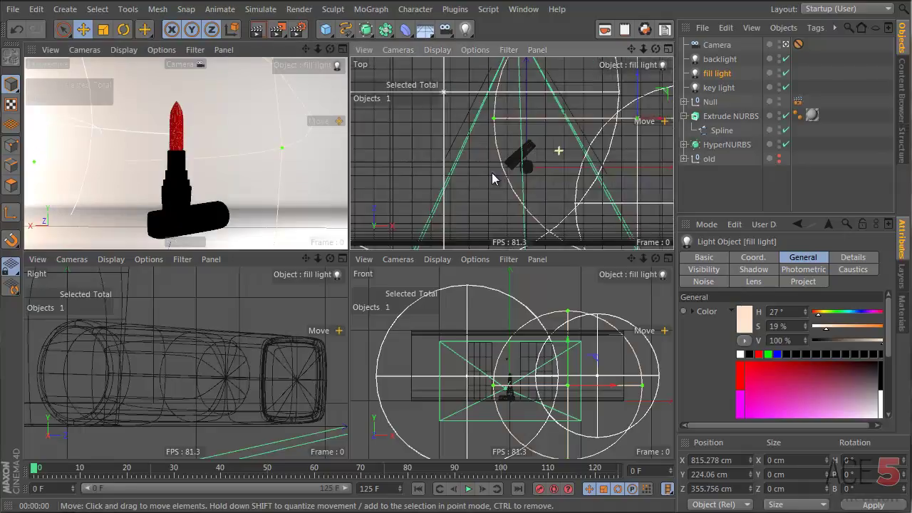
Move the key light closer to the lipstick and shift the backlight to the left
click(718, 88)
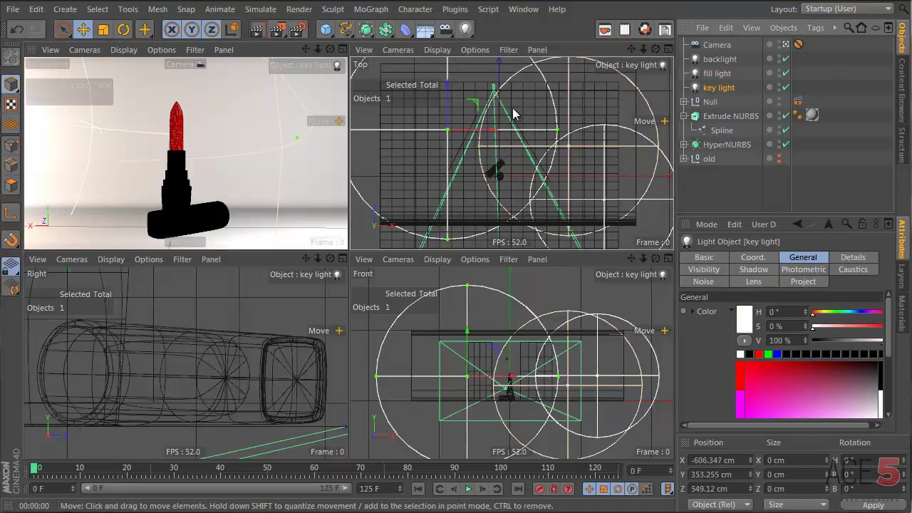
drag(494, 150, 501, 162)
click(717, 74)
click(720, 60)
drag(556, 197, 403, 202)
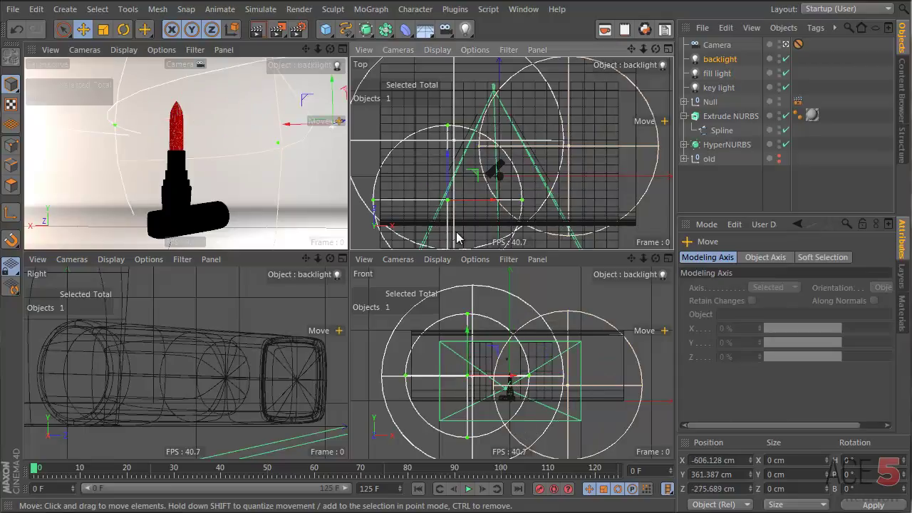
click(255, 34)
Nudge the backlight to X −1032.473 cm, Z −434.525 cm and re-render
drag(553, 157, 523, 161)
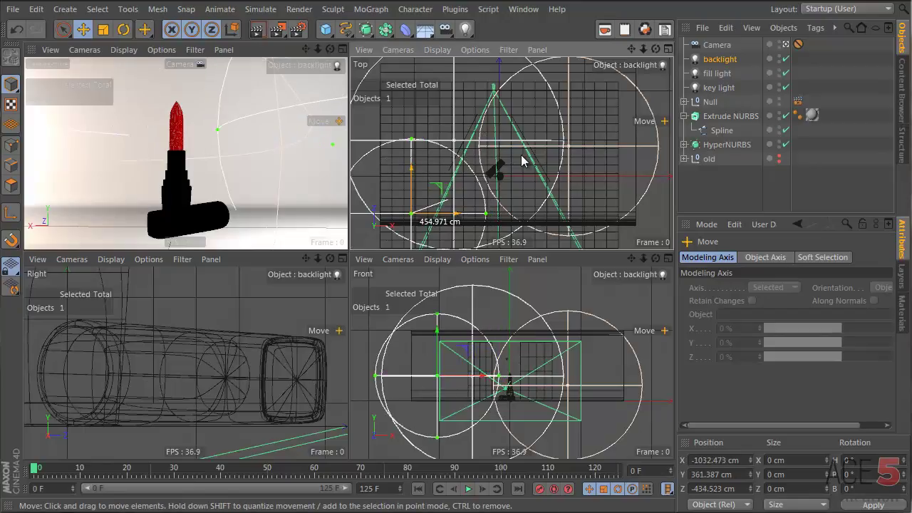
click(258, 33)
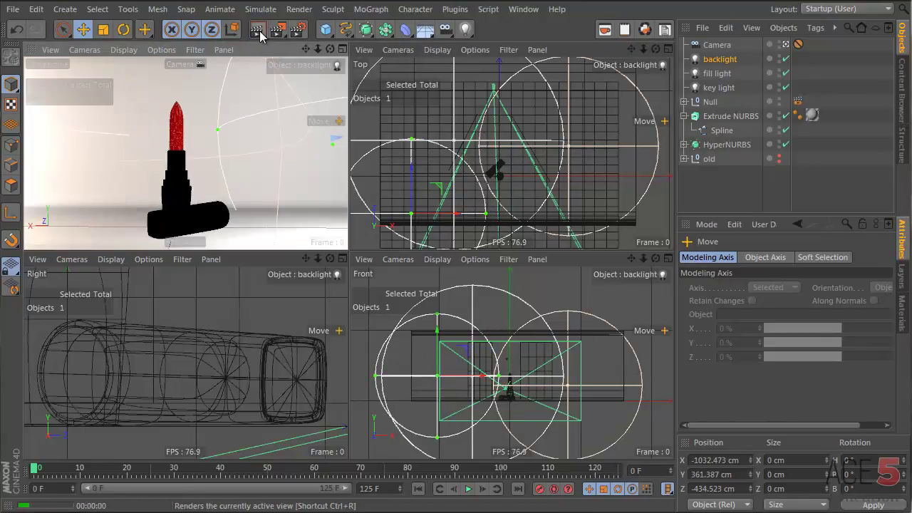
click(259, 32)
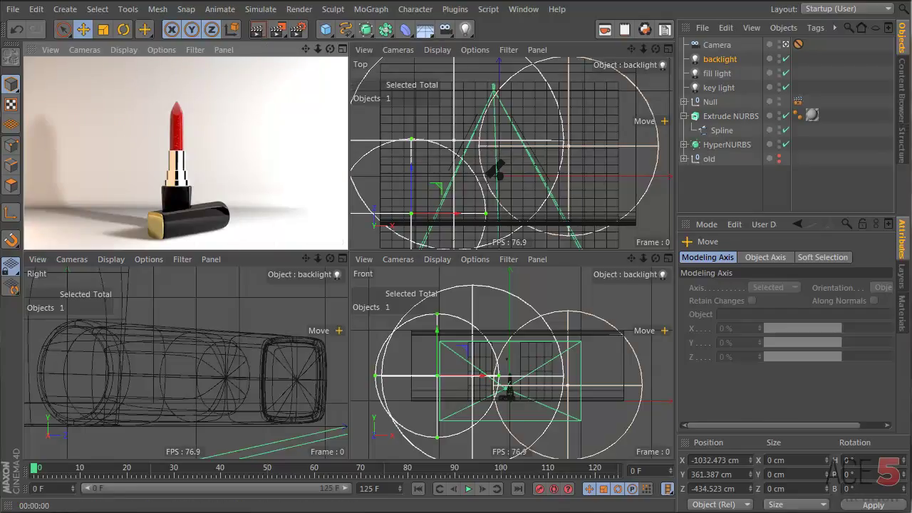
Switch off the backlight, fill light and key light
click(786, 59)
click(786, 73)
click(787, 88)
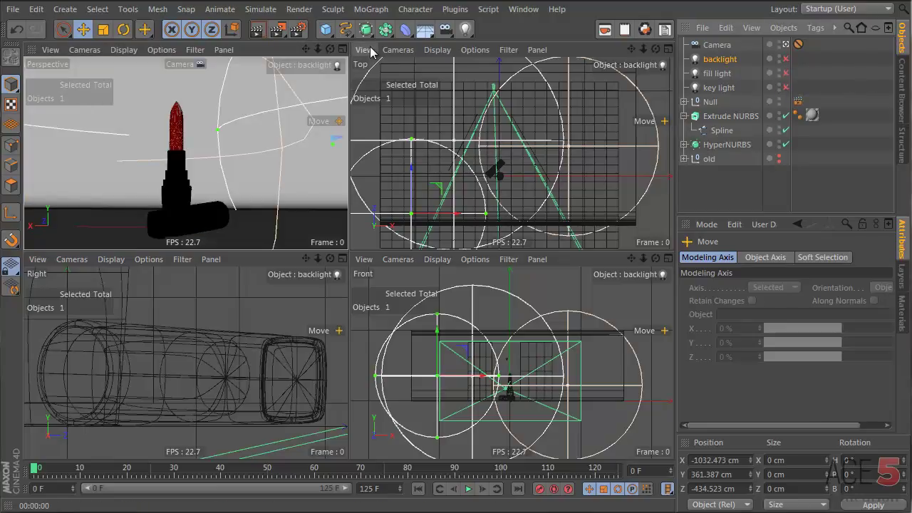
Add a Global Illumination effect with a chosen GI mode in Render Settings
key(ctrl+b)
drag(169, 0, 320, 48)
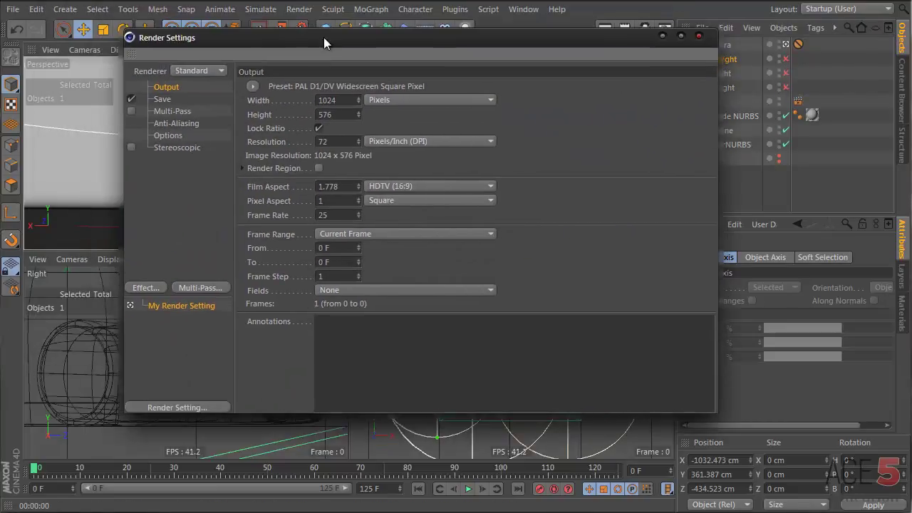
click(149, 288)
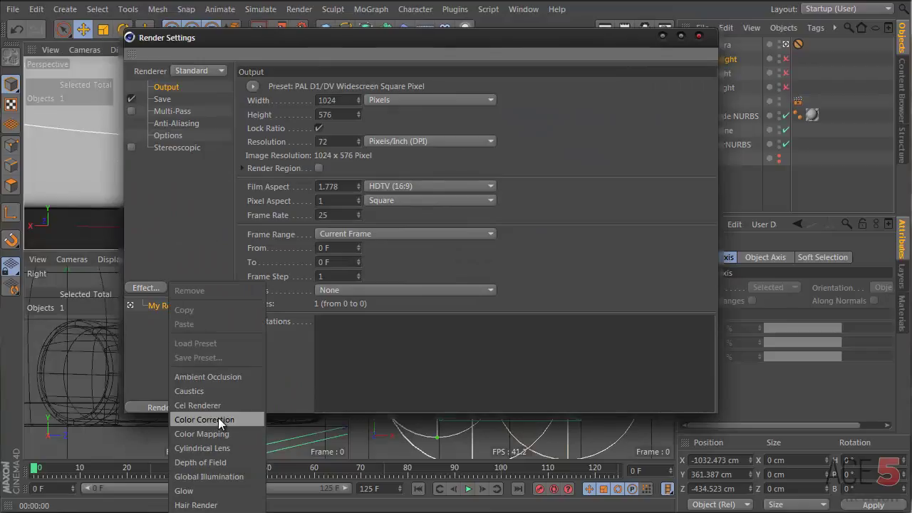
click(218, 476)
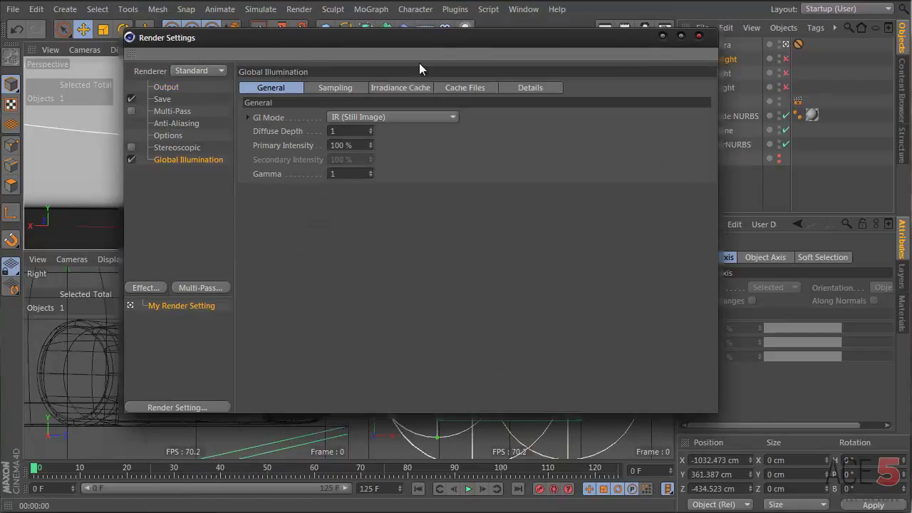
click(366, 116)
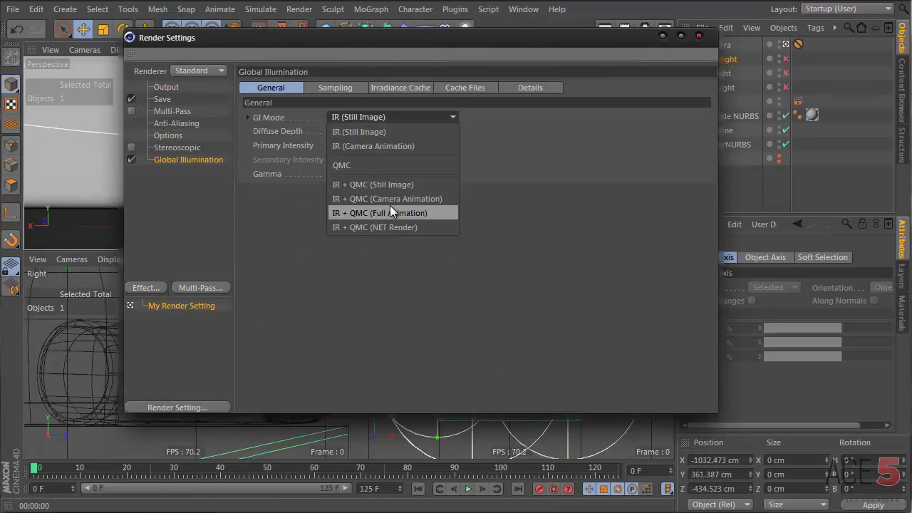
click(394, 184)
click(700, 36)
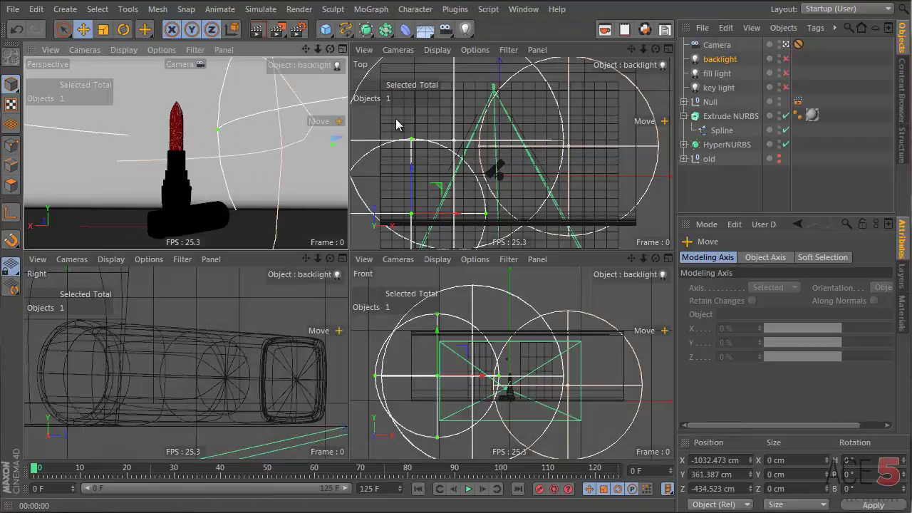
Show the material swatches and select the peach and white materials
click(901, 314)
click(776, 262)
click(797, 258)
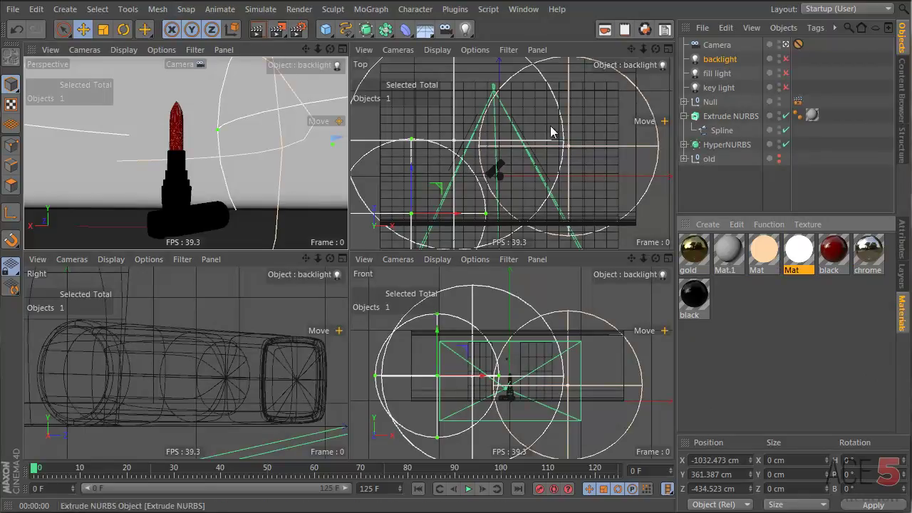
click(257, 31)
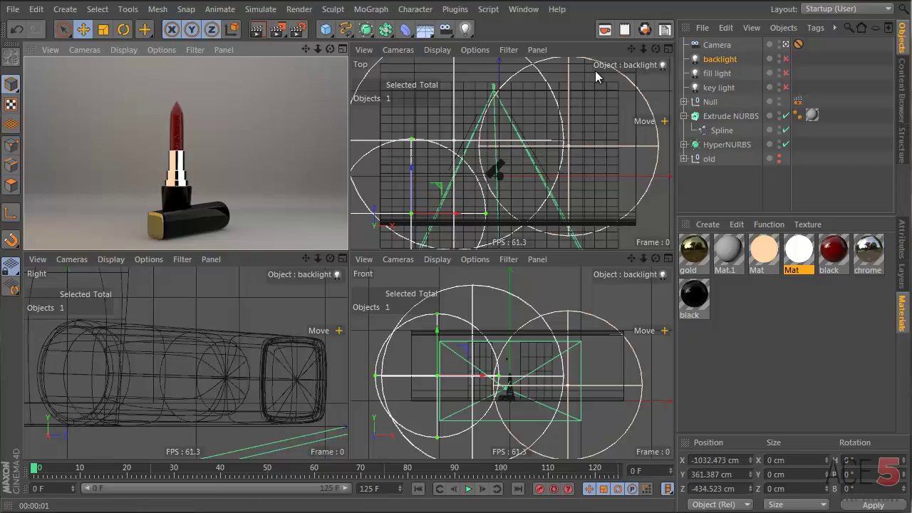
double_click(797, 249)
drag(354, 45, 599, 62)
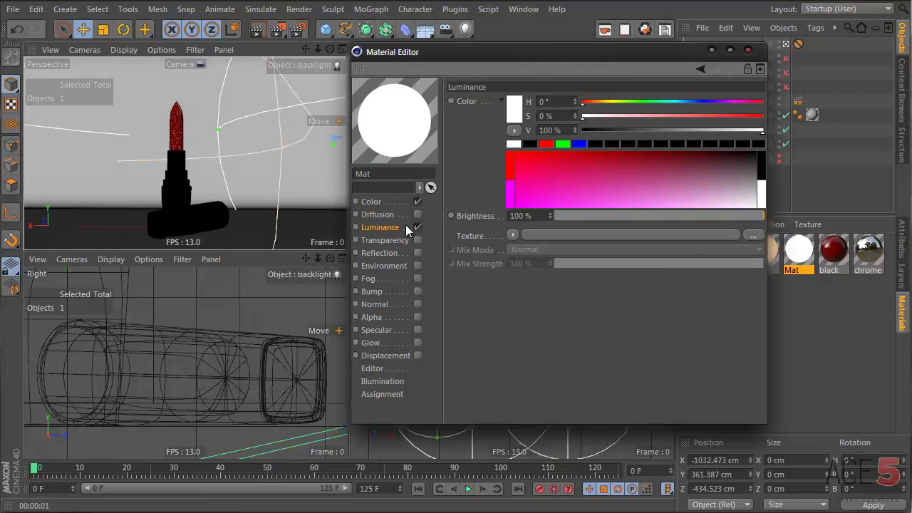
drag(550, 216, 549, 217)
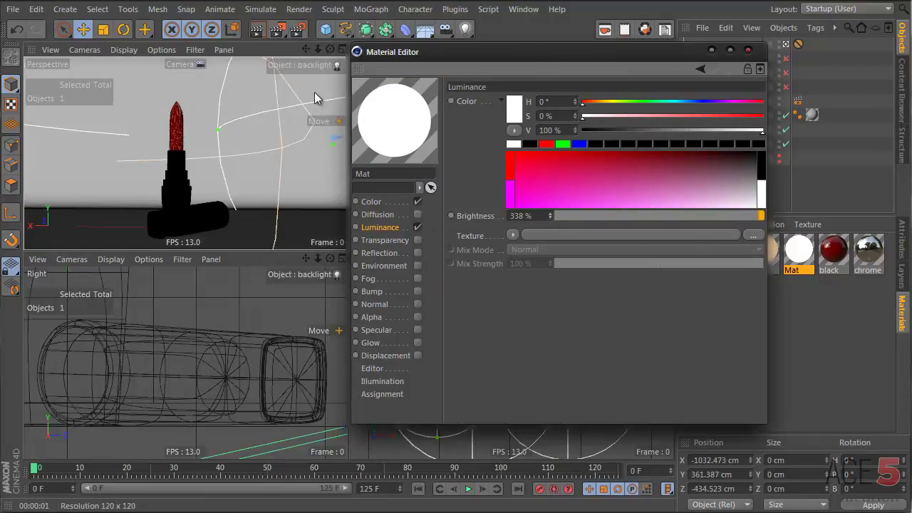
click(258, 30)
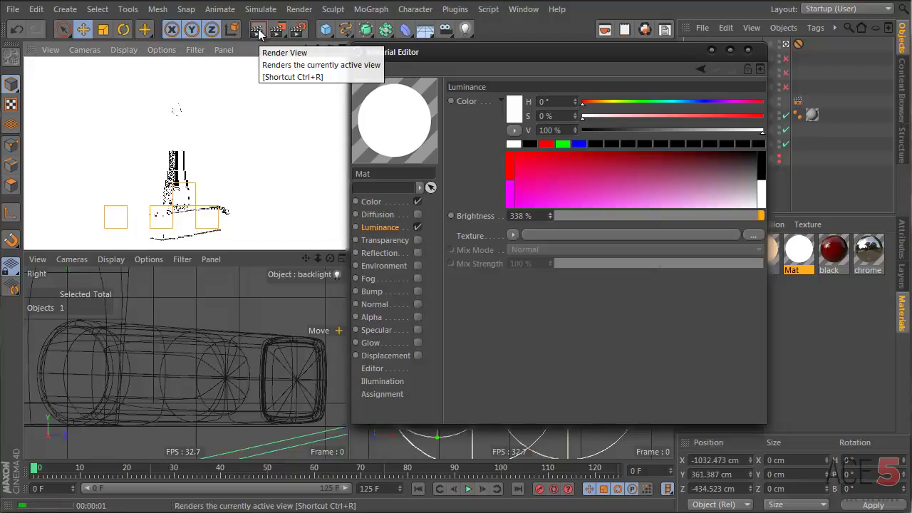
click(531, 215)
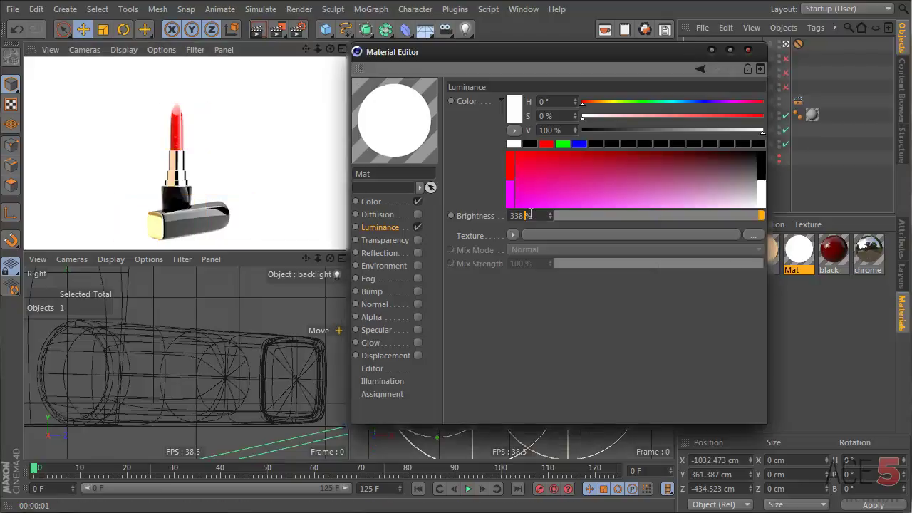
text(200)
click(258, 29)
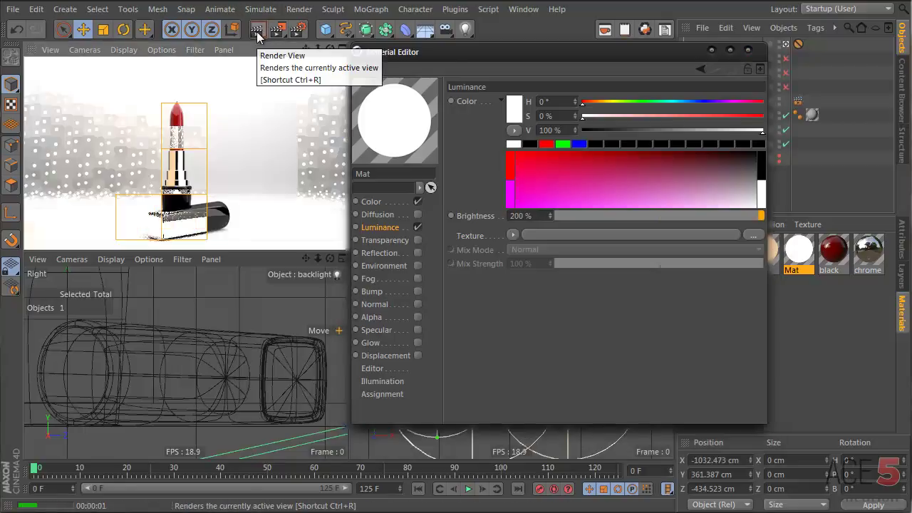
drag(442, 54, 566, 63)
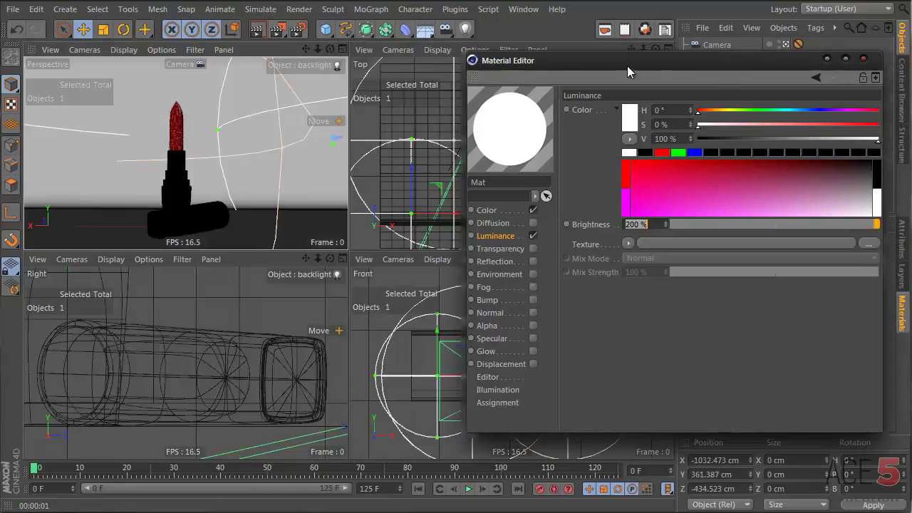
click(261, 31)
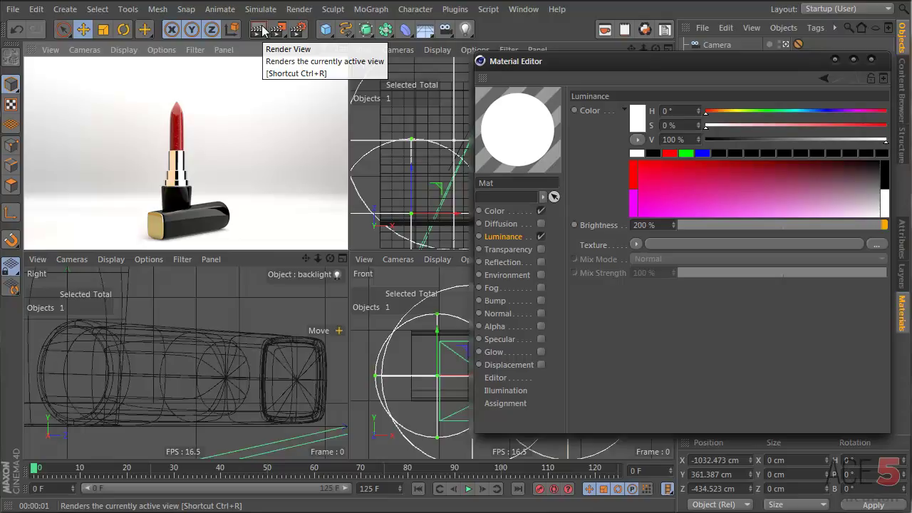
double_click(645, 224)
text(100)
key(Return)
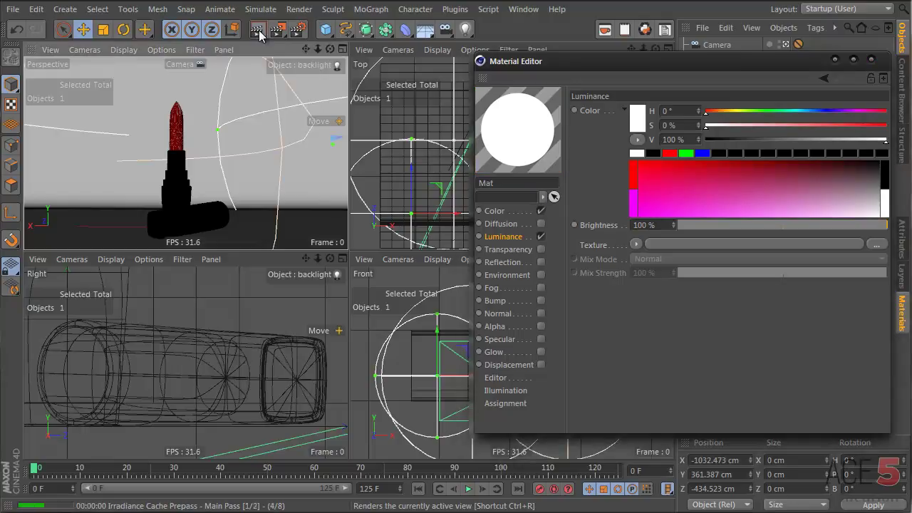
click(258, 31)
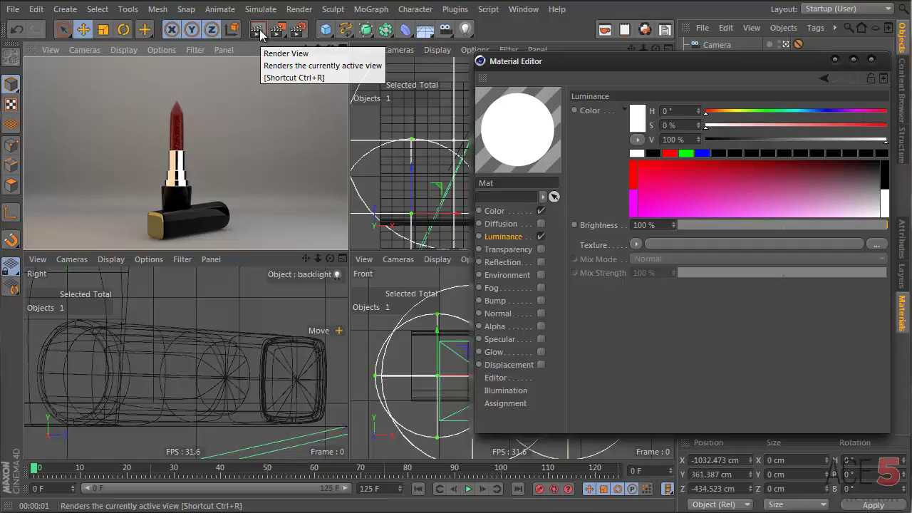
Close the Material Editor, switch the backlight on, and tint it peach (H 27°, S 26%)
click(872, 59)
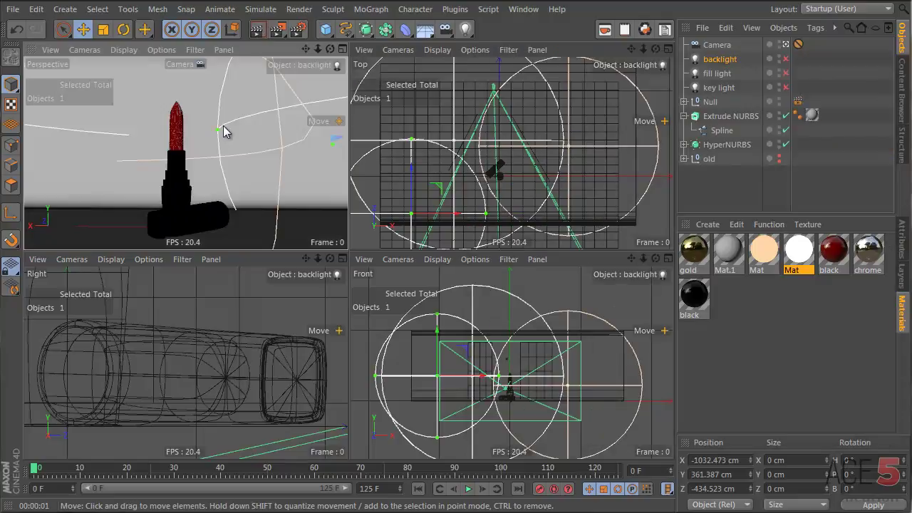
key(ctrl+r)
click(787, 60)
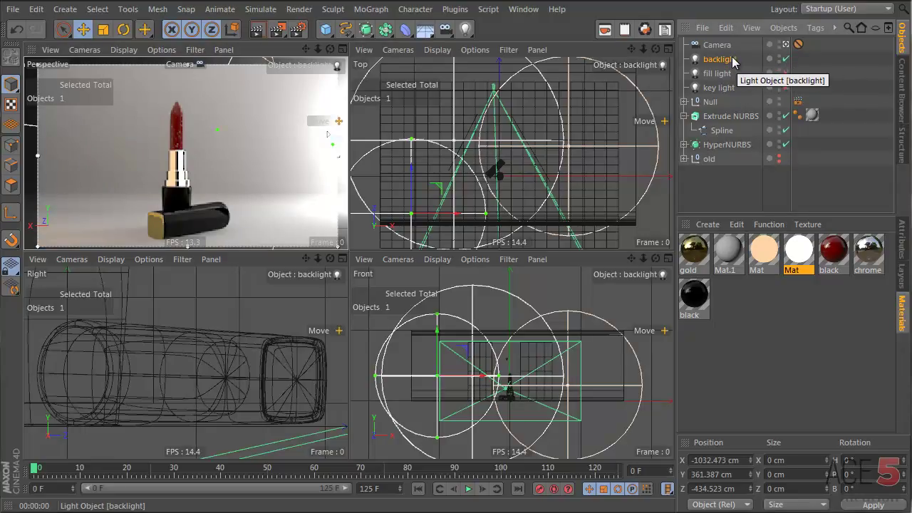
click(903, 240)
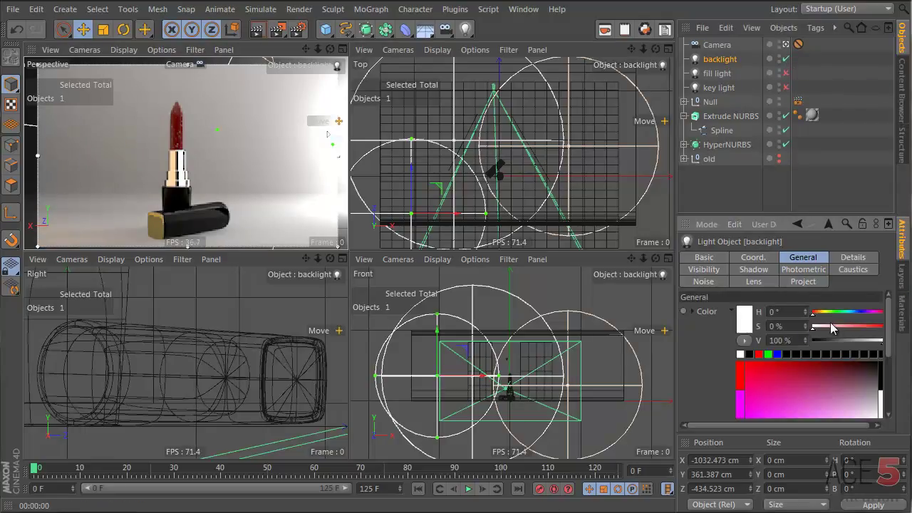
click(817, 312)
click(832, 327)
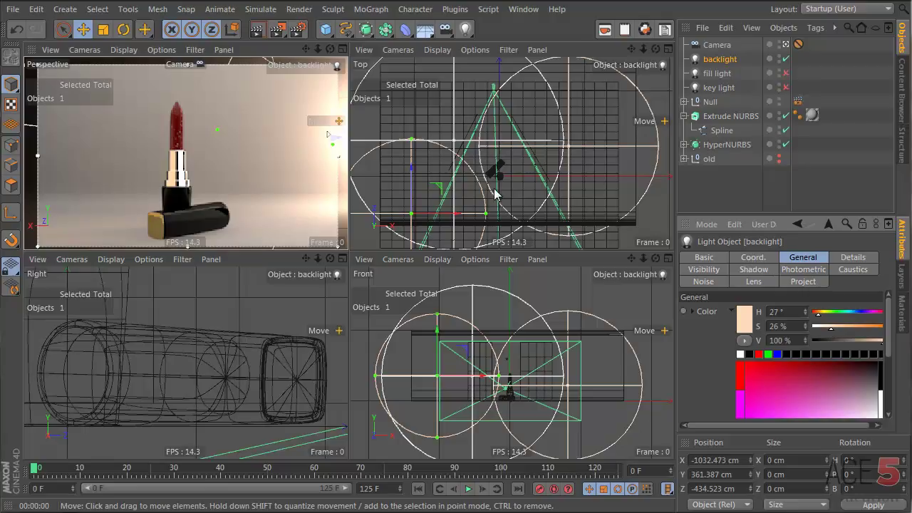
Scale the backlight up and move it to X −1525.696 cm, Z −334.207 cm, then render
key(t)
drag(483, 173, 505, 169)
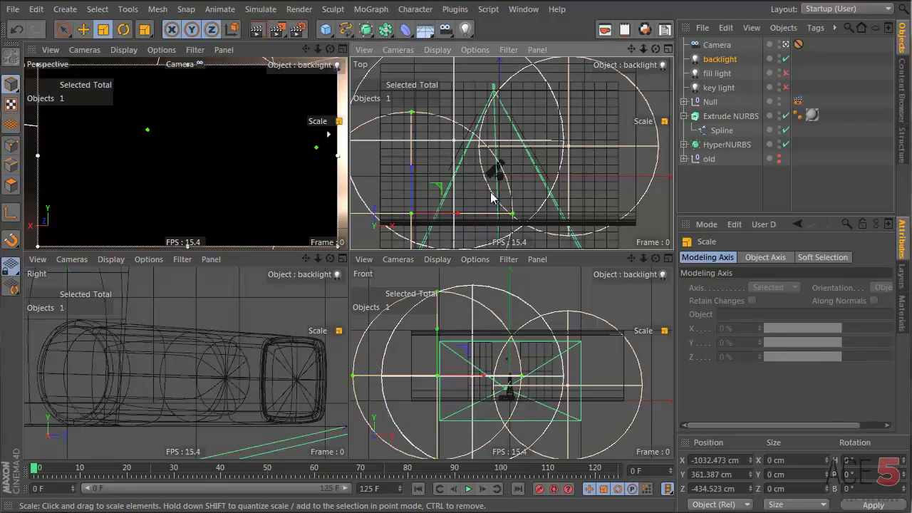
key(e)
drag(564, 179, 535, 174)
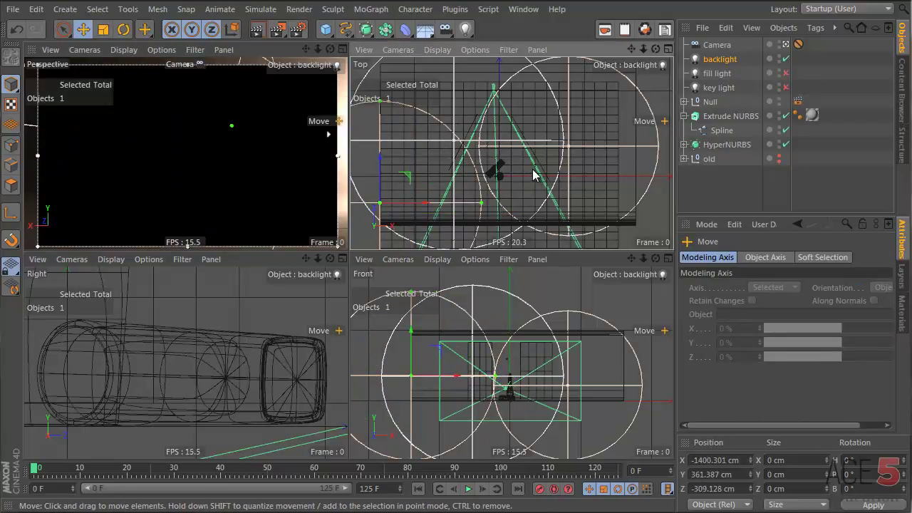
key(t)
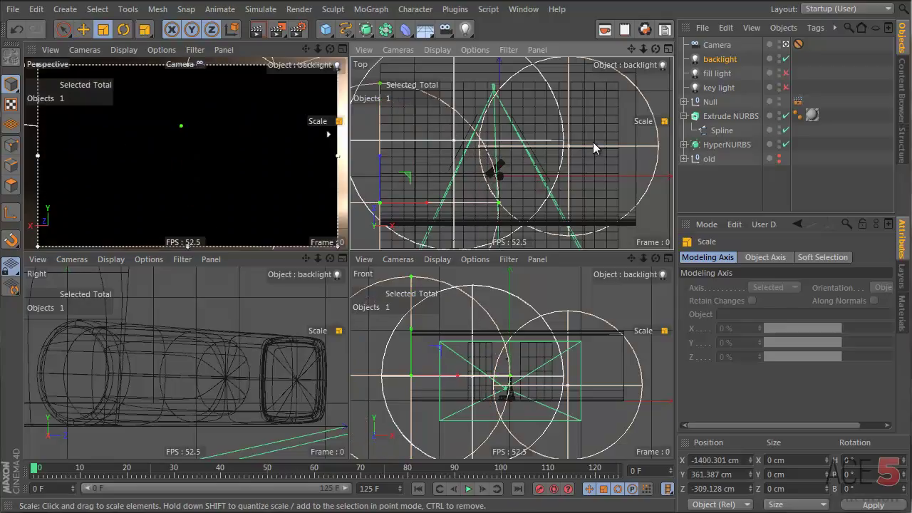
key(e)
drag(594, 144, 589, 161)
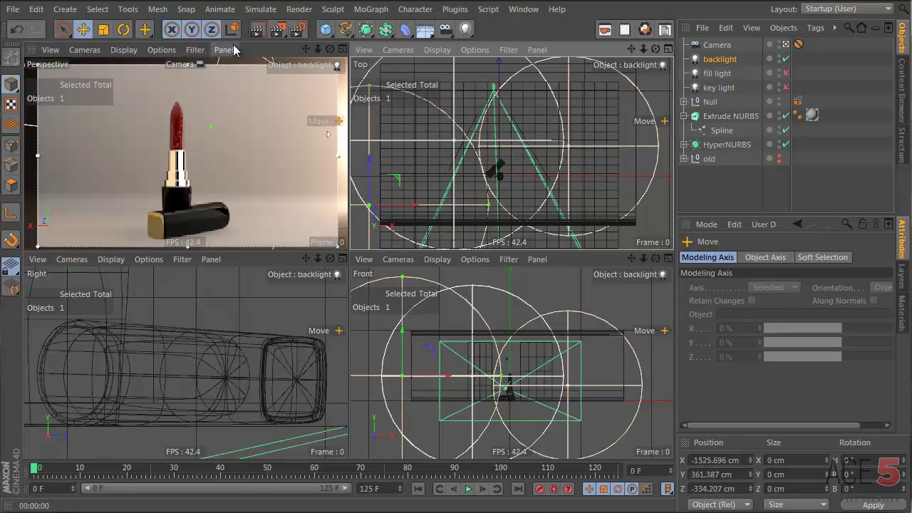
click(256, 29)
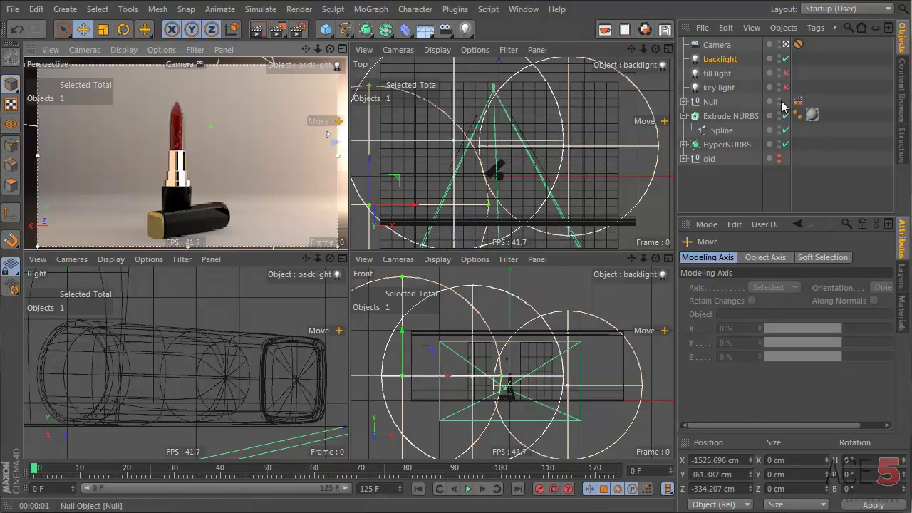
Switch the fill light on and tint it pale blue (H 203°, S 12%)
click(786, 73)
key(ctrl+r)
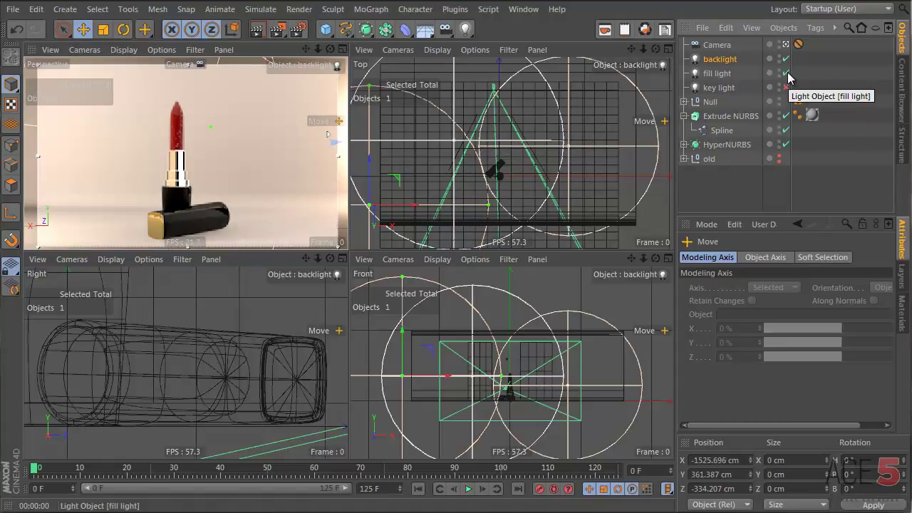
click(717, 74)
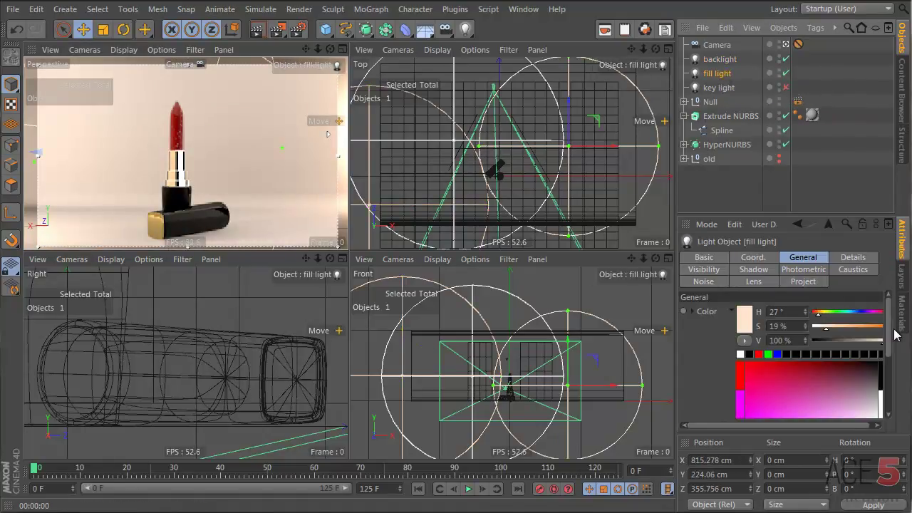
mouse_move(818, 313)
mouse_down()
mouse_move(855, 319)
mouse_move(821, 332)
mouse_up()
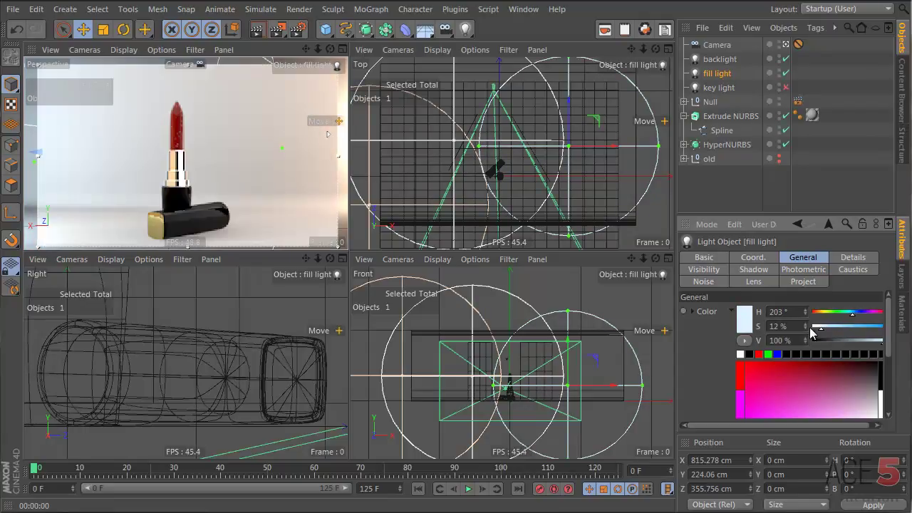
Dim the fill light's intensity to 12%, leaving the key light switched off
click(786, 87)
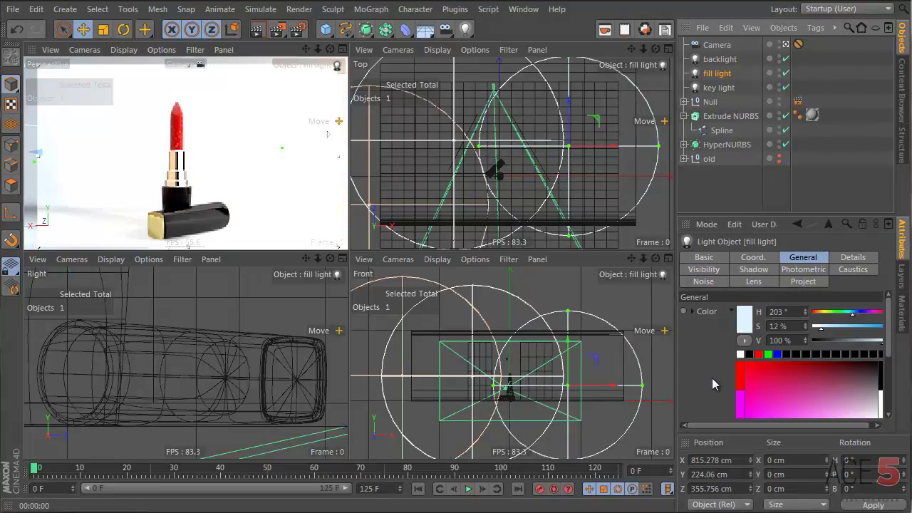
scroll(719, 288, down, 3)
drag(863, 339, 798, 340)
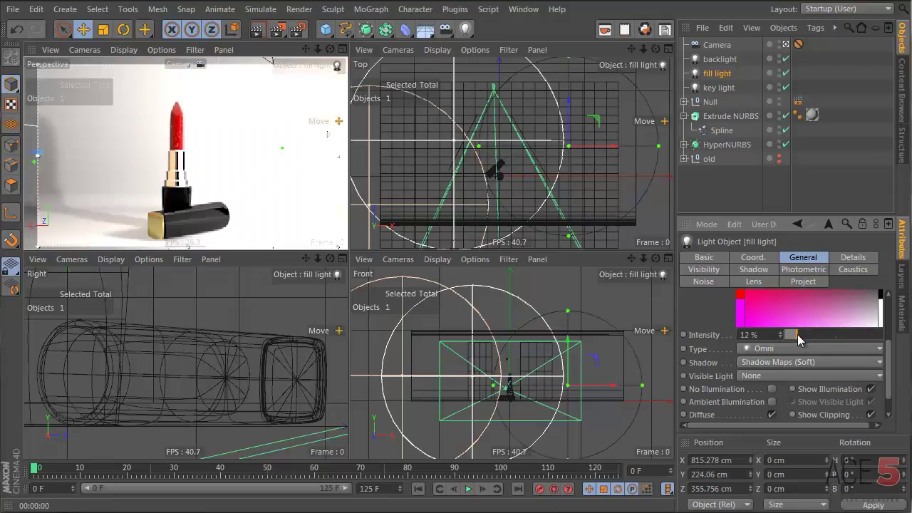
key(e)
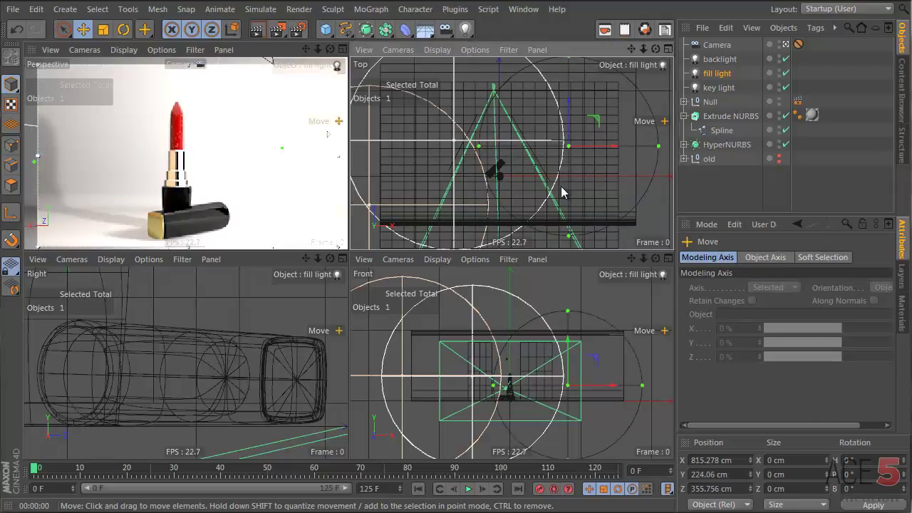
click(786, 86)
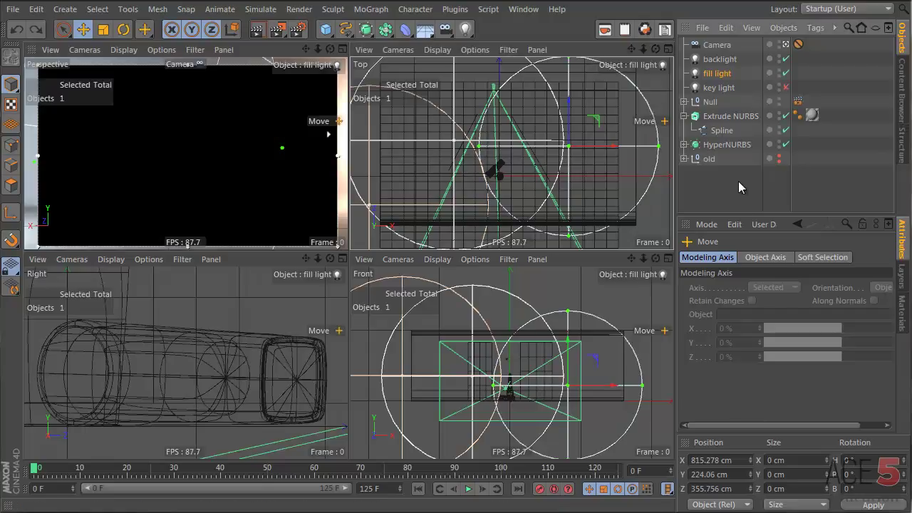
click(727, 88)
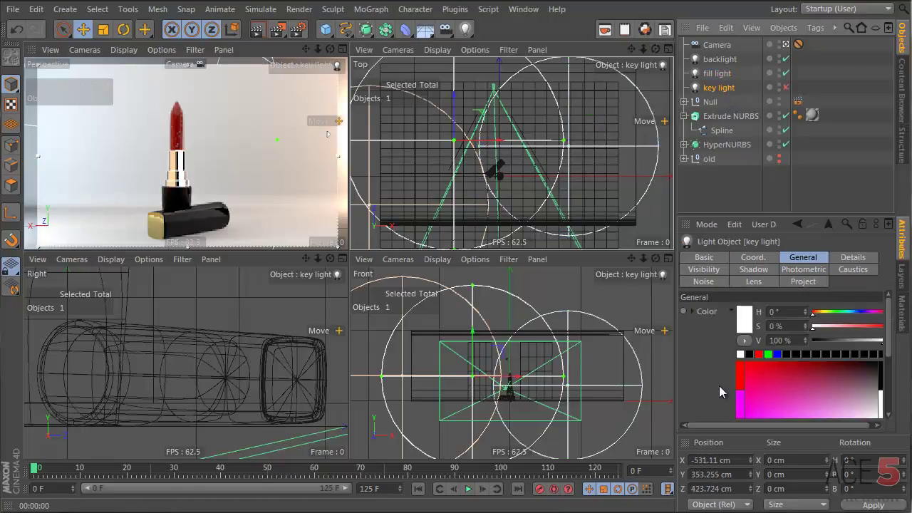
Switch the key light back on, raise its intensity, and render a preview
scroll(719, 322, down, 2)
scroll(720, 322, down, 1)
drag(823, 330, 807, 328)
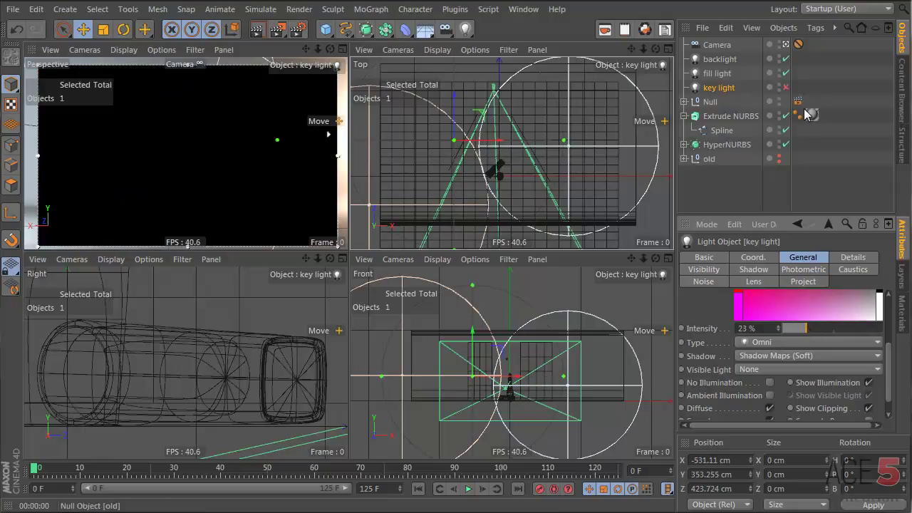
click(786, 87)
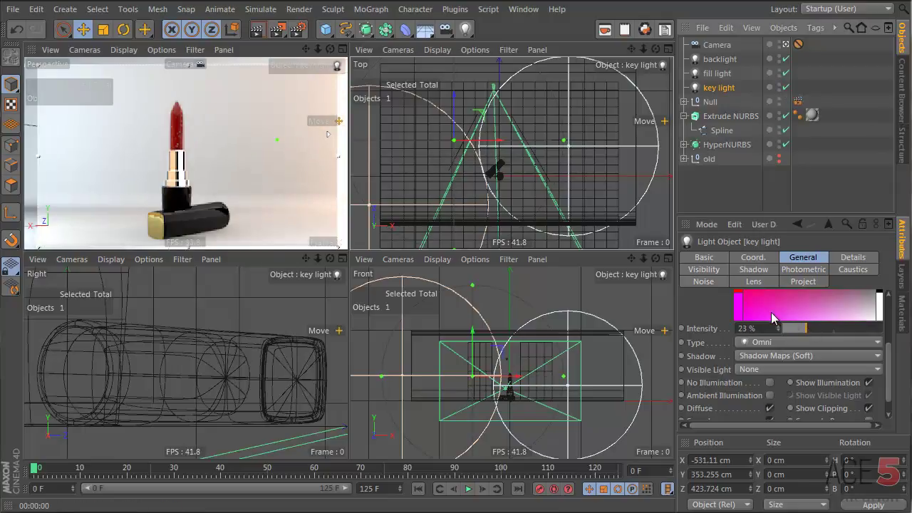
mouse_move(794, 325)
mouse_down()
mouse_move(863, 335)
mouse_move(809, 328)
mouse_up()
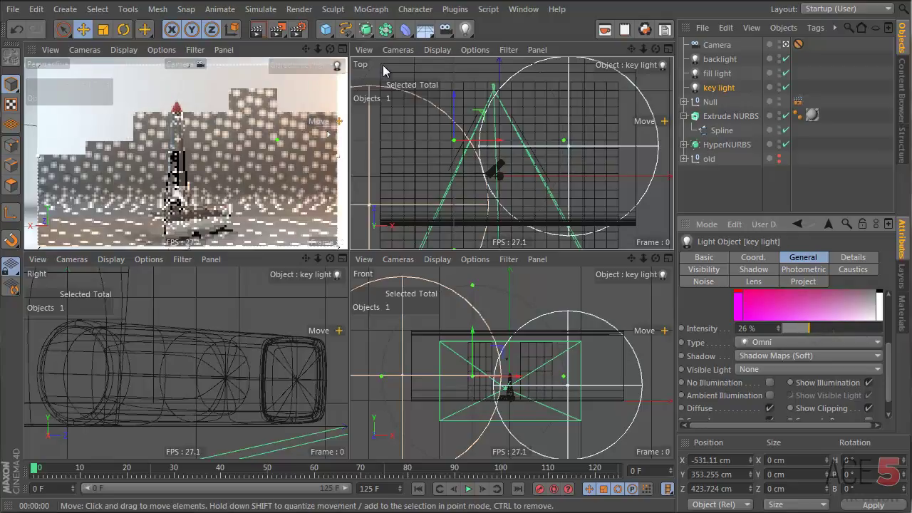
click(258, 30)
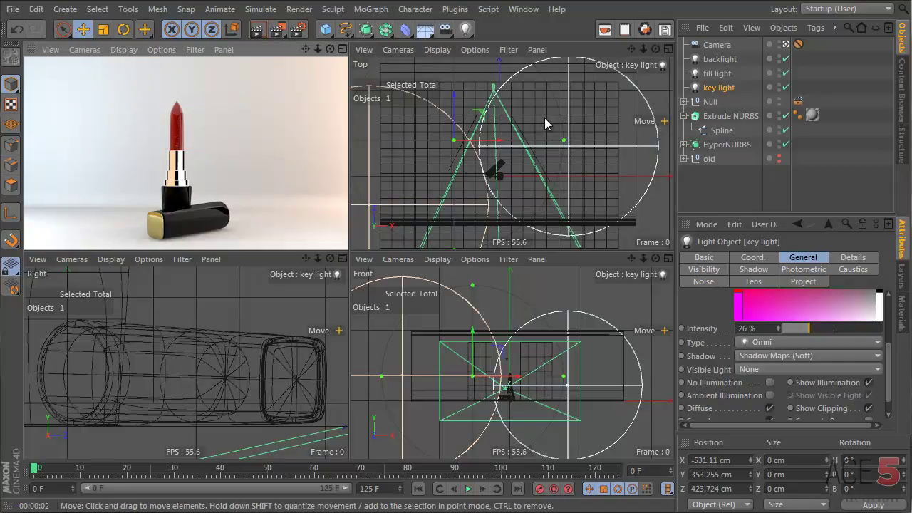
Scale up the fill light to widen its reach
click(718, 74)
scroll(704, 365, up, 5)
key(t)
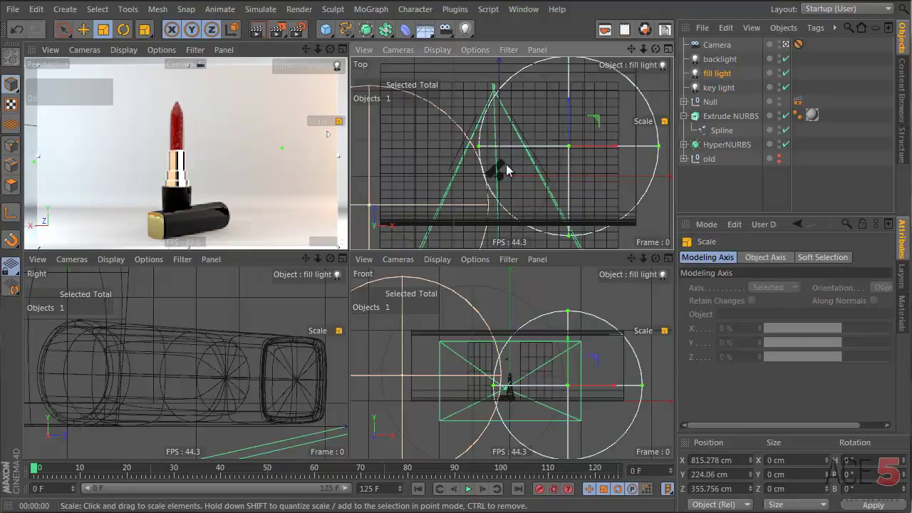
drag(497, 177, 600, 165)
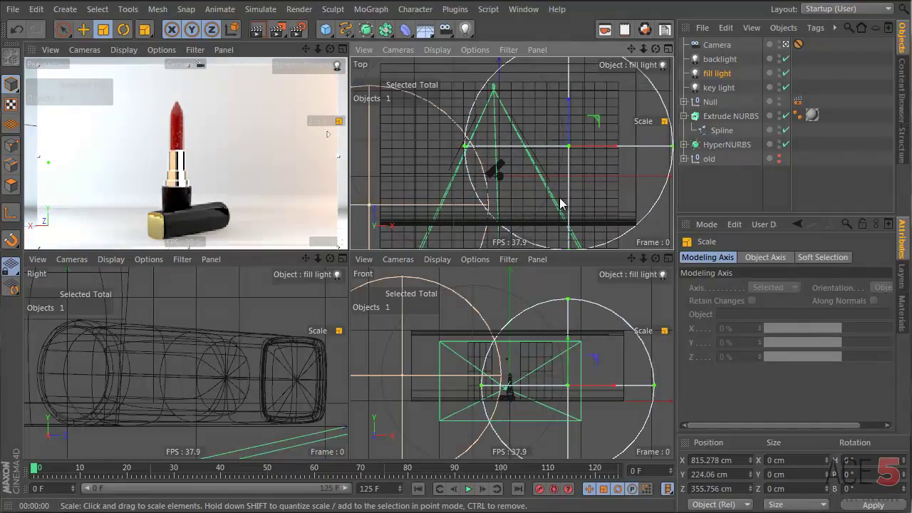
Raise the key light to X −221.732 cm, Y 576.412 cm, set intensity 44%, and render
click(718, 87)
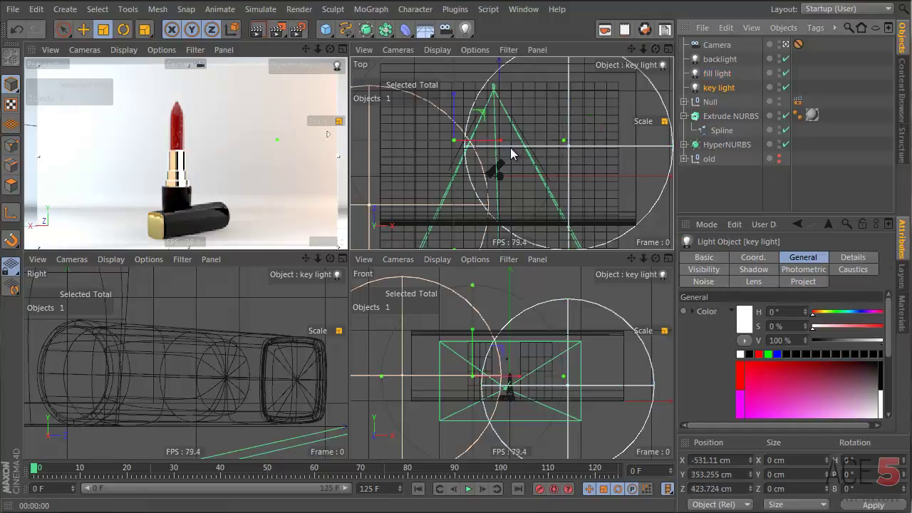
key(e)
scroll(505, 358, up, 3)
drag(504, 357, 581, 331)
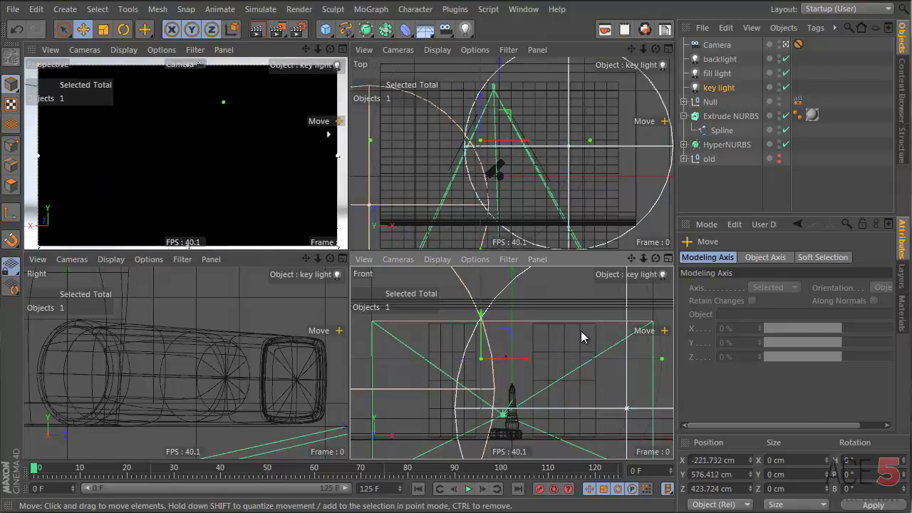
click(719, 87)
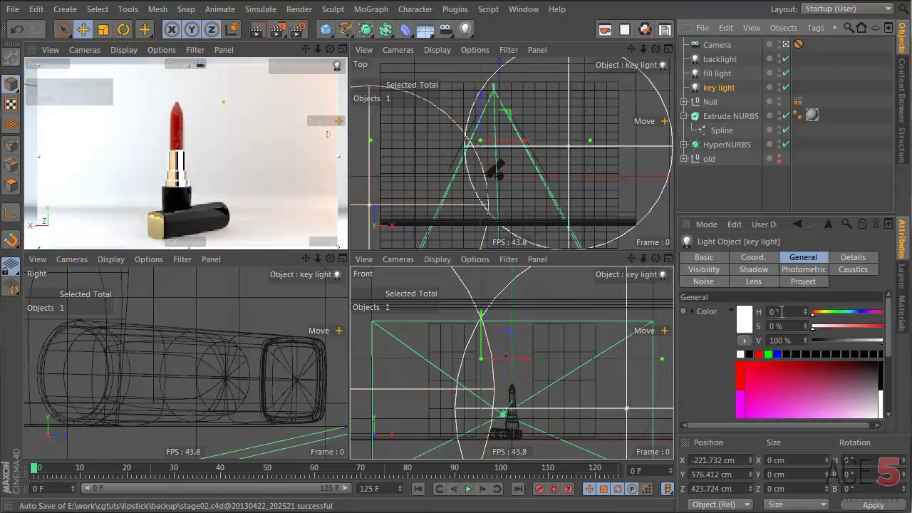
scroll(724, 282, down, 2)
drag(811, 336, 831, 337)
click(257, 28)
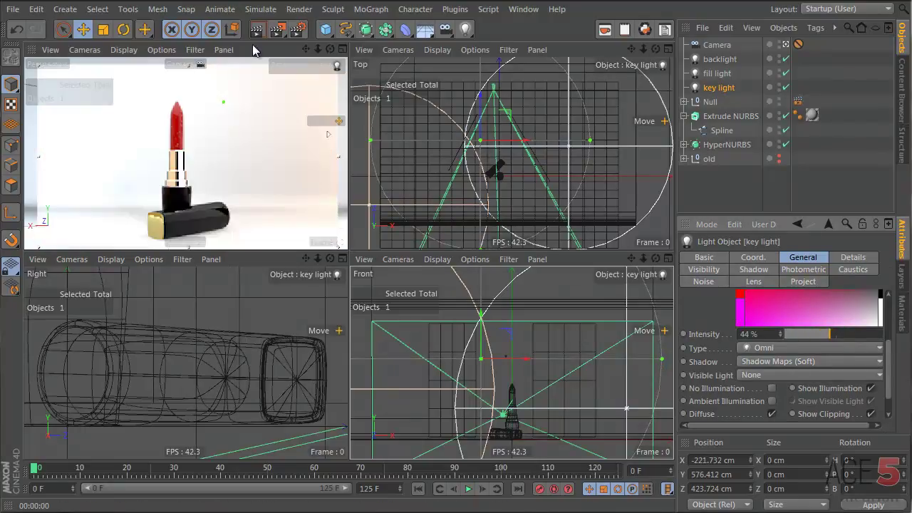
Render the enlarged perspective view to a finished preview of the lipstick and gold-capped lid
click(257, 29)
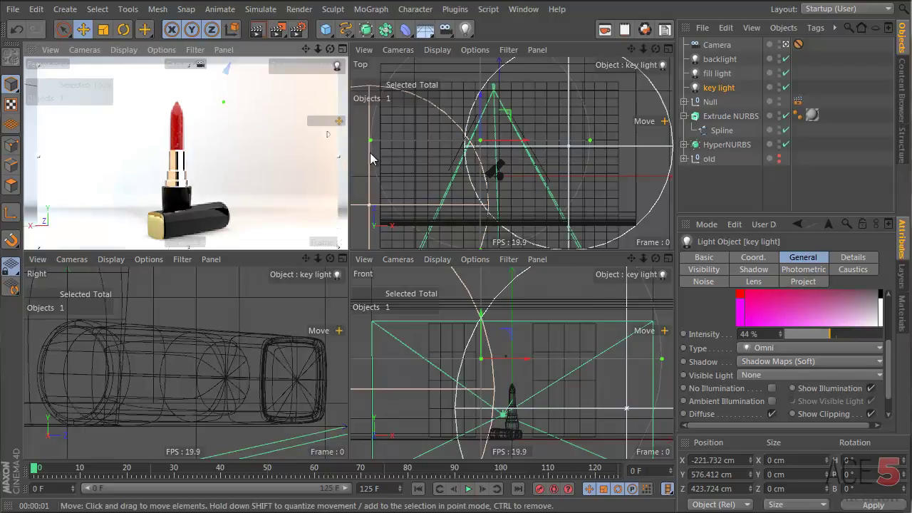
click(257, 30)
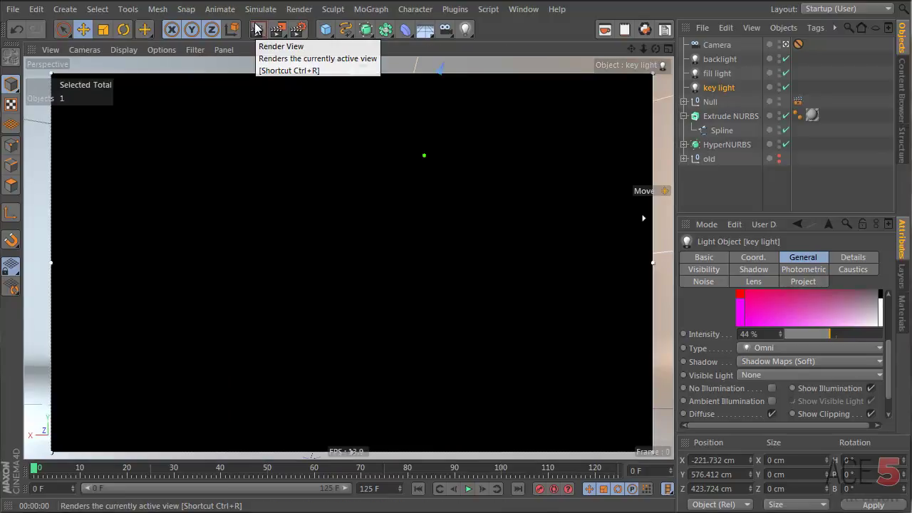
click(258, 29)
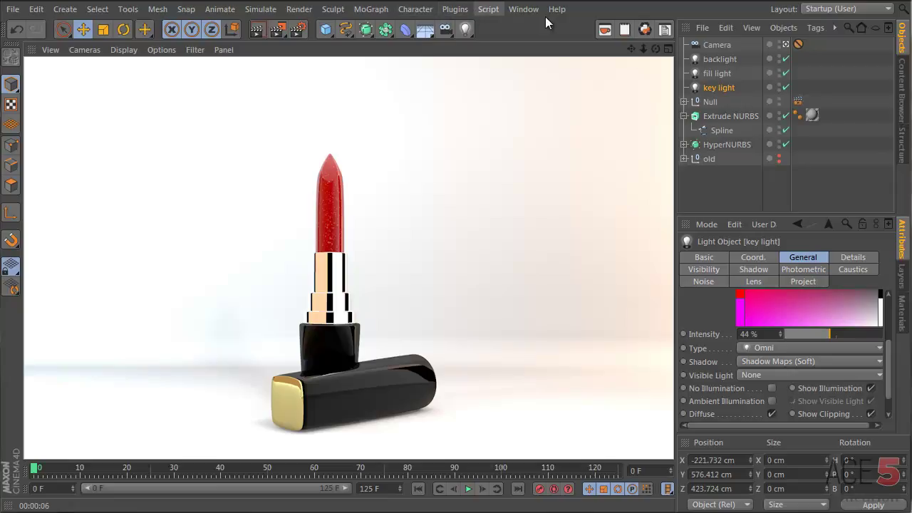
Set the key light colour to H 45°, S 44% and render the warmer result
click(721, 89)
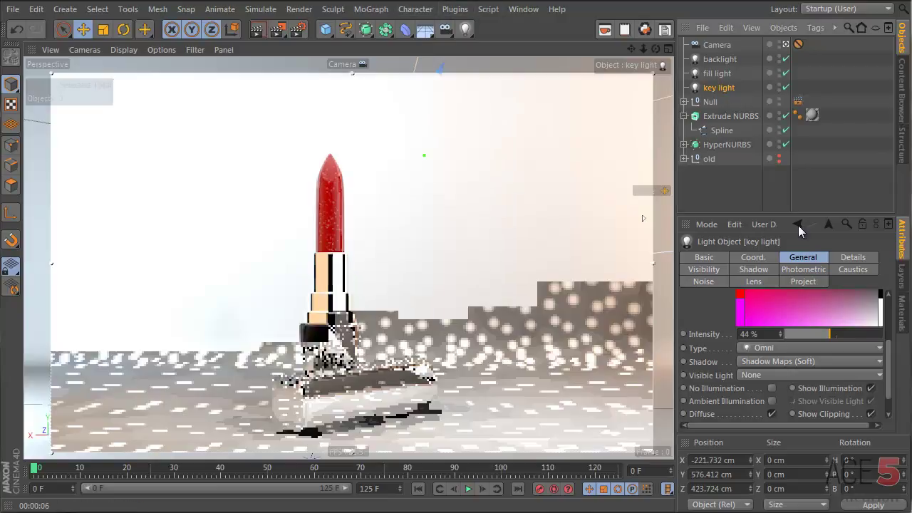
scroll(706, 354, up, 2)
scroll(713, 349, up, 2)
scroll(724, 340, up, 1)
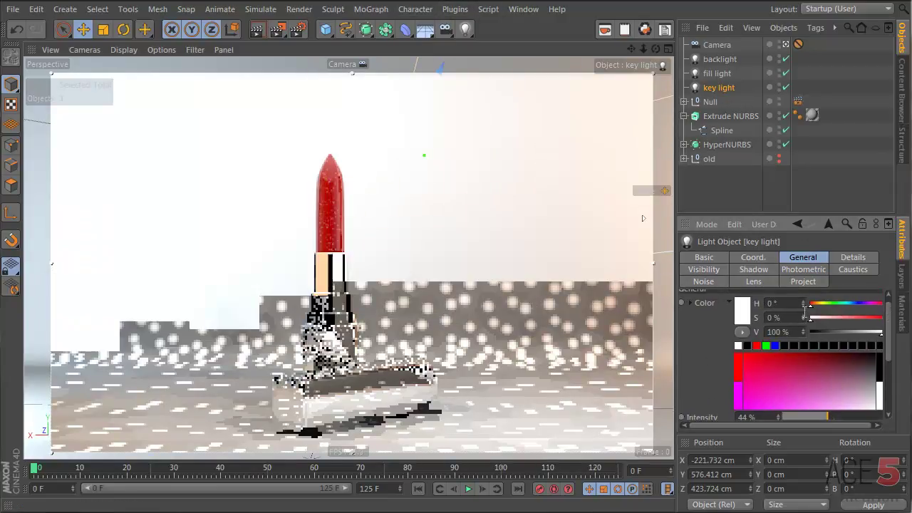
click(819, 305)
drag(821, 318, 834, 318)
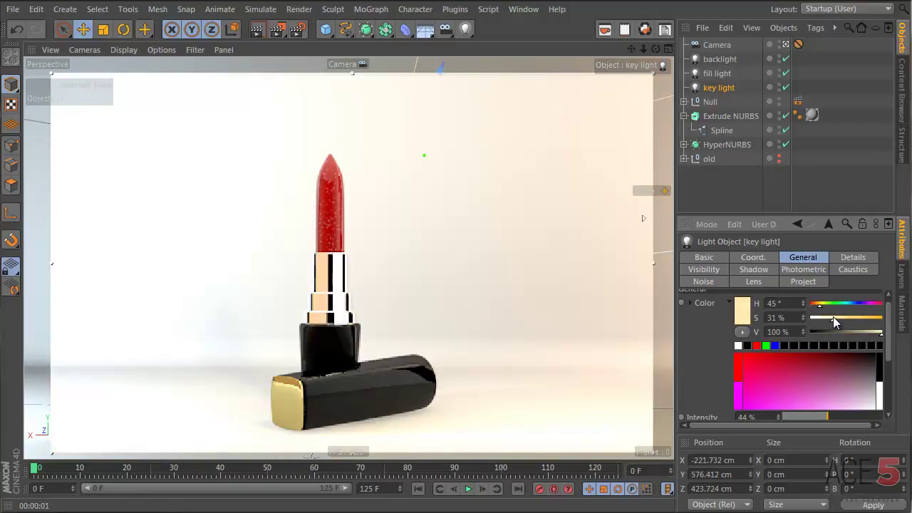
drag(834, 318, 843, 318)
click(258, 30)
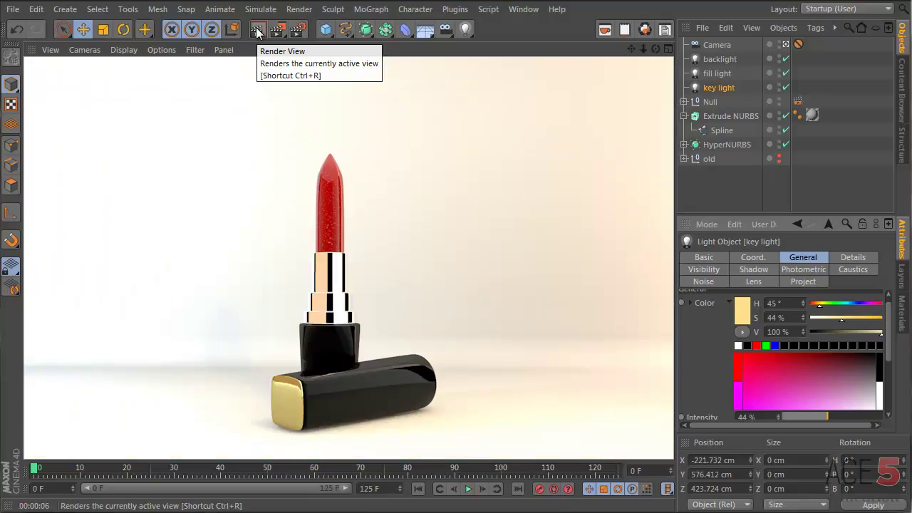
Lower the key light slightly and drop the fill light intensity to 19%
click(718, 88)
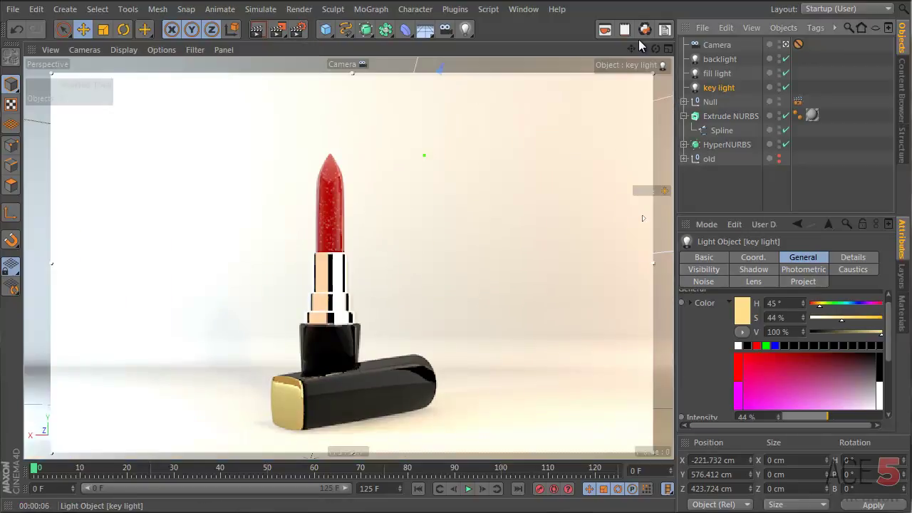
scroll(711, 364, down, 2)
click(798, 360)
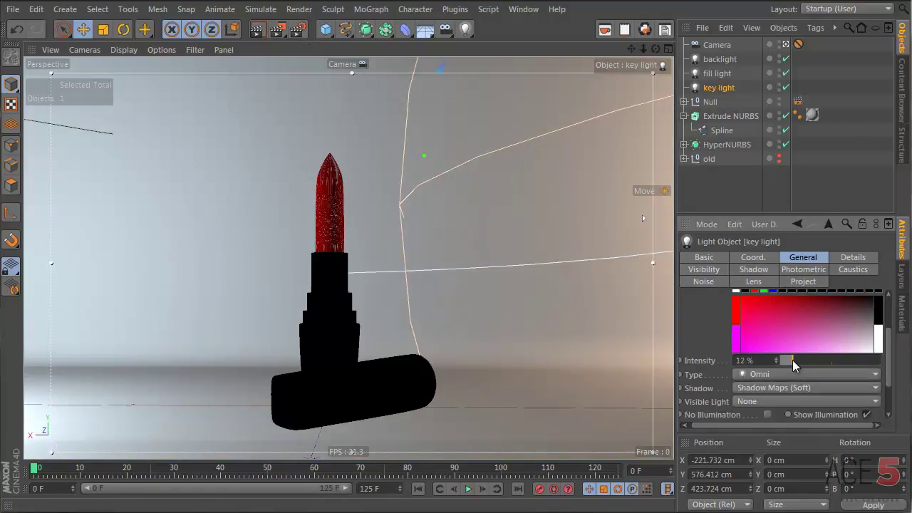
click(718, 73)
mouse_move(808, 361)
mouse_down()
mouse_move(844, 360)
mouse_move(822, 361)
mouse_up()
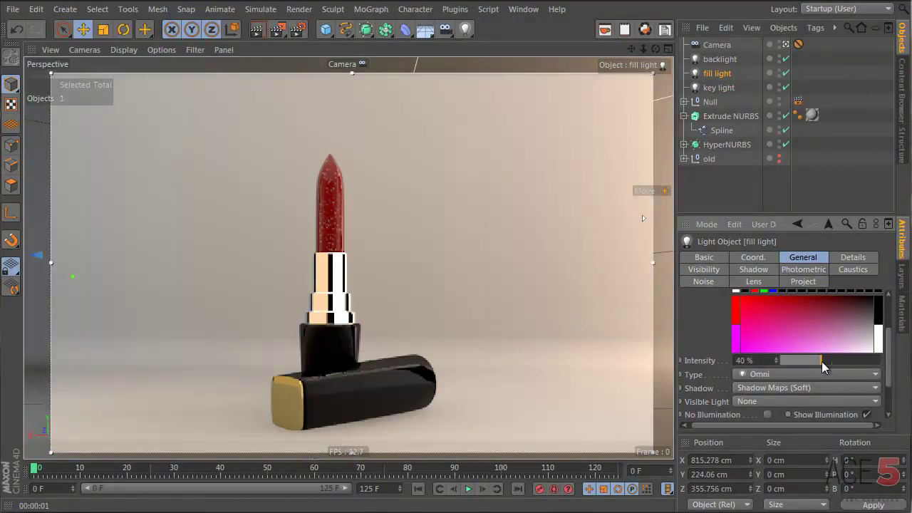
drag(822, 361, 800, 360)
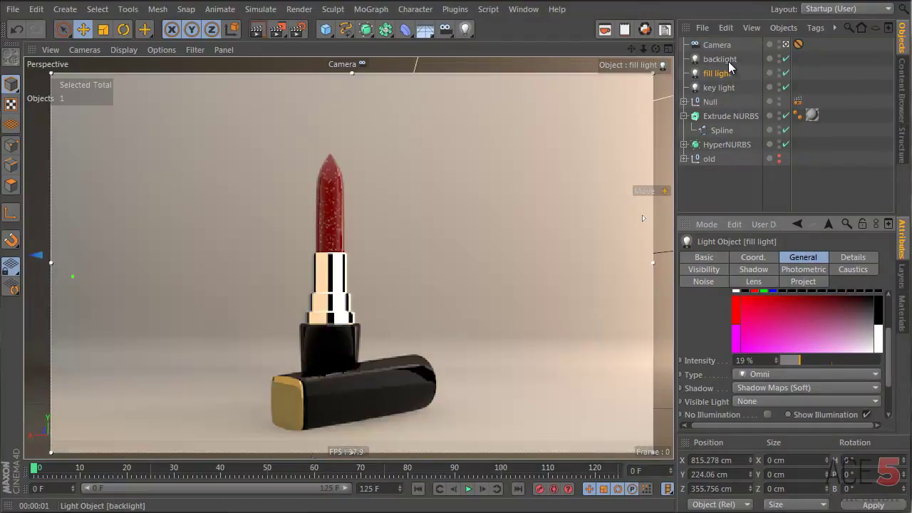
Raise the backlight intensity to 128% and bring the fill light back up a little
click(720, 59)
drag(777, 358, 777, 357)
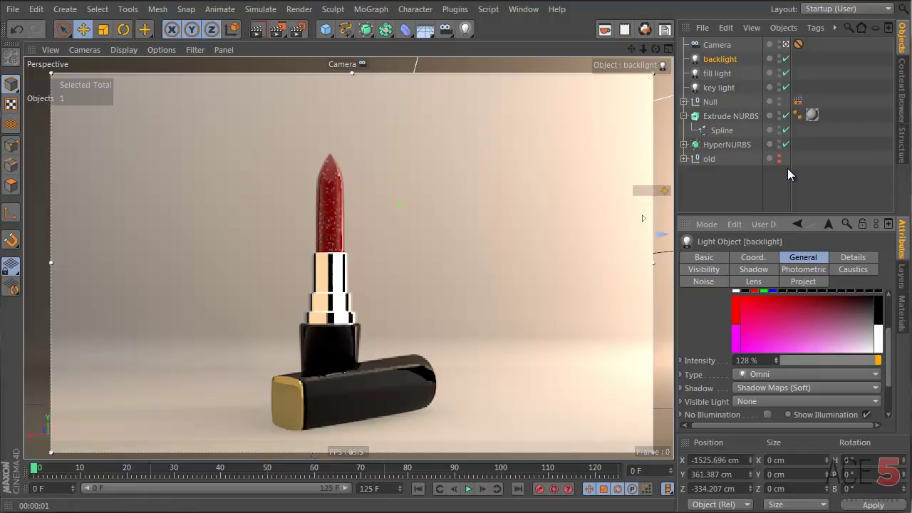
click(723, 73)
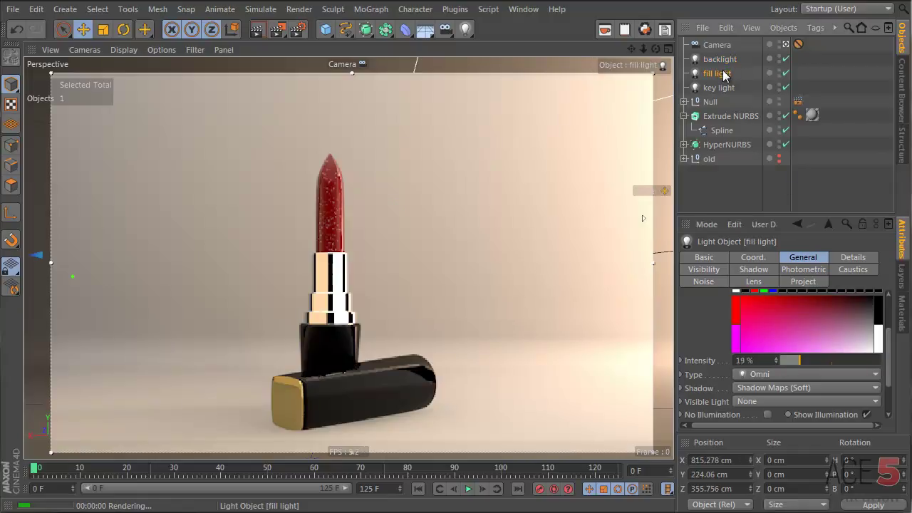
mouse_move(800, 360)
mouse_down()
mouse_move(859, 358)
mouse_move(795, 367)
mouse_up()
click(721, 87)
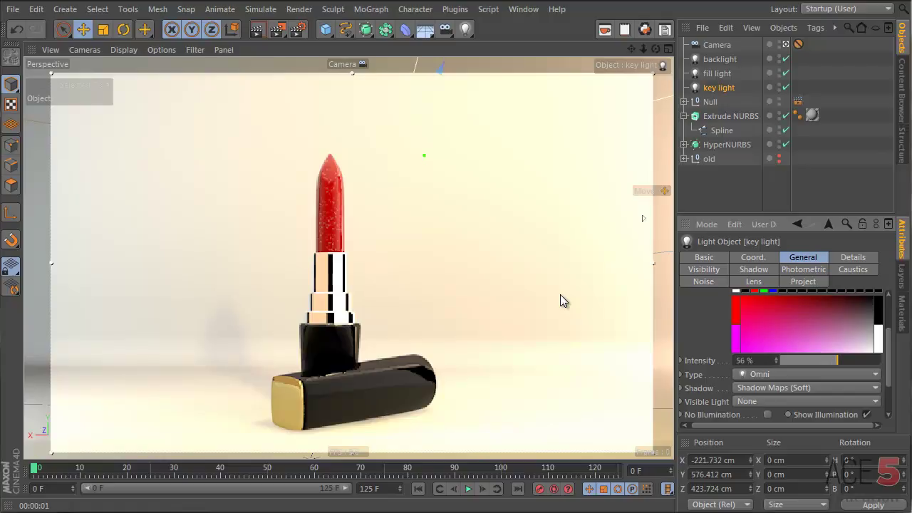
Lower the 'black' lipstick material's Color brightness to 84% and close its editor
click(908, 312)
click(842, 251)
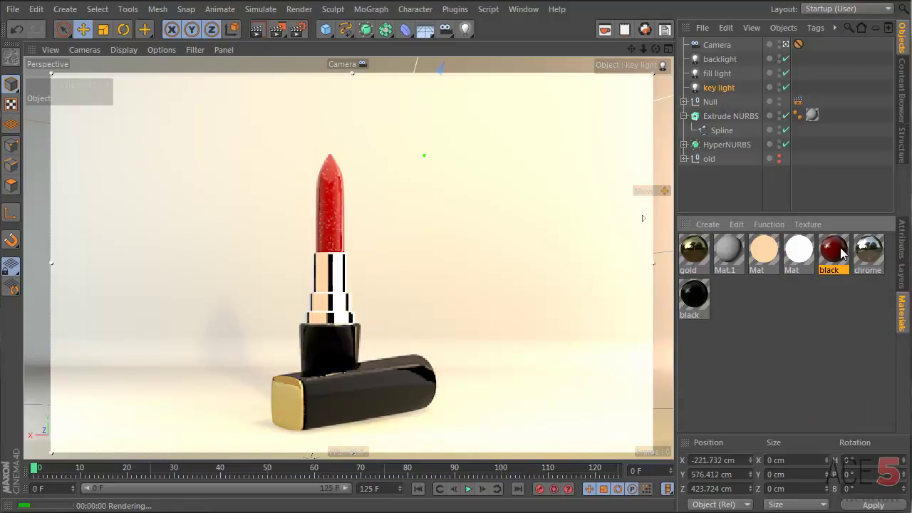
double_click(843, 253)
drag(265, 49, 623, 107)
click(512, 245)
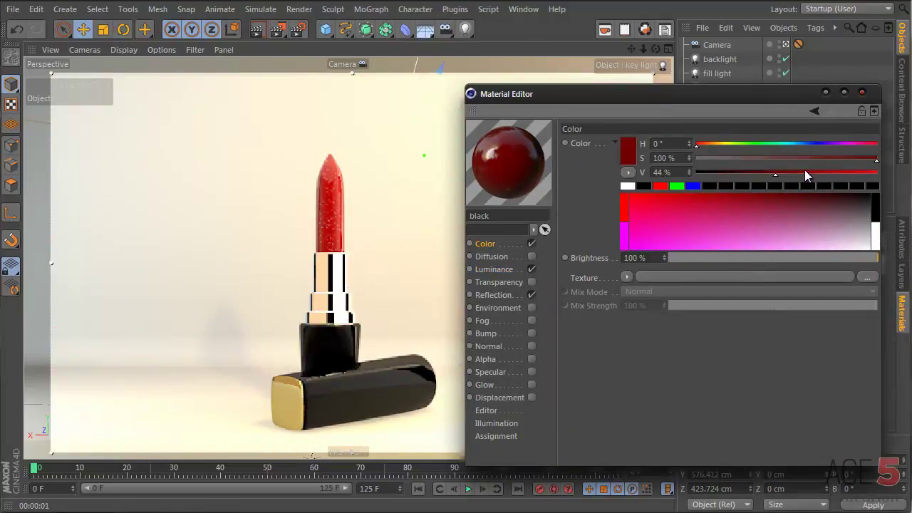
drag(839, 262, 795, 262)
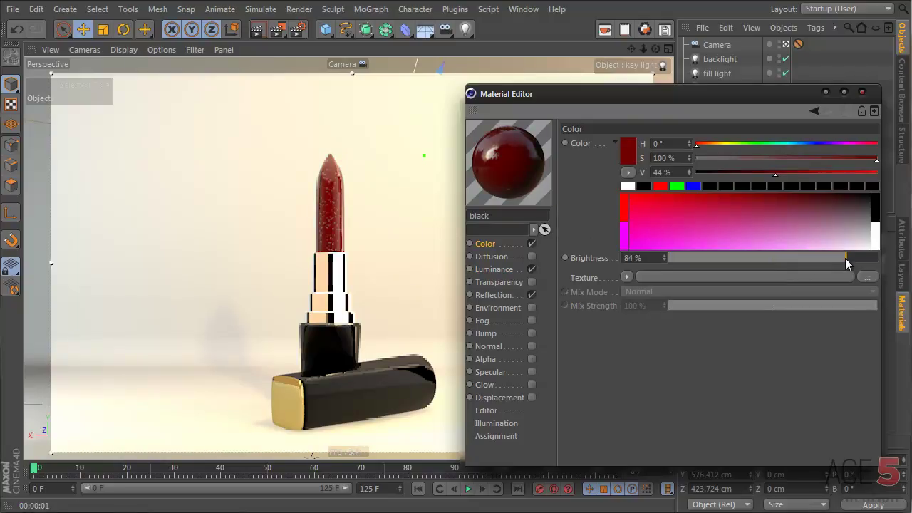
click(863, 93)
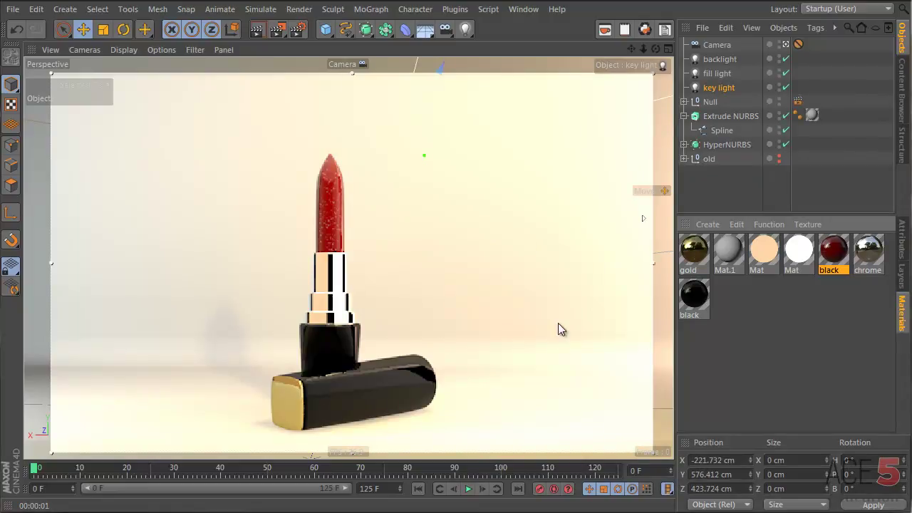
Render the lipstick scene to the Picture Viewer at 1024x576 and reposition the viewer window
click(275, 30)
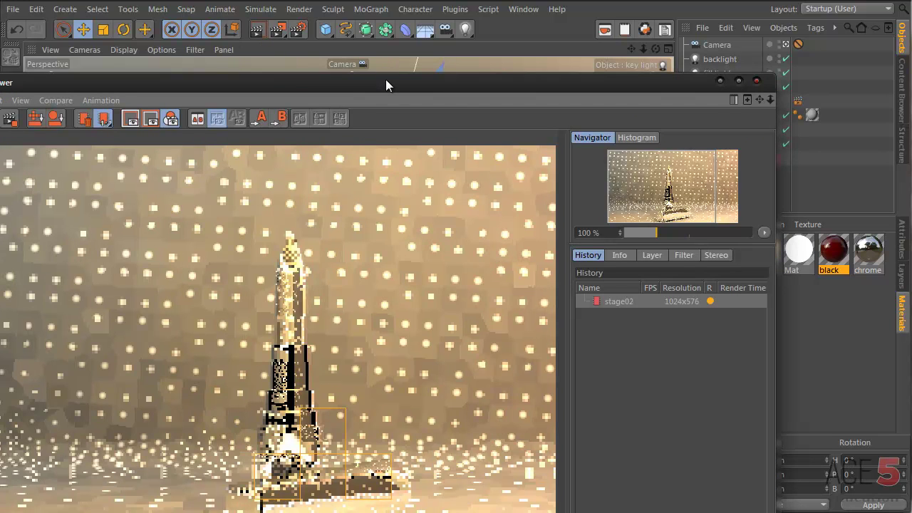
drag(386, 80, 493, 12)
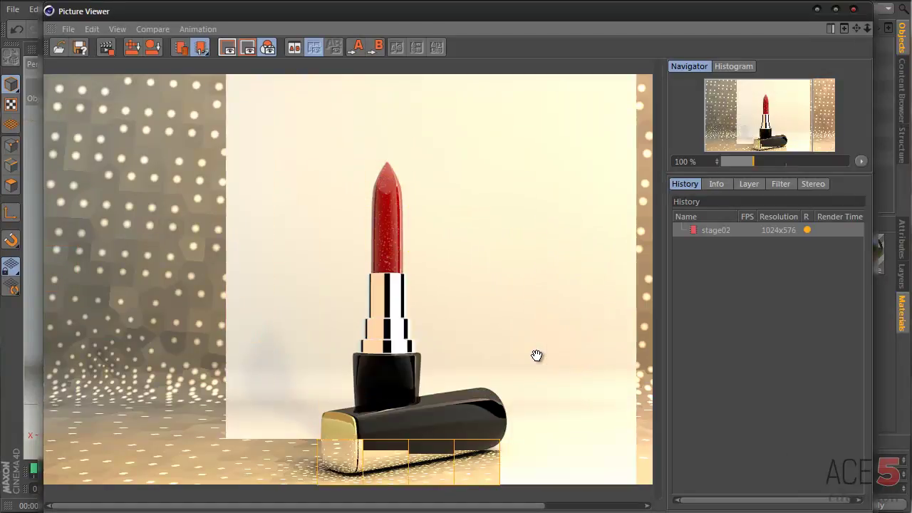
drag(532, 356, 464, 309)
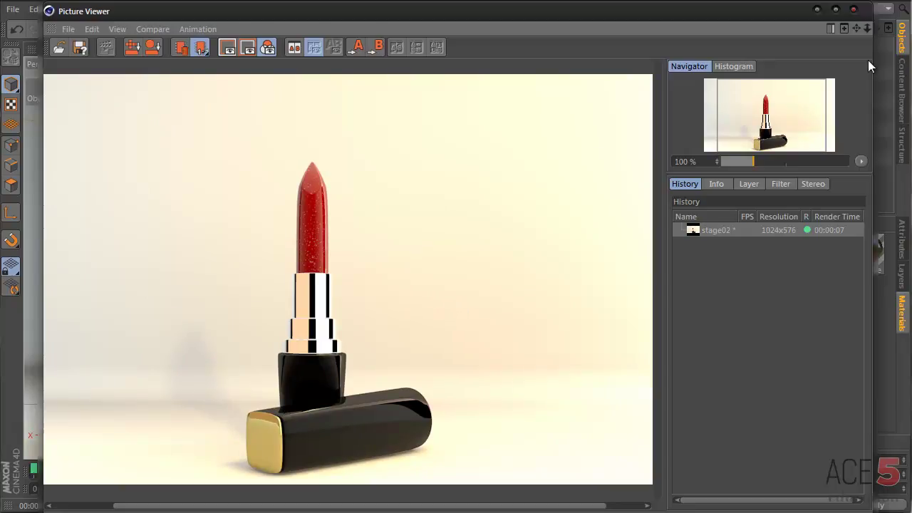
Close the Picture Viewer and select the stick thing inside the HyperNURBS
click(855, 11)
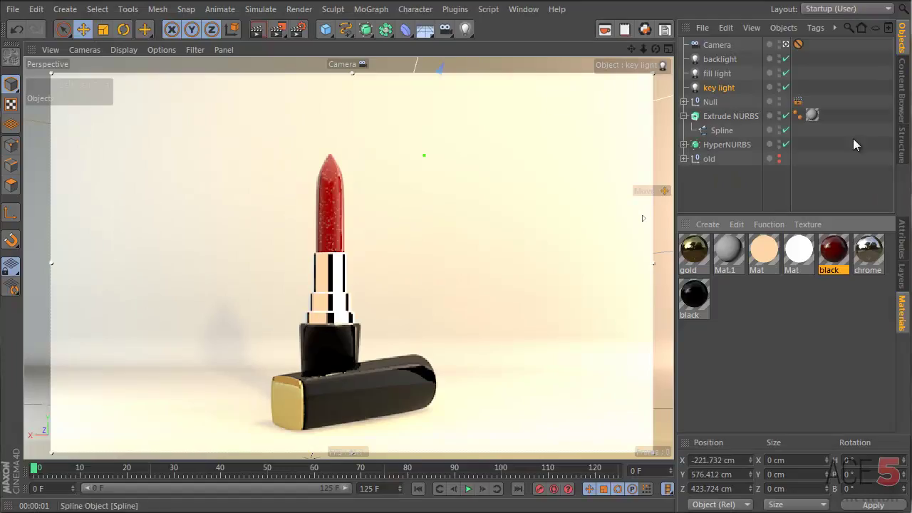
click(685, 145)
scroll(727, 171, down, 1)
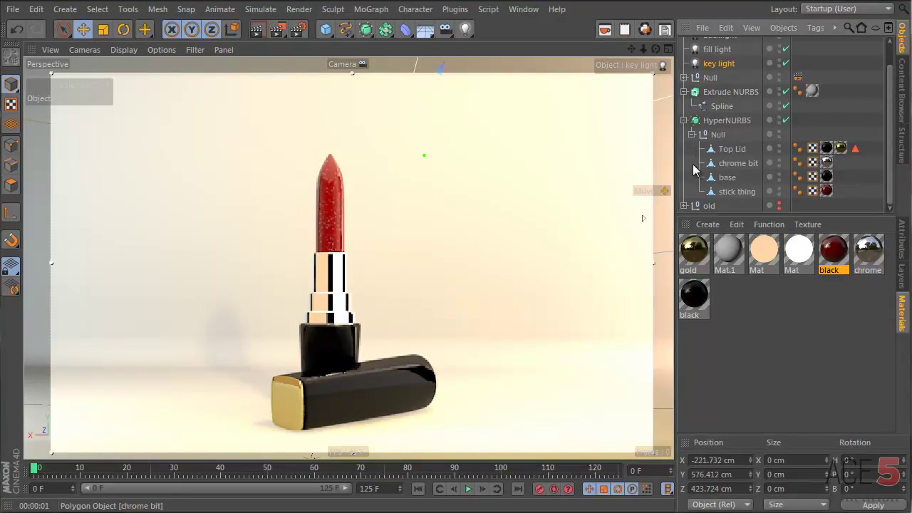
click(727, 177)
click(729, 190)
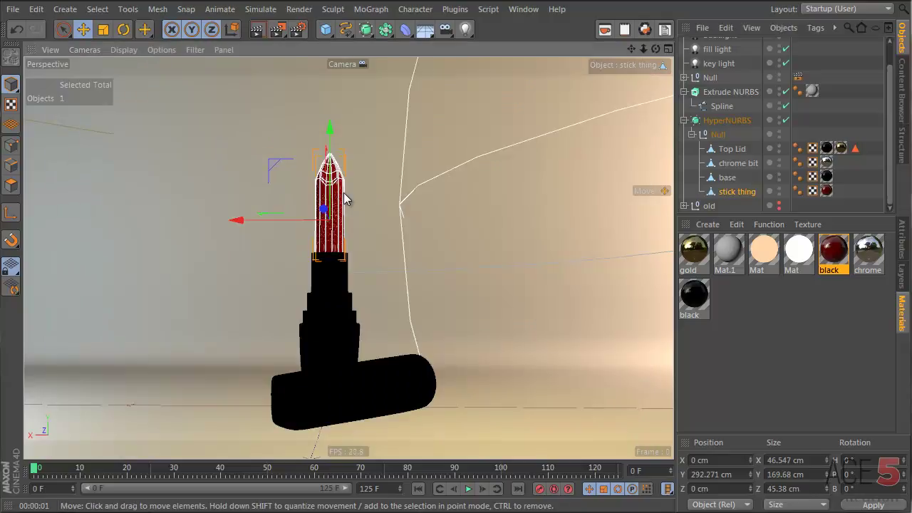
Keyframe the stick raised at frame 25 and lowered and twisted at frame 0, then preview
click(153, 470)
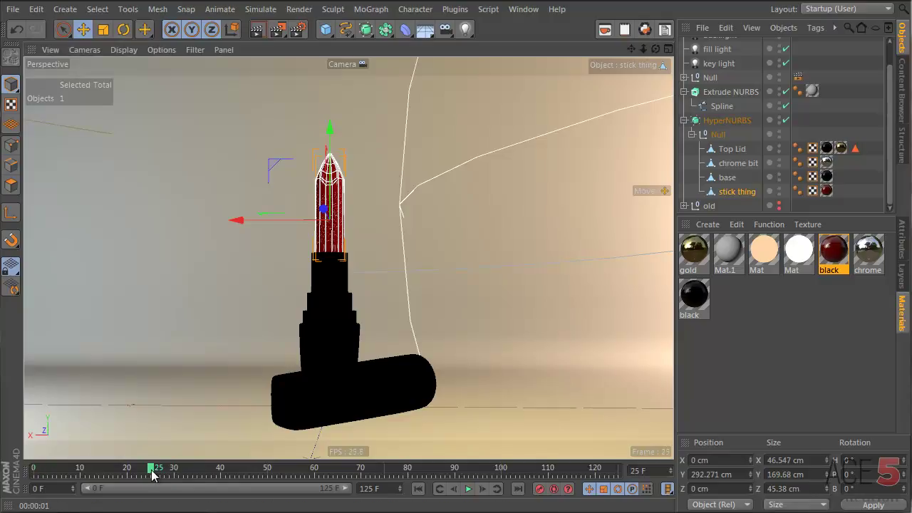
click(539, 489)
drag(152, 470, 11, 476)
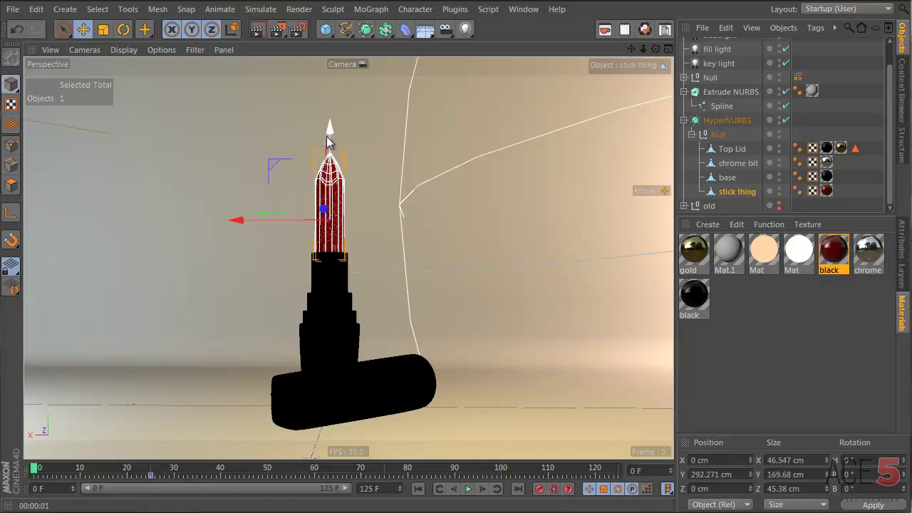
drag(331, 143, 330, 169)
key(r)
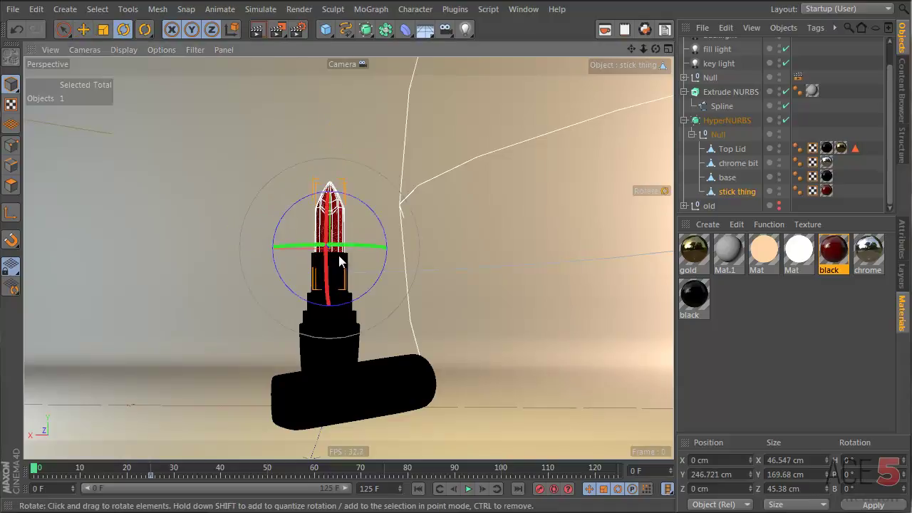
drag(359, 247, 199, 247)
click(540, 489)
drag(34, 474, 206, 471)
click(735, 62)
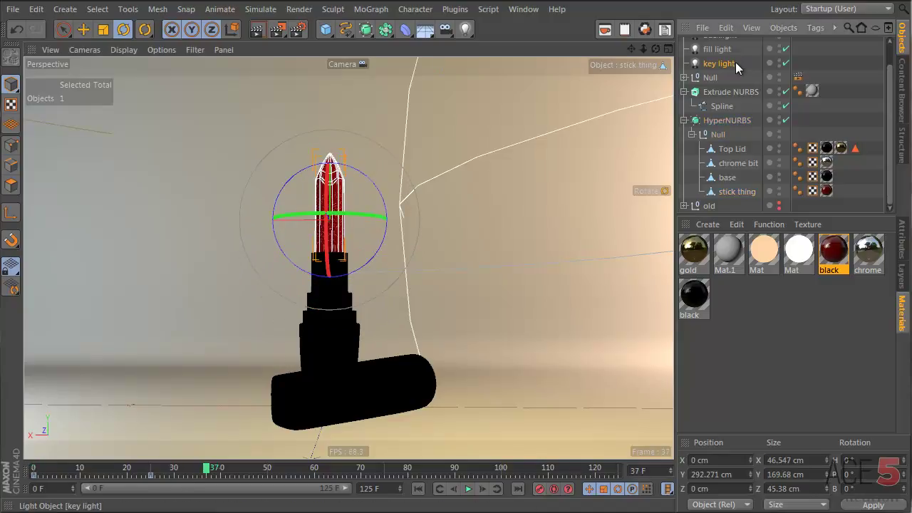
Add Null.1, parent the Camera under it, and rotate it to H 12° at frame 0
scroll(742, 67, up, 2)
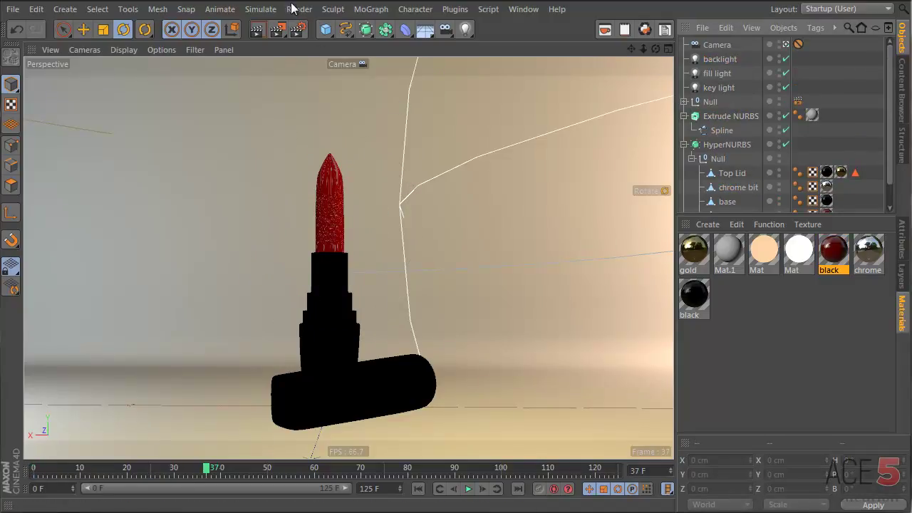
drag(326, 28, 371, 59)
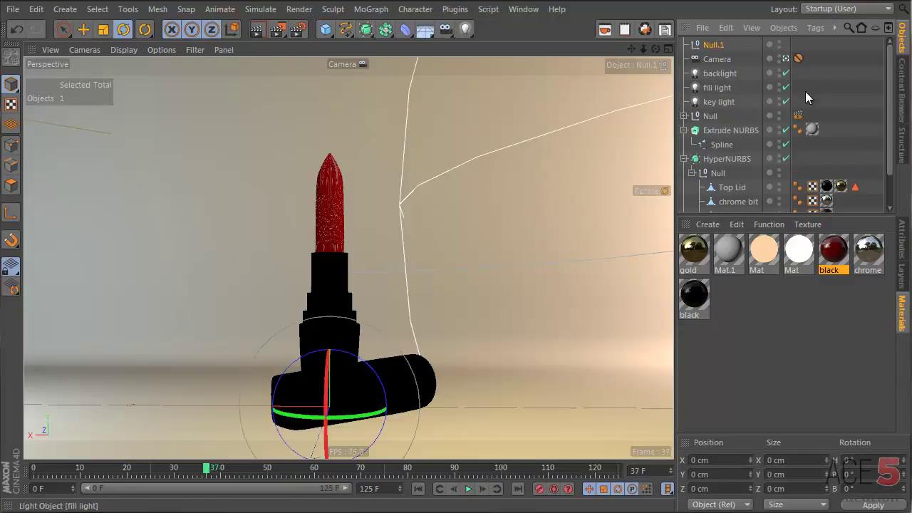
drag(717, 60, 711, 48)
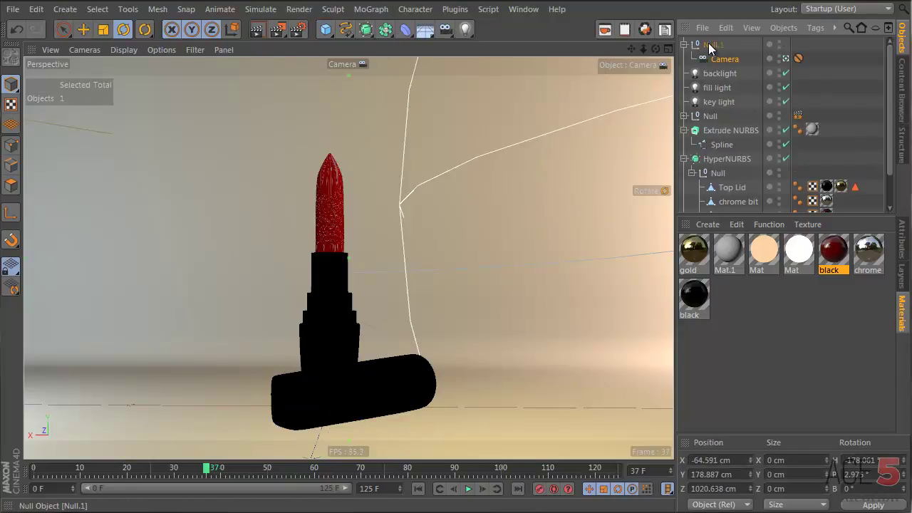
click(711, 47)
click(151, 472)
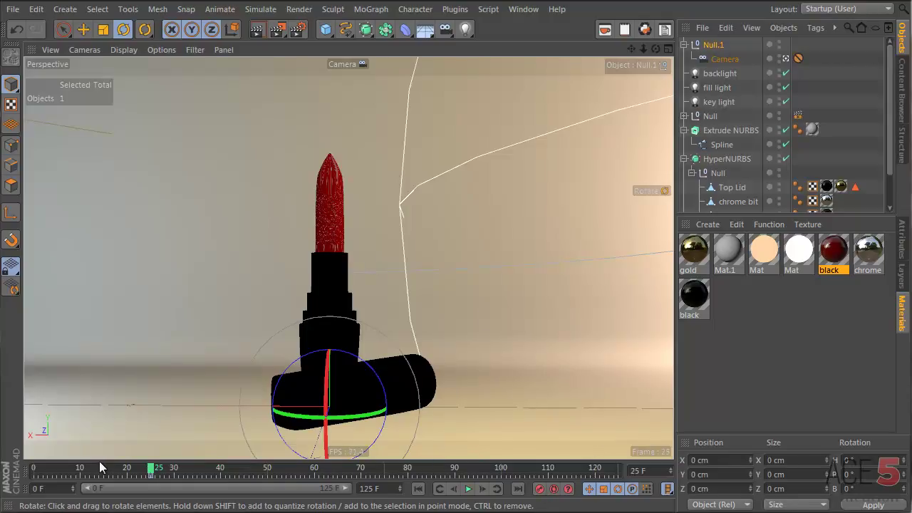
drag(59, 468, 33, 467)
mouse_move(354, 414)
mouse_down()
mouse_move(347, 413)
mouse_move(366, 416)
mouse_up()
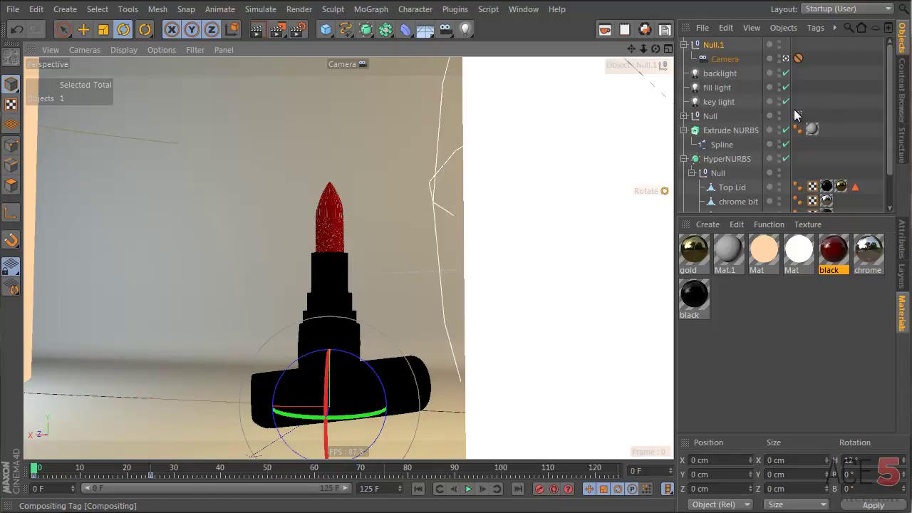
Rename the backdrop-plane Null to 'reflection planes' and check its Compositing tag
double_click(713, 116)
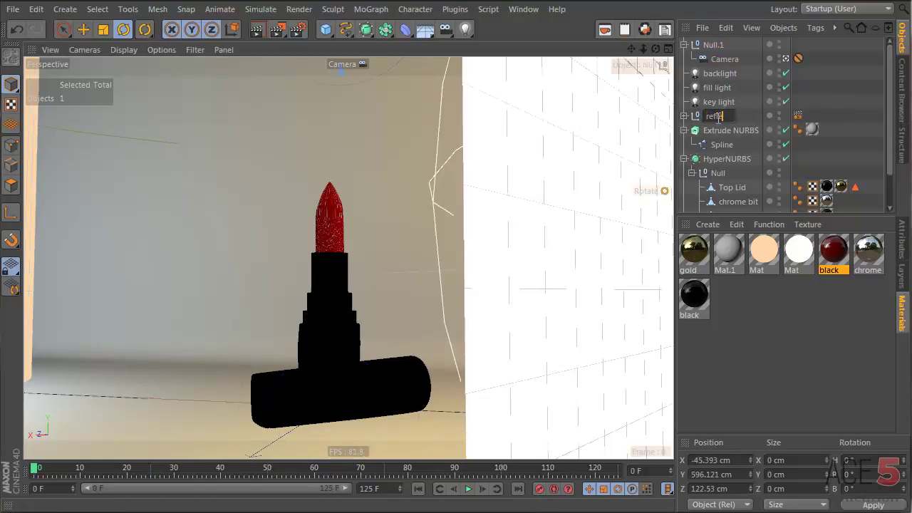
text(reflection planes)
key(Return)
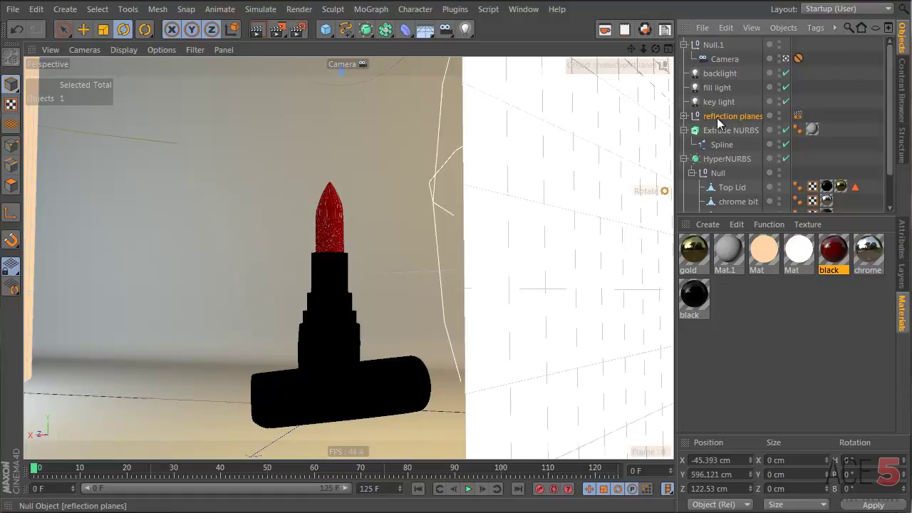
click(798, 117)
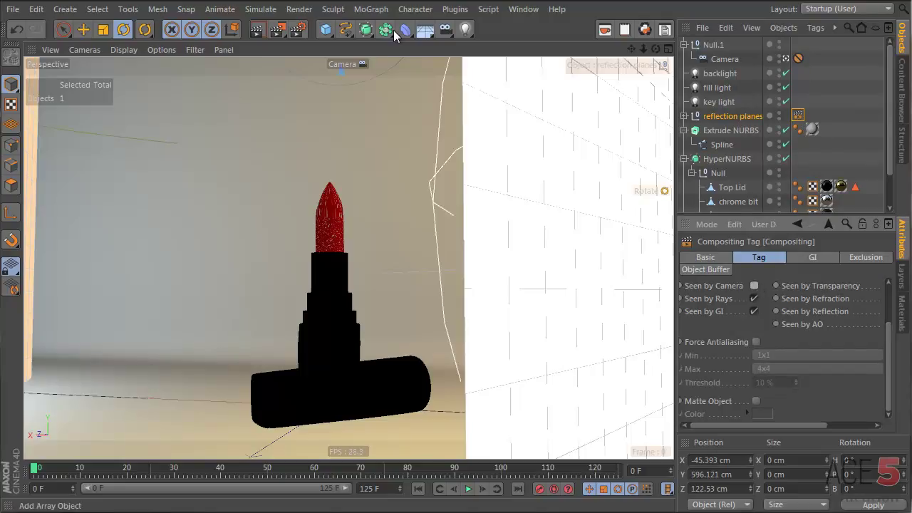
Select the Extrude NURBS, run a Render View test, and scrub the timeline
click(262, 68)
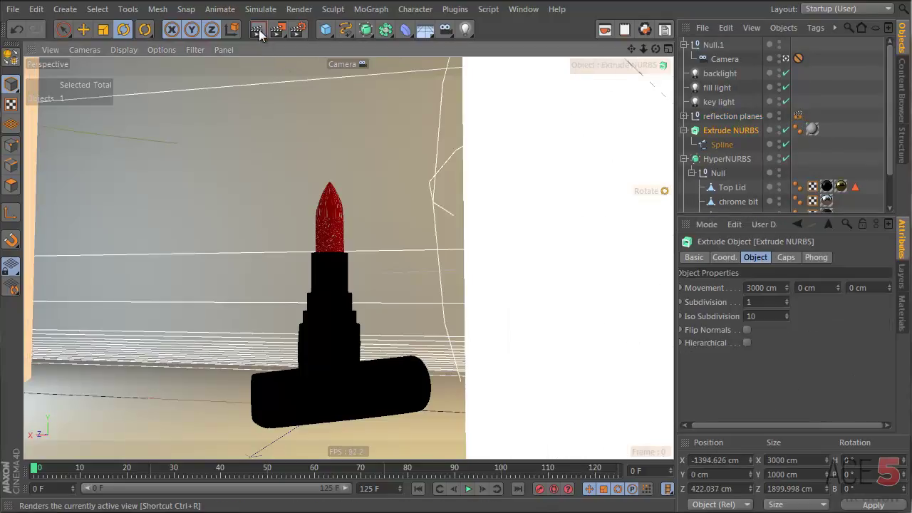
click(257, 29)
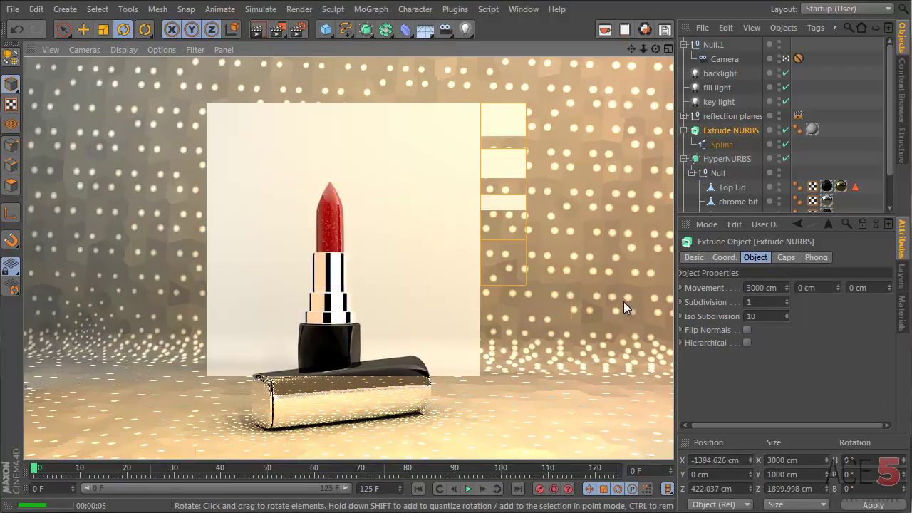
mouse_move(39, 469)
mouse_down()
mouse_move(301, 477)
mouse_move(153, 485)
mouse_move(169, 476)
mouse_up()
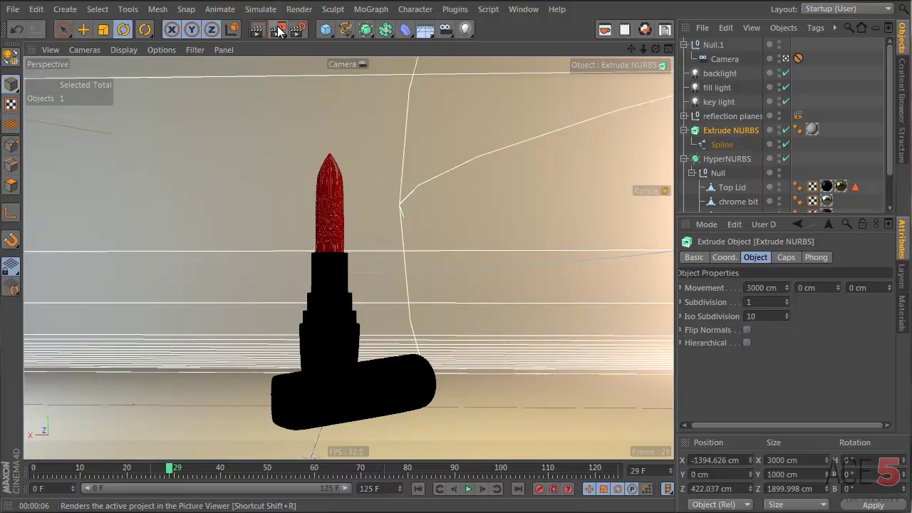
Set output to frames 0–25 at 800 px width and render the sequence to the Picture Viewer
key(ctrl+b)
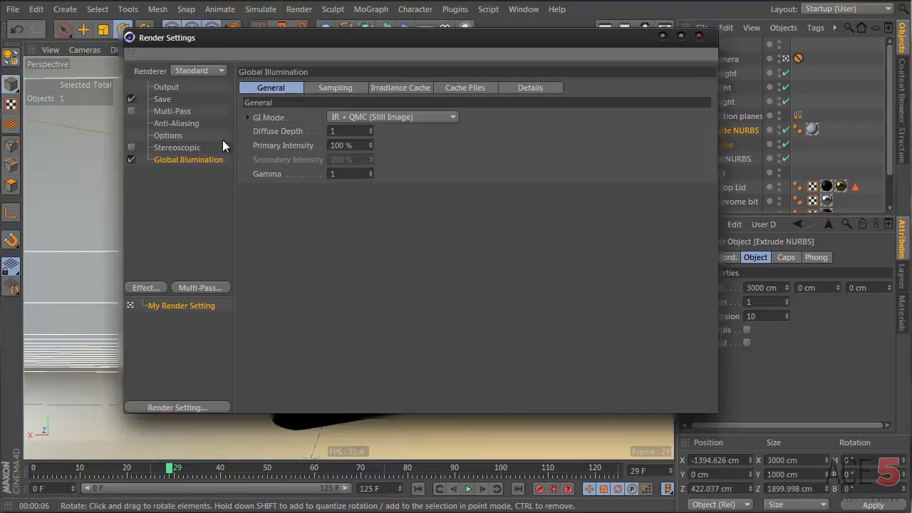
click(168, 88)
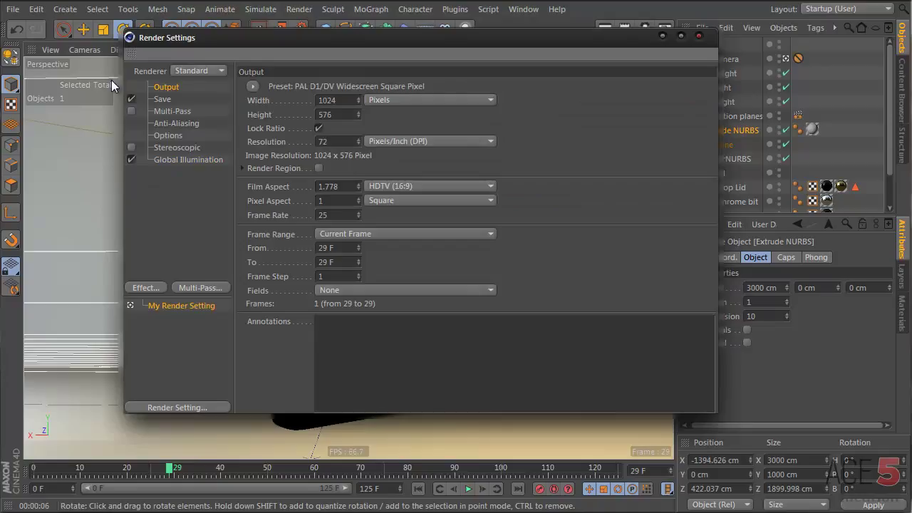
text(0)
click(347, 263)
text(25)
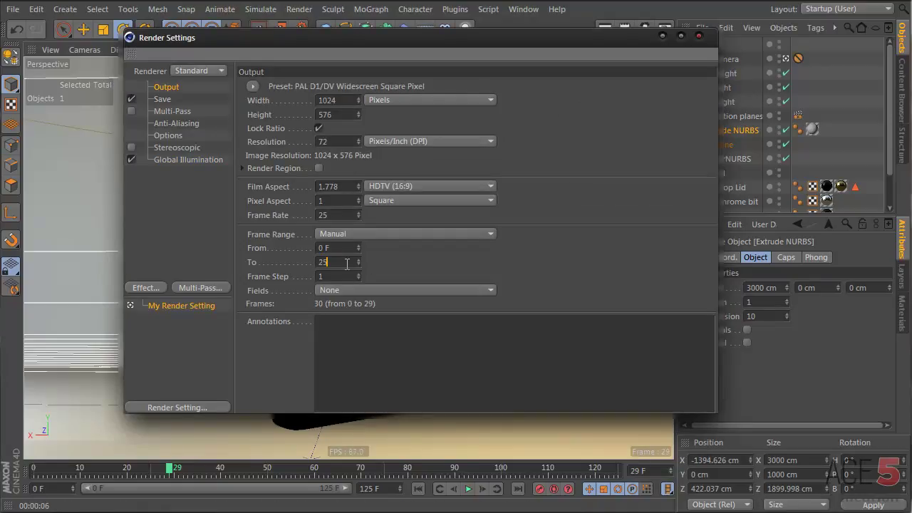
text(800)
key(Return)
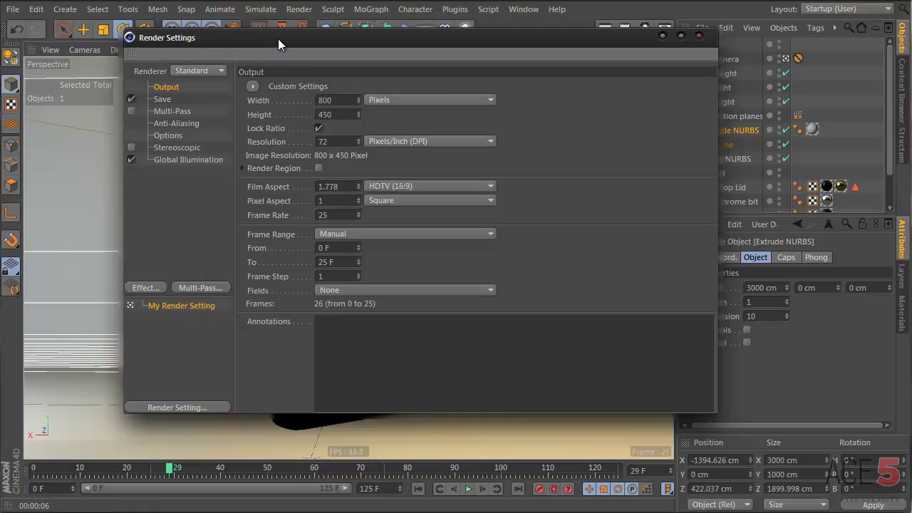
drag(279, 37, 245, 71)
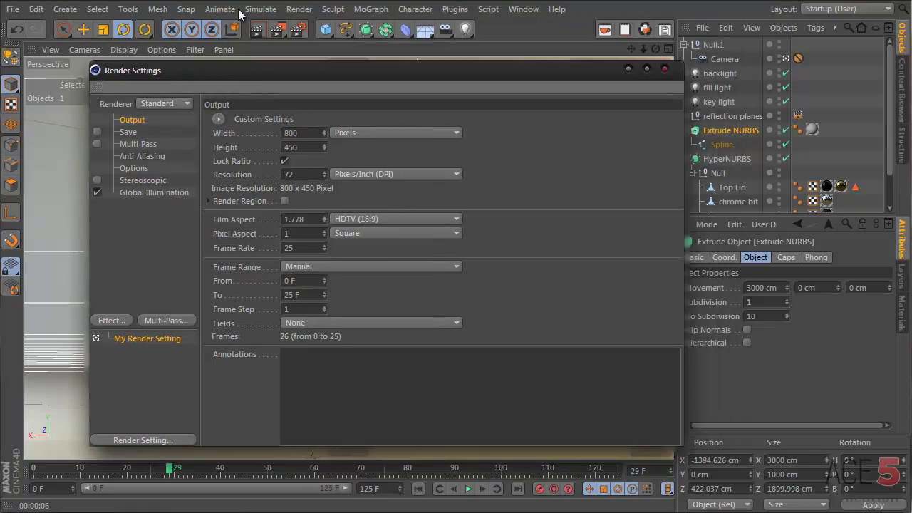
click(280, 31)
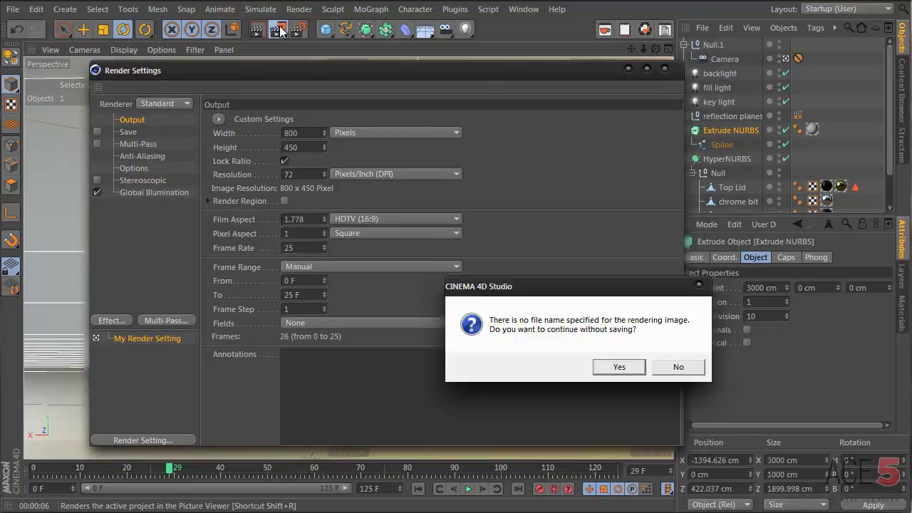
click(593, 369)
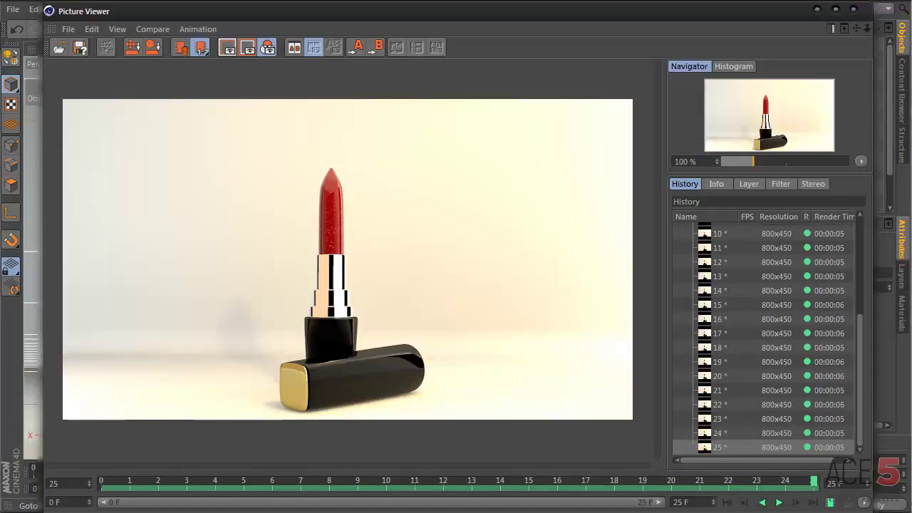
Scrub through the 26 rendered lipstick frames in the maximized Picture Viewer
drag(672, 484, 907, 491)
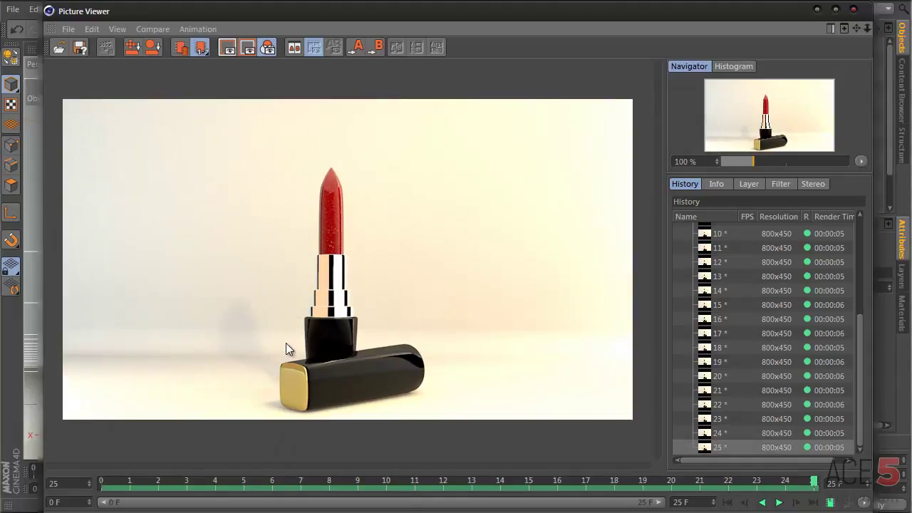
drag(464, 7, 463, 10)
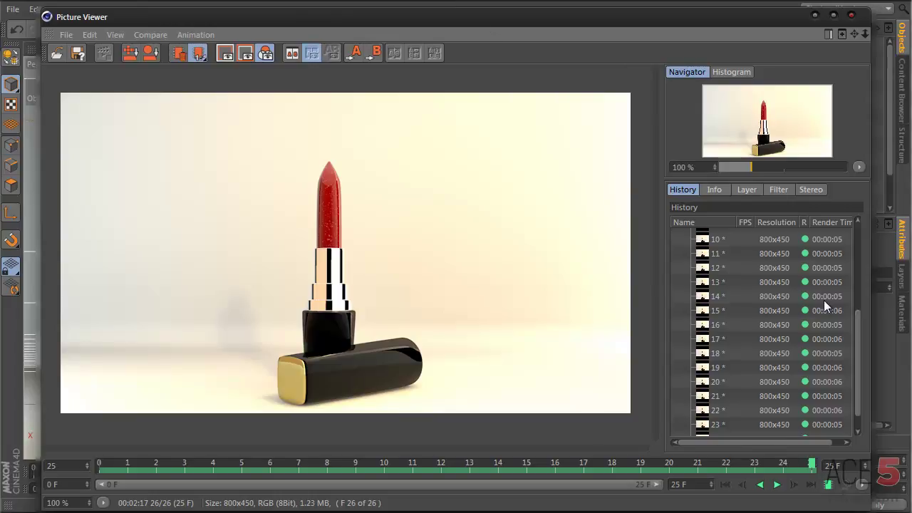
scroll(827, 335, down, 1)
mouse_move(804, 465)
mouse_down()
mouse_move(354, 474)
mouse_move(274, 452)
mouse_move(104, 466)
mouse_move(812, 466)
mouse_move(100, 465)
mouse_move(802, 466)
mouse_move(146, 465)
mouse_move(810, 479)
mouse_up()
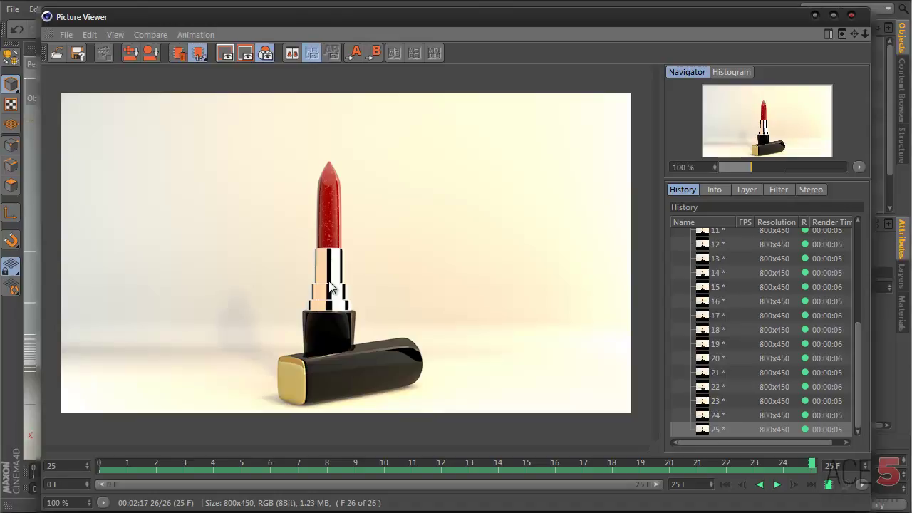
Close the Picture Viewer and Render Settings, then view the set in Perspective with both reflection planes
click(851, 15)
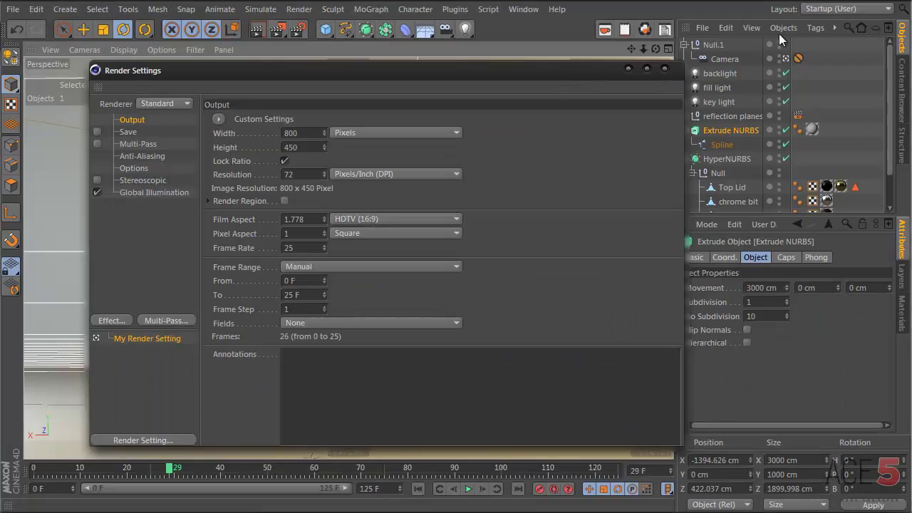
click(665, 68)
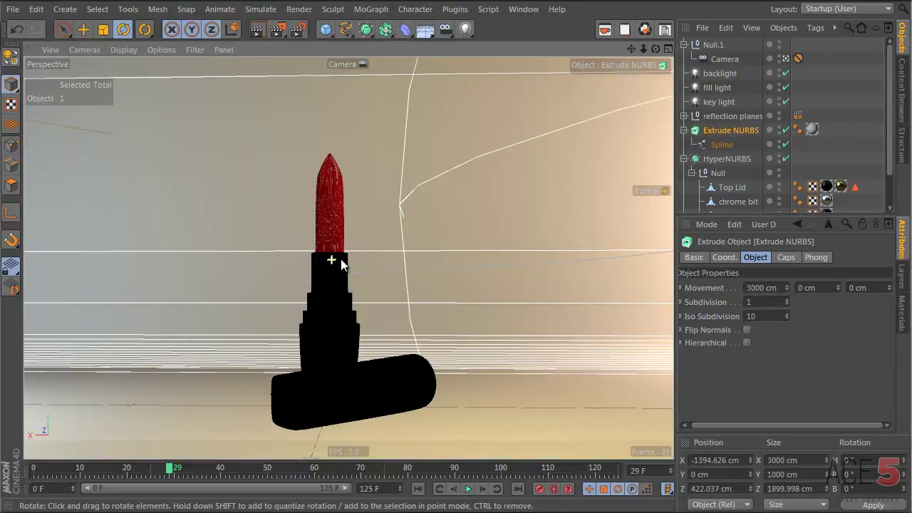
click(785, 58)
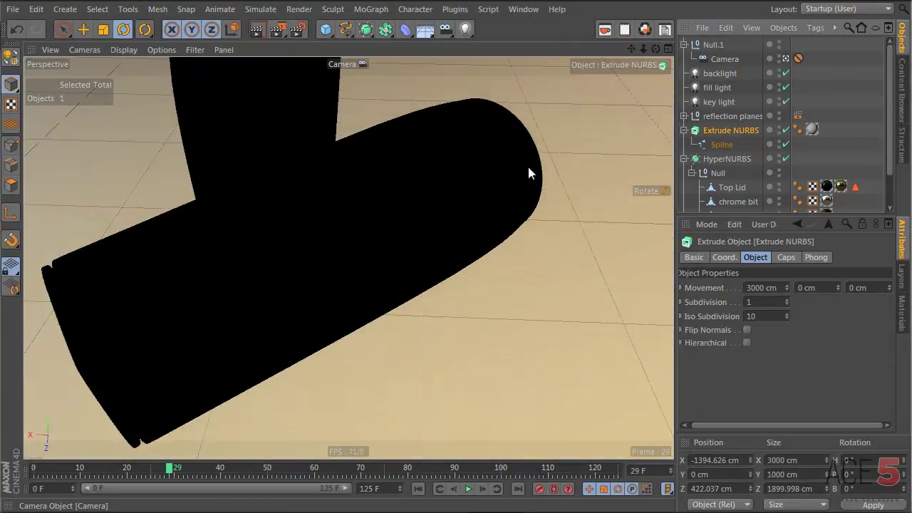
alt+drag(415, 191, 380, 237)
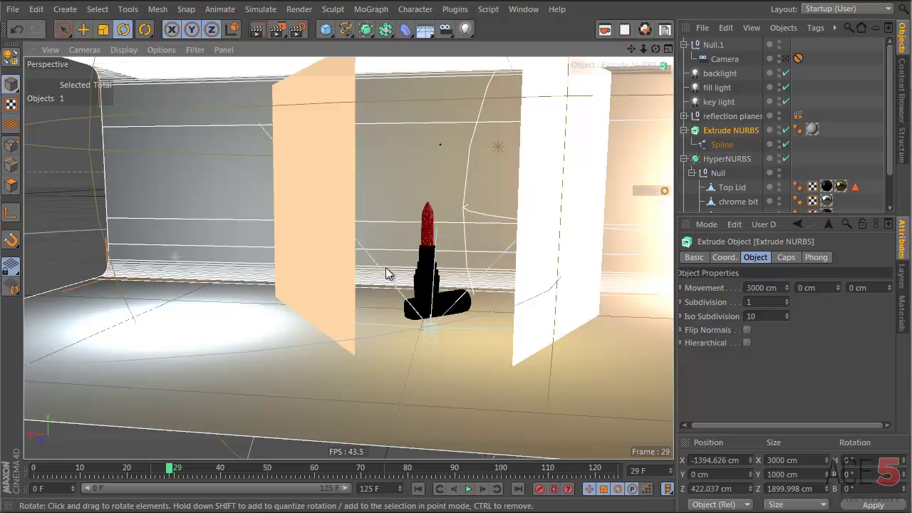
alt+drag(355, 301, 205, 332)
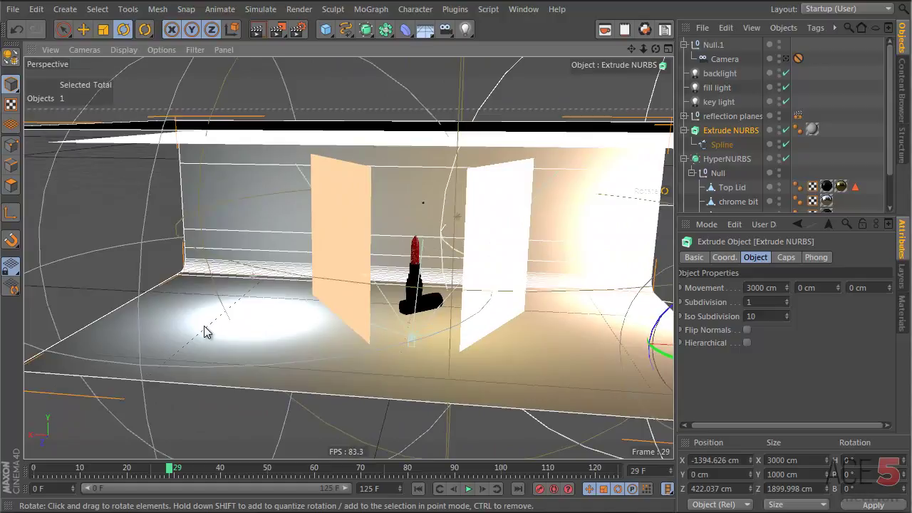